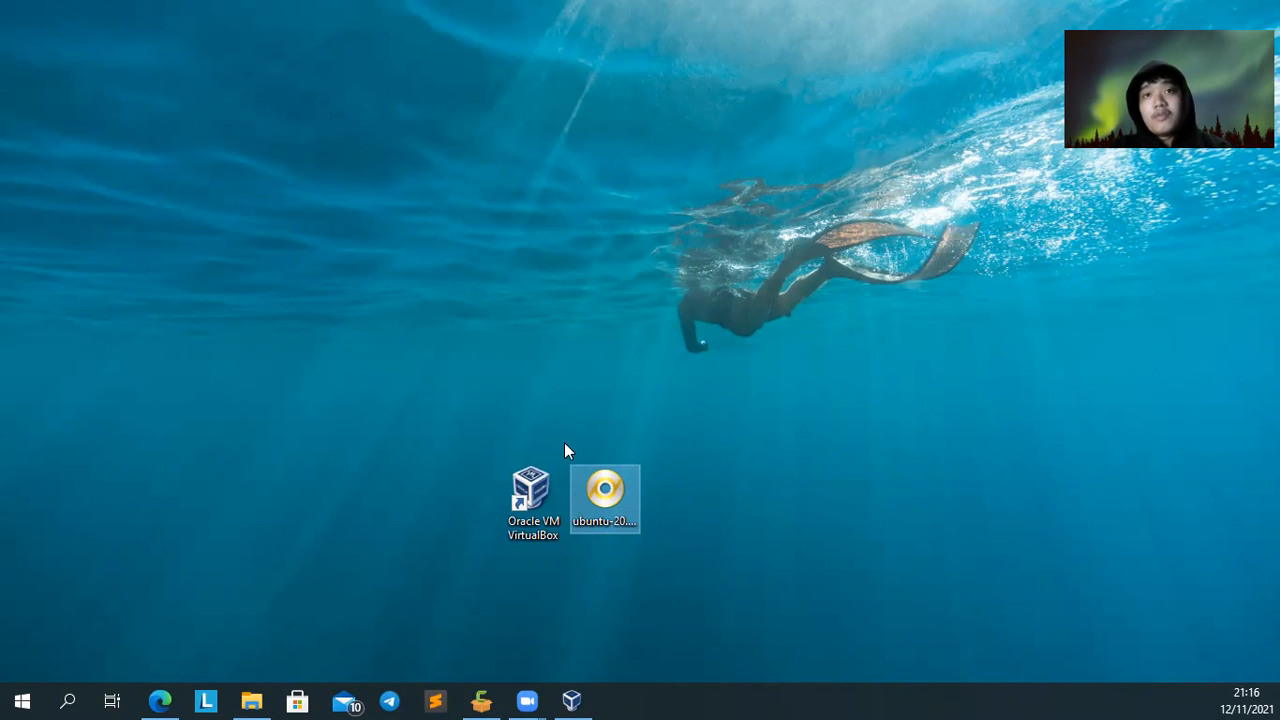
- Switch to VirtualBox and start creating a virtual machine named "Ubuntu Praktikum"
left_click(540, 505)
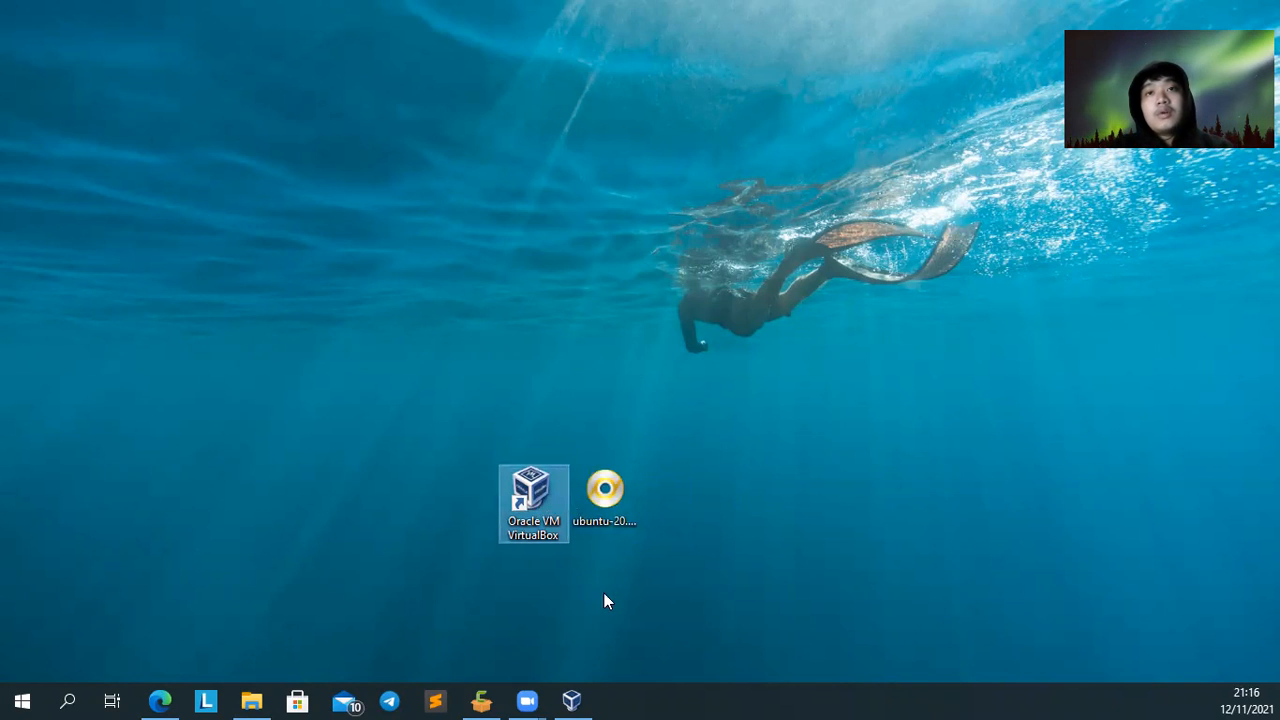
left_click(613, 660)
left_click(576, 698)
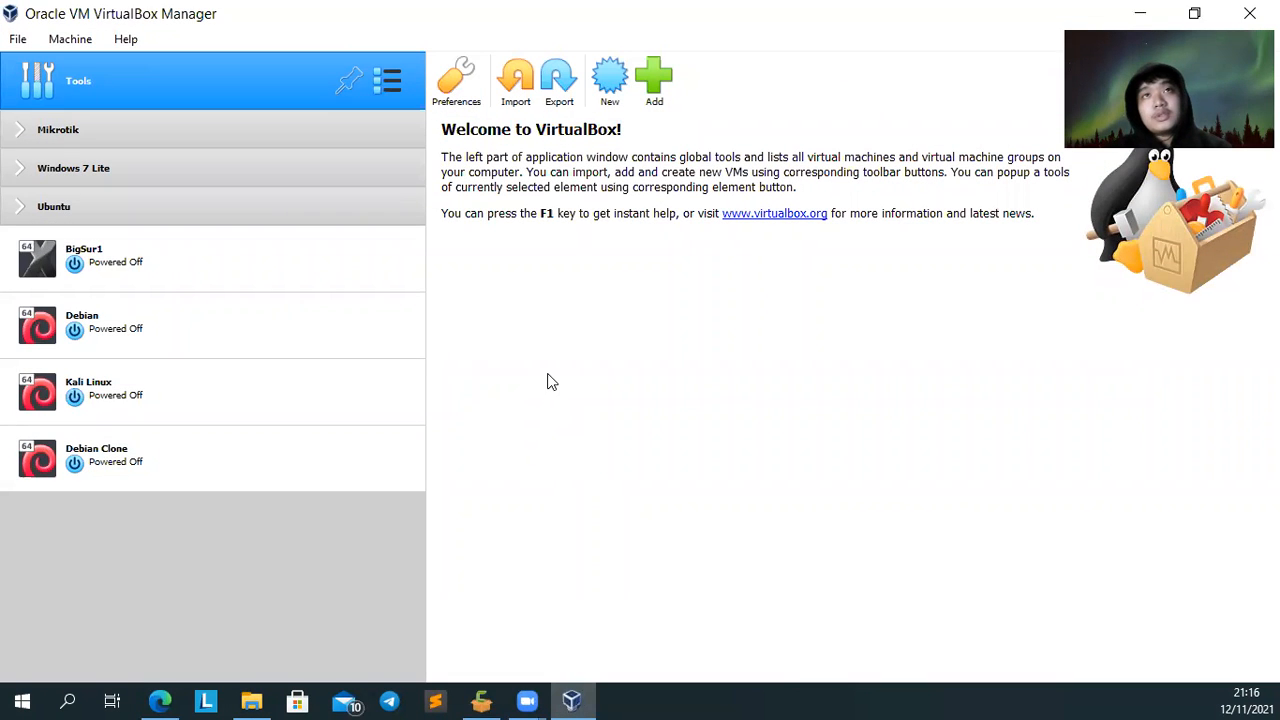
left_click(615, 75)
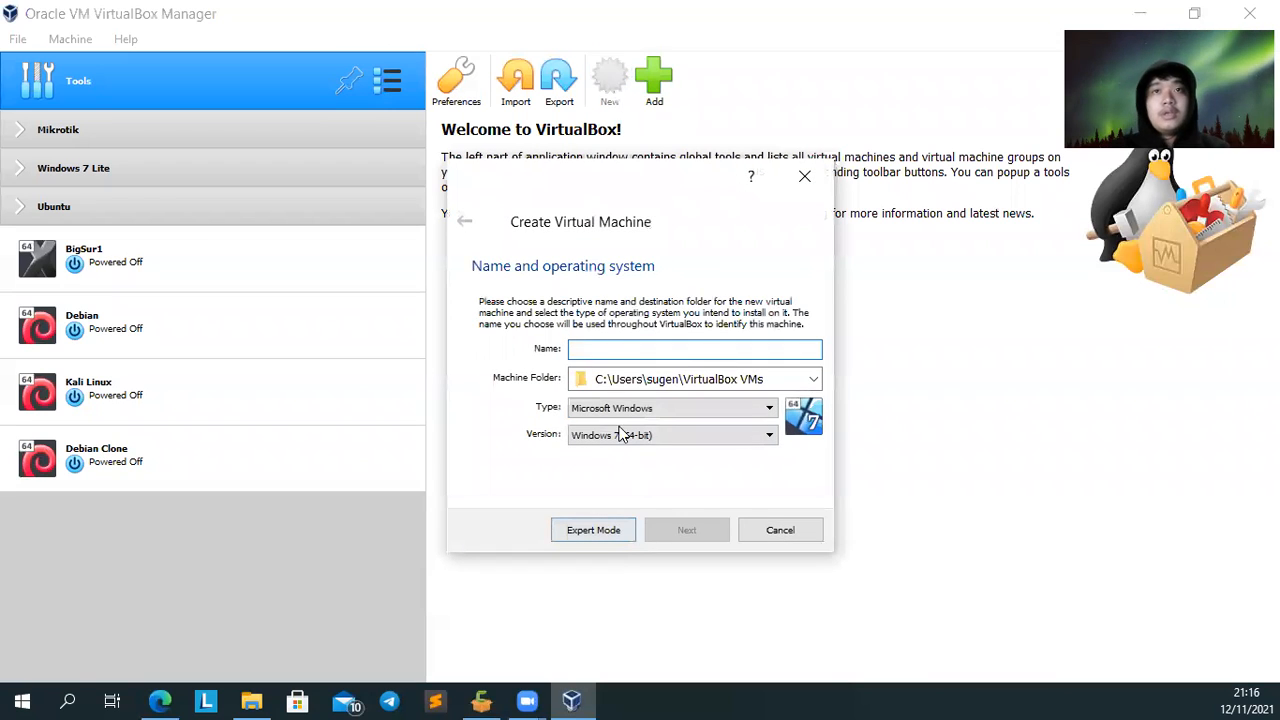
type("U")
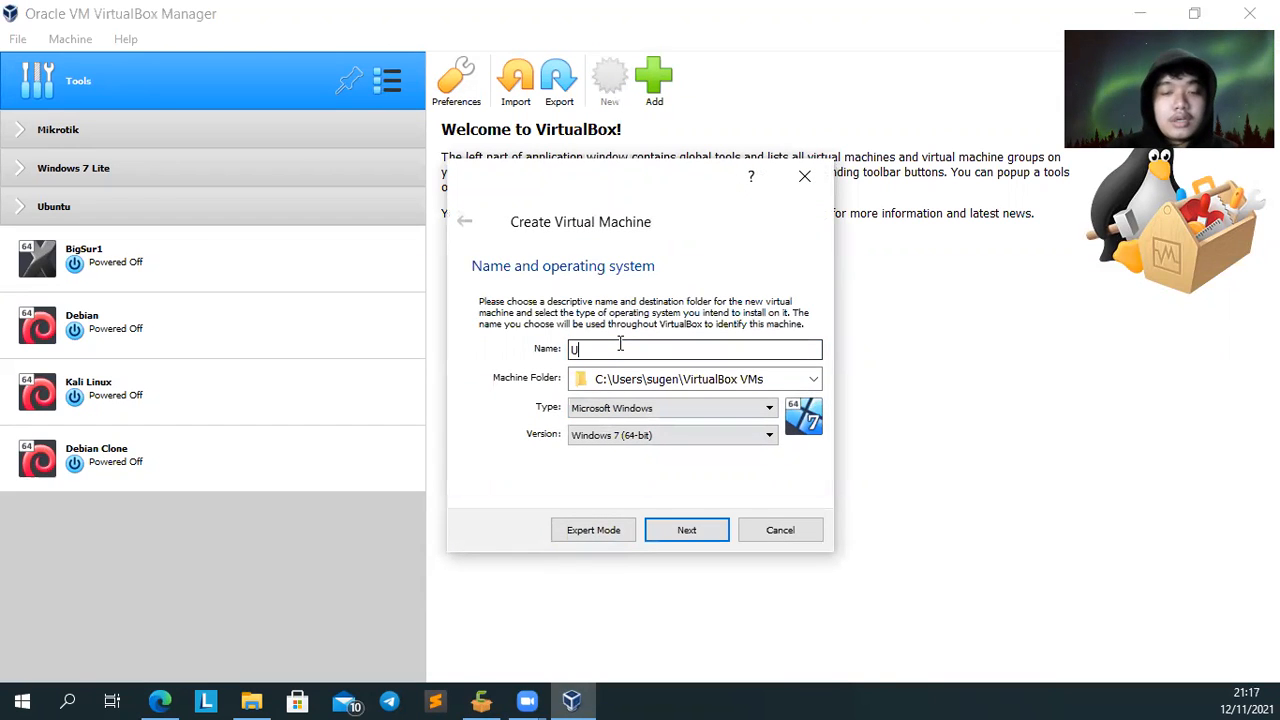
type("buntu Praktikum")
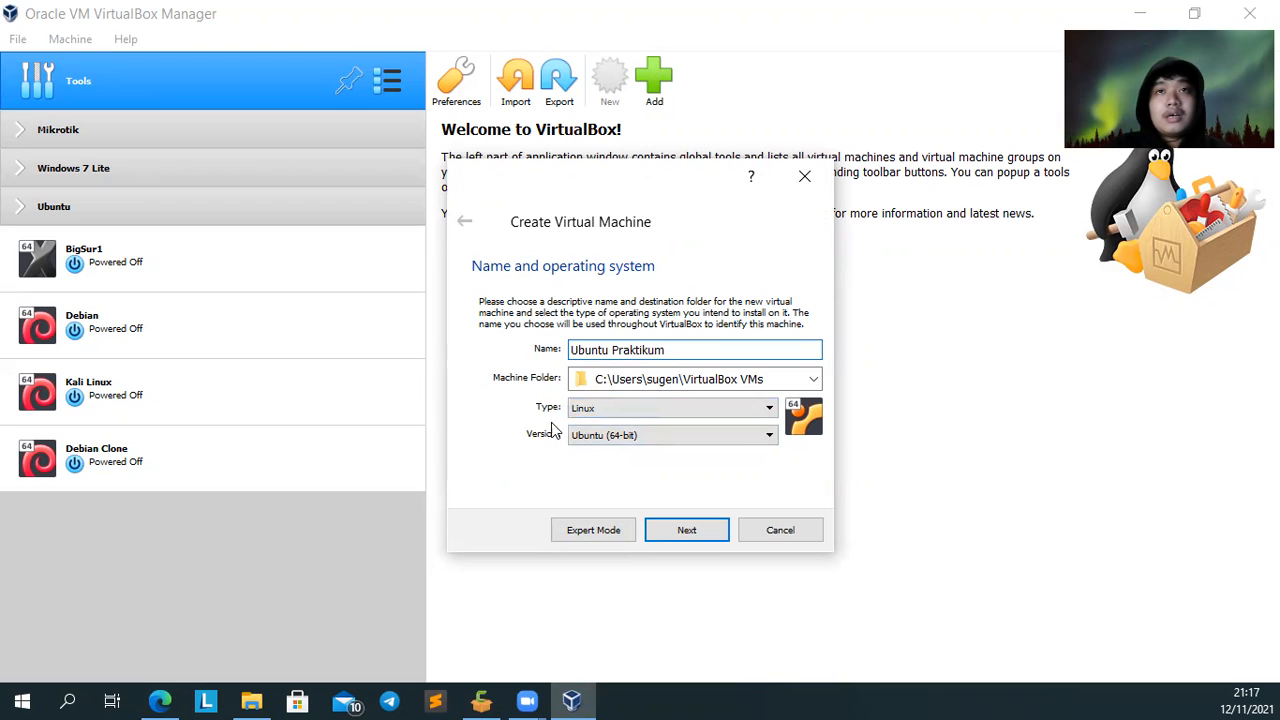
- Choose Linux as the operating system type and Ubuntu (64-bit) as the version
left_click(636, 412)
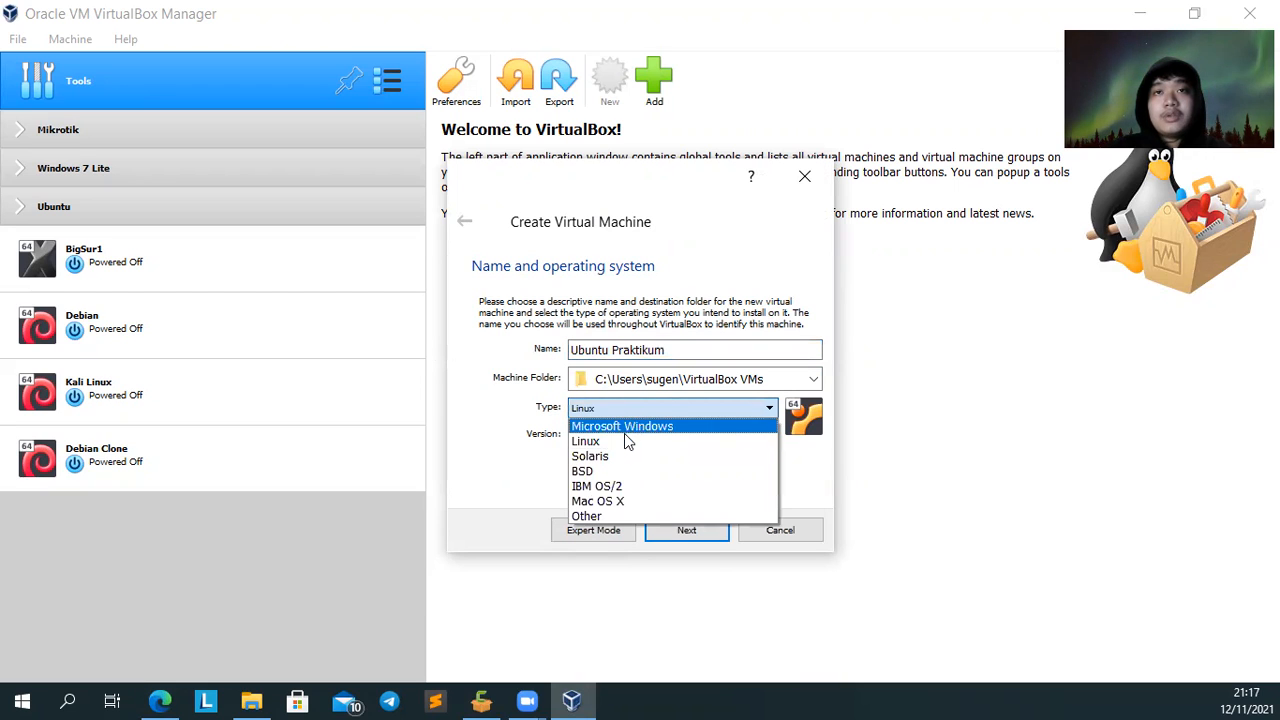
left_click(626, 441)
left_click(628, 443)
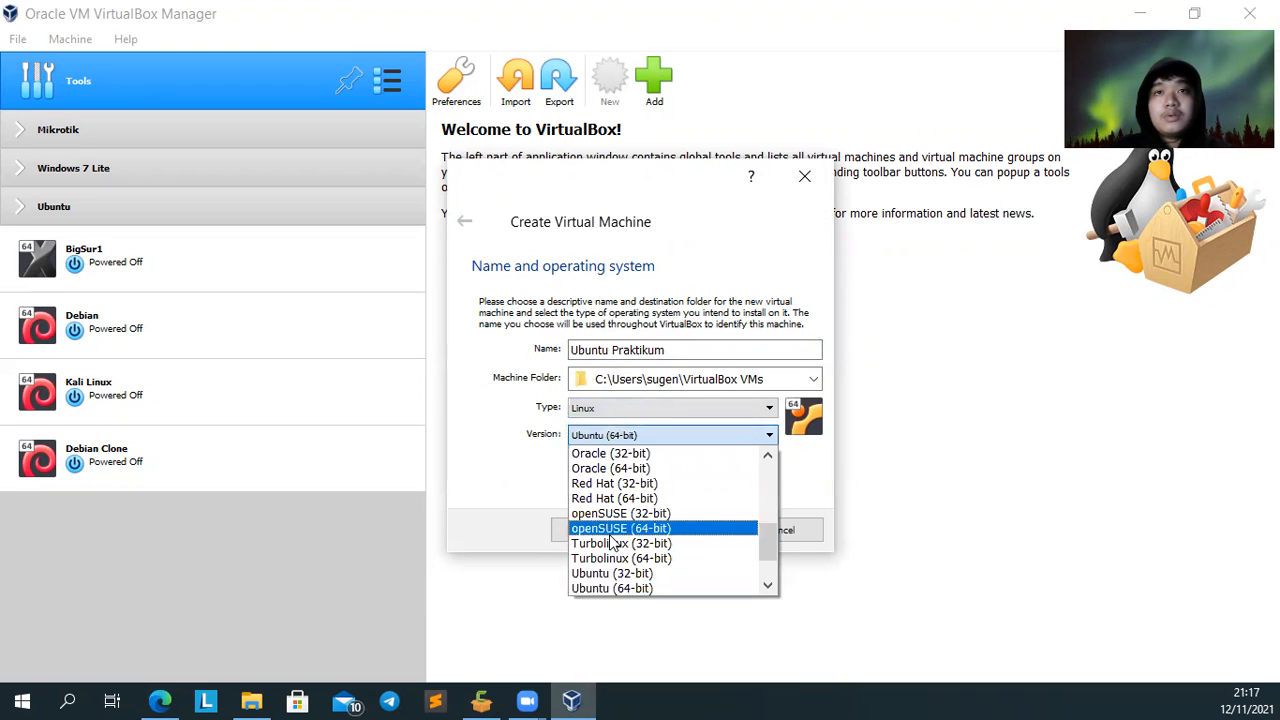
left_click(610, 576)
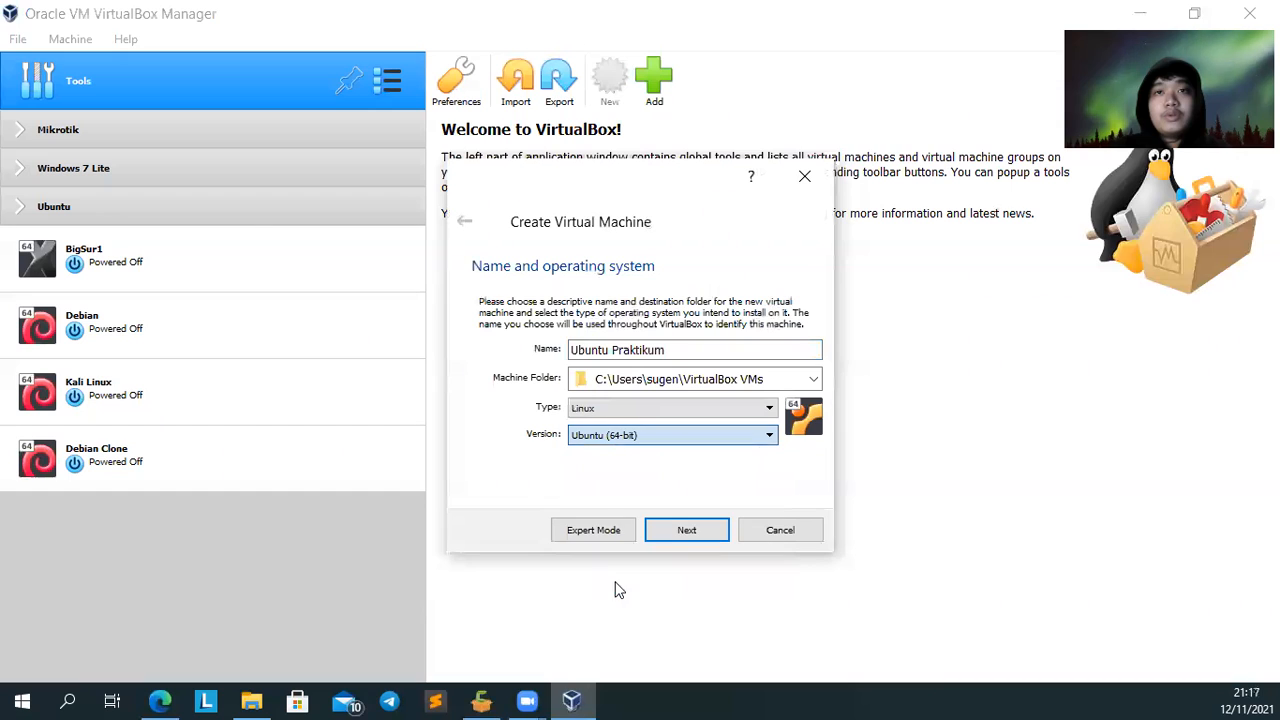
- Look through the Linux distributions and bit variants offered as versions for the new machine
left_click(625, 437)
scroll(648, 484, "up", 5)
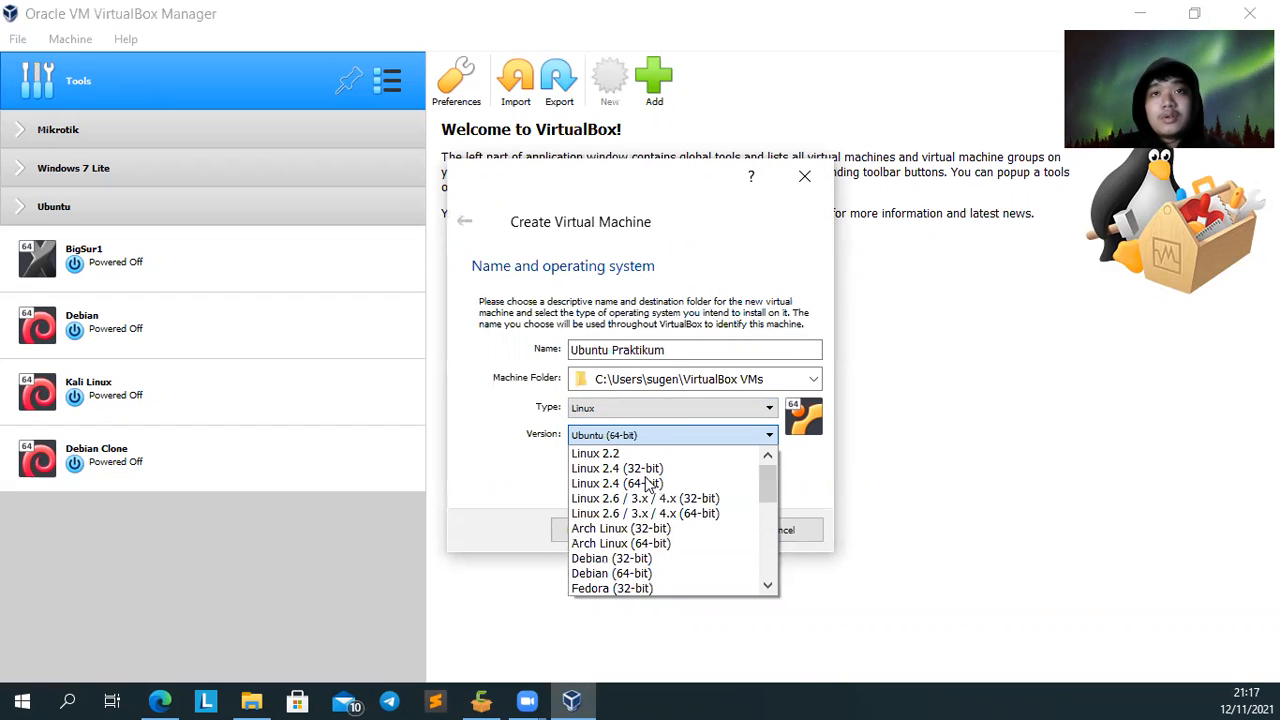
scroll(648, 484, "down", 1)
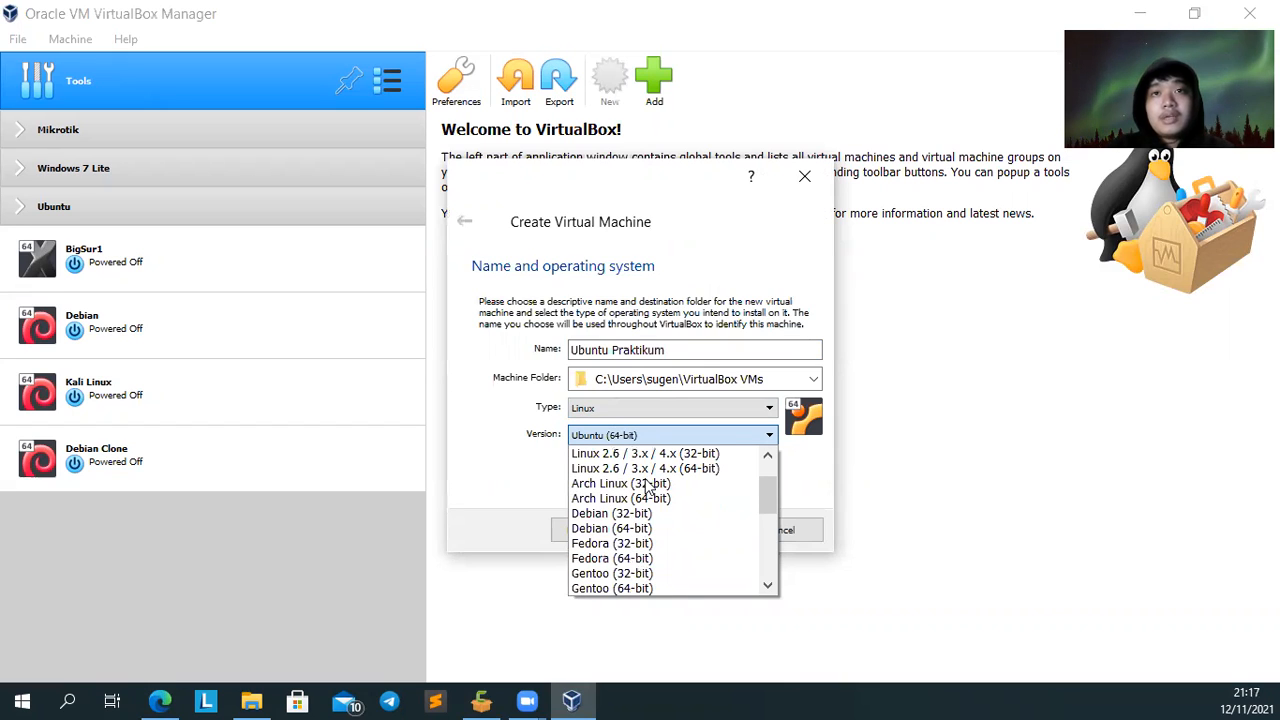
scroll(648, 485, "down", 2)
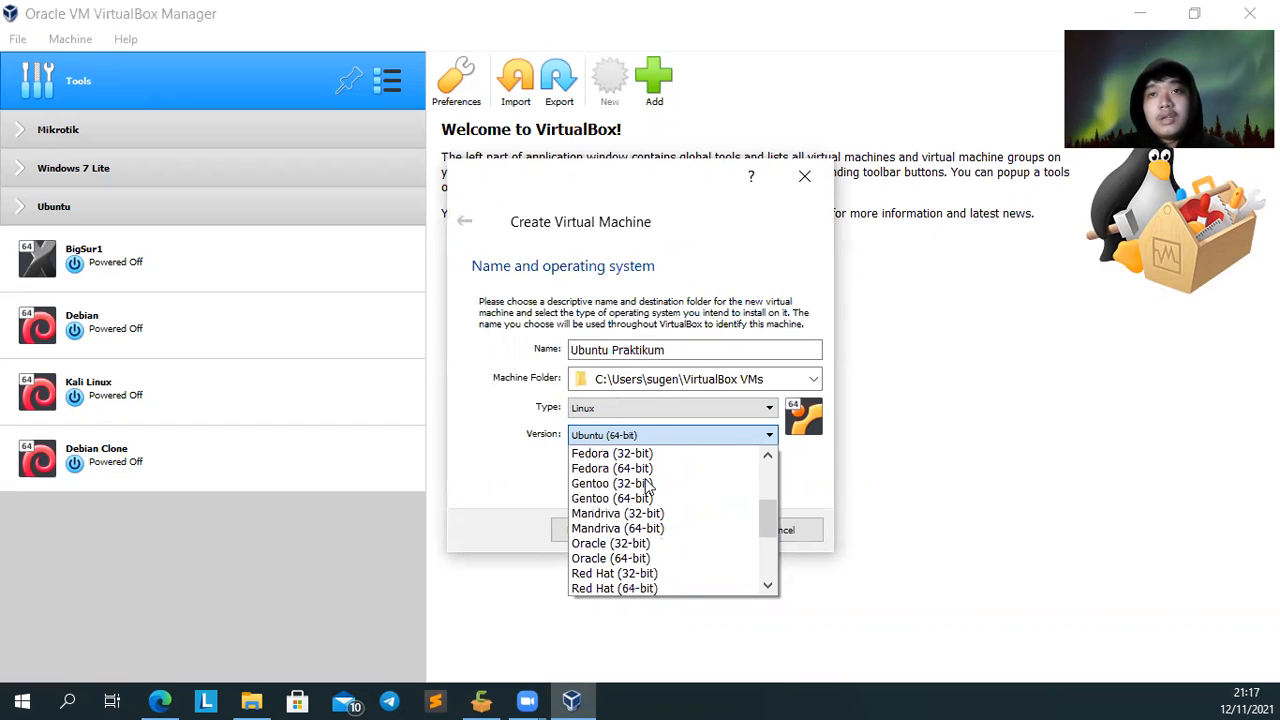
scroll(648, 485, "down", 1)
scroll(648, 485, "down", 1)
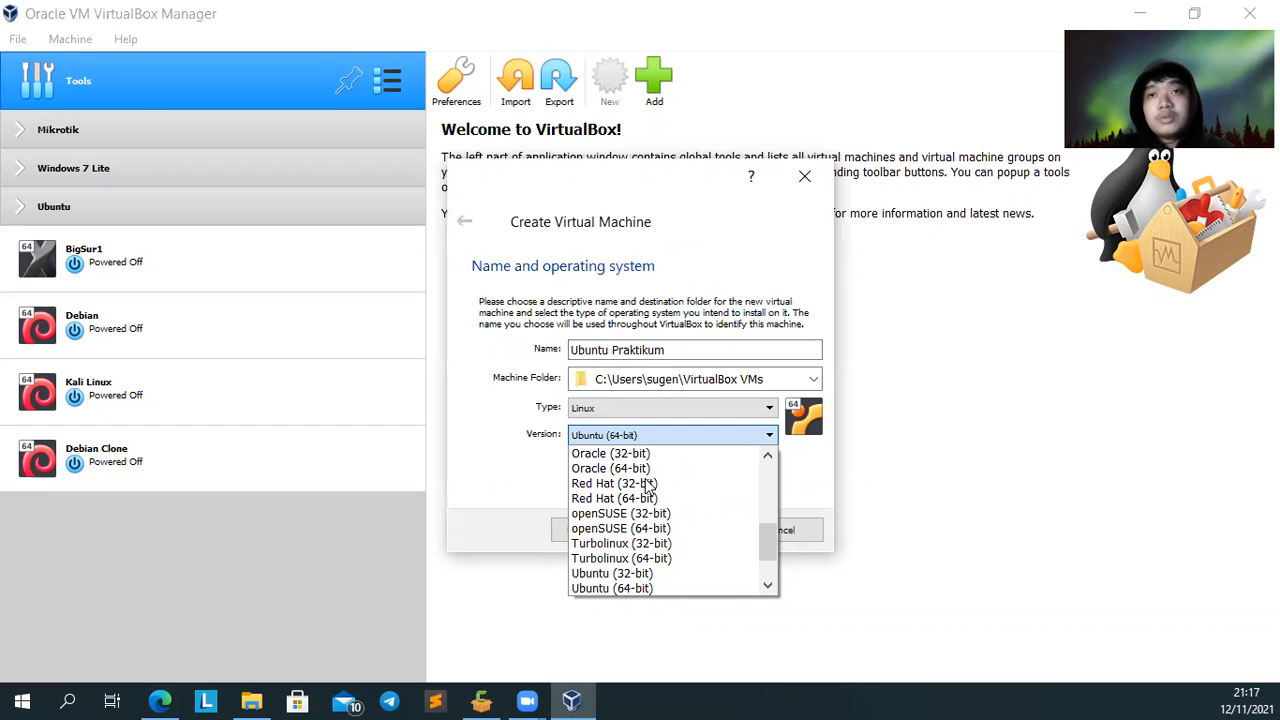
scroll(648, 485, "down", 1)
scroll(648, 485, "down", 1)
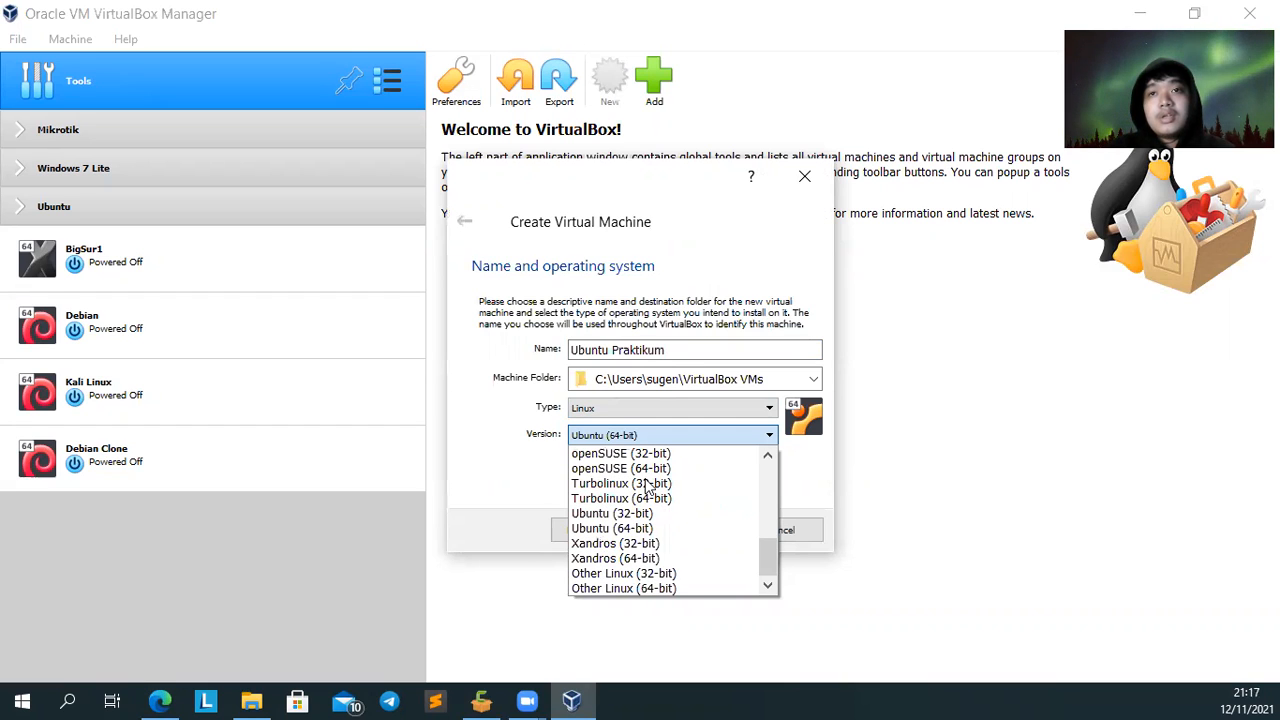
scroll(648, 485, "up", 7)
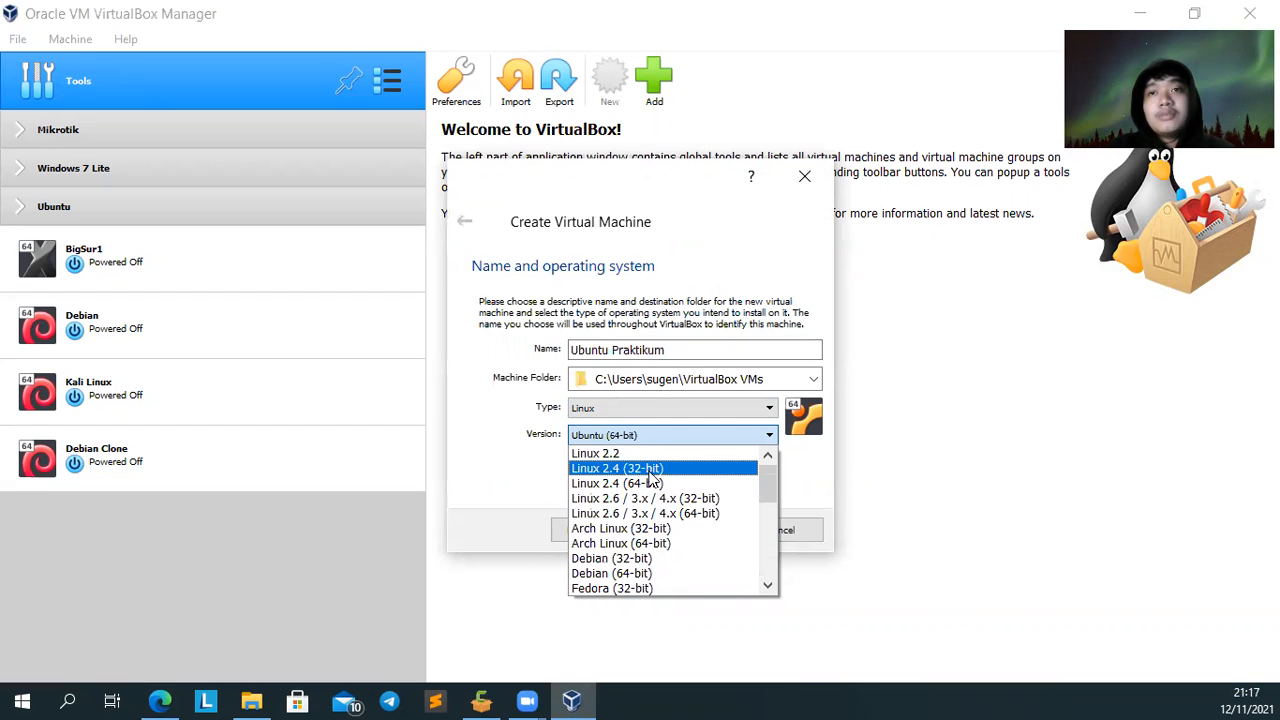
left_click(673, 425)
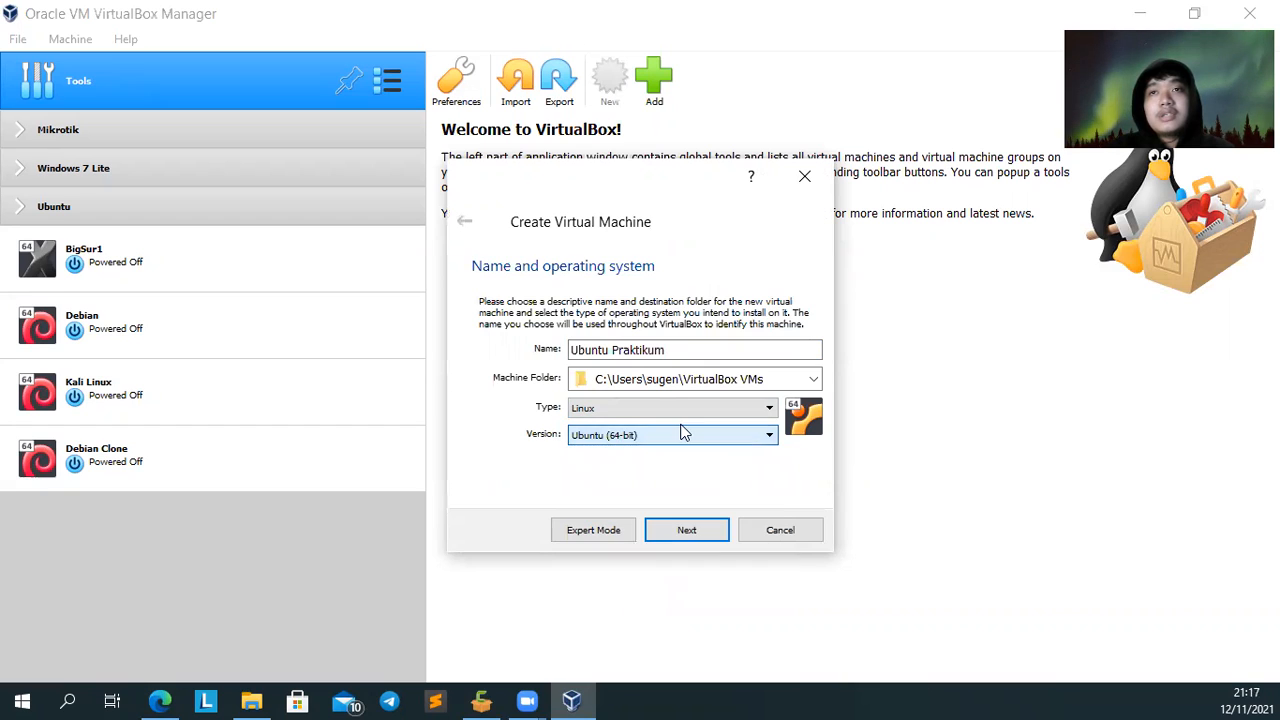
- Accept the name and operating system, and set the machine's memory size to 2048 MB
left_click(699, 540)
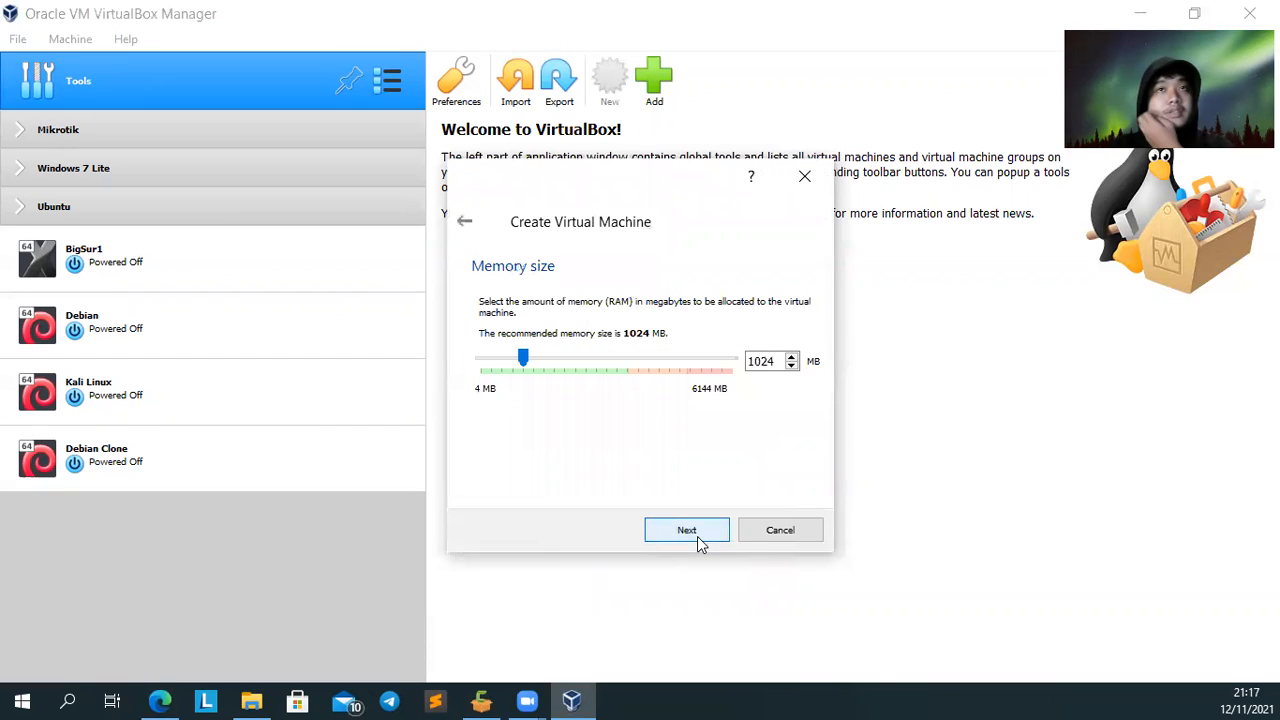
double_click(760, 361)
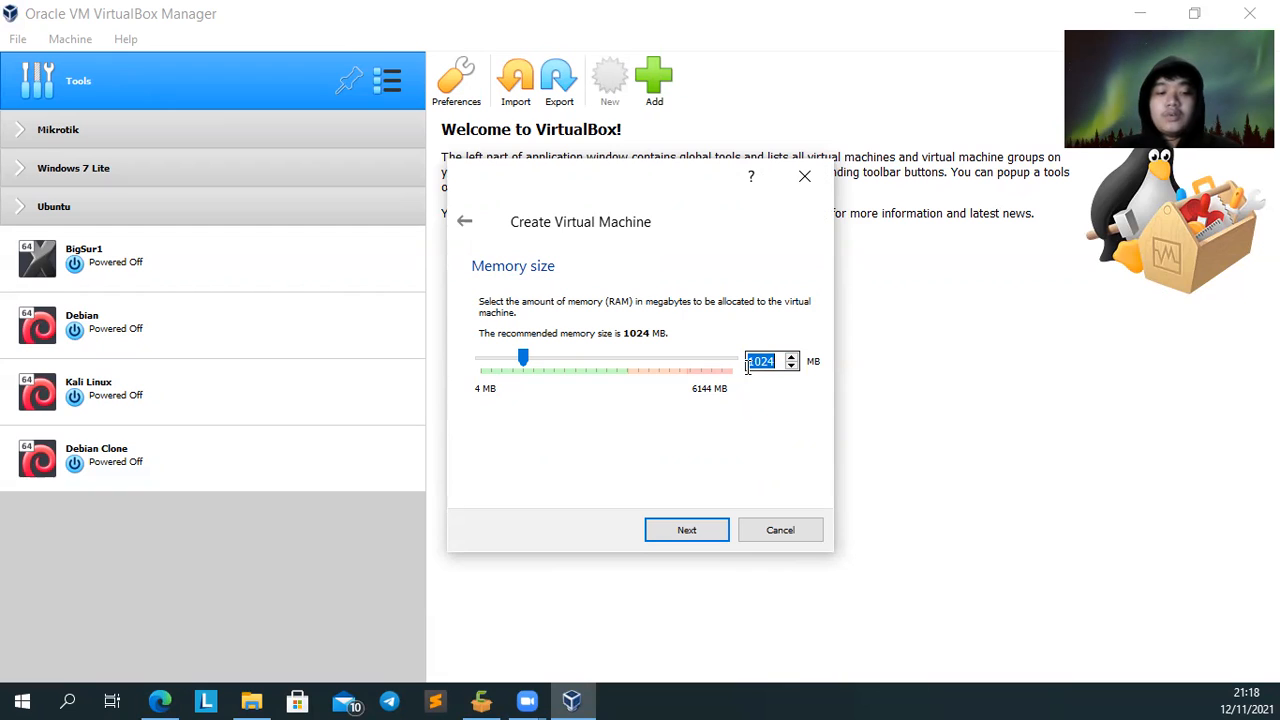
type("2048")
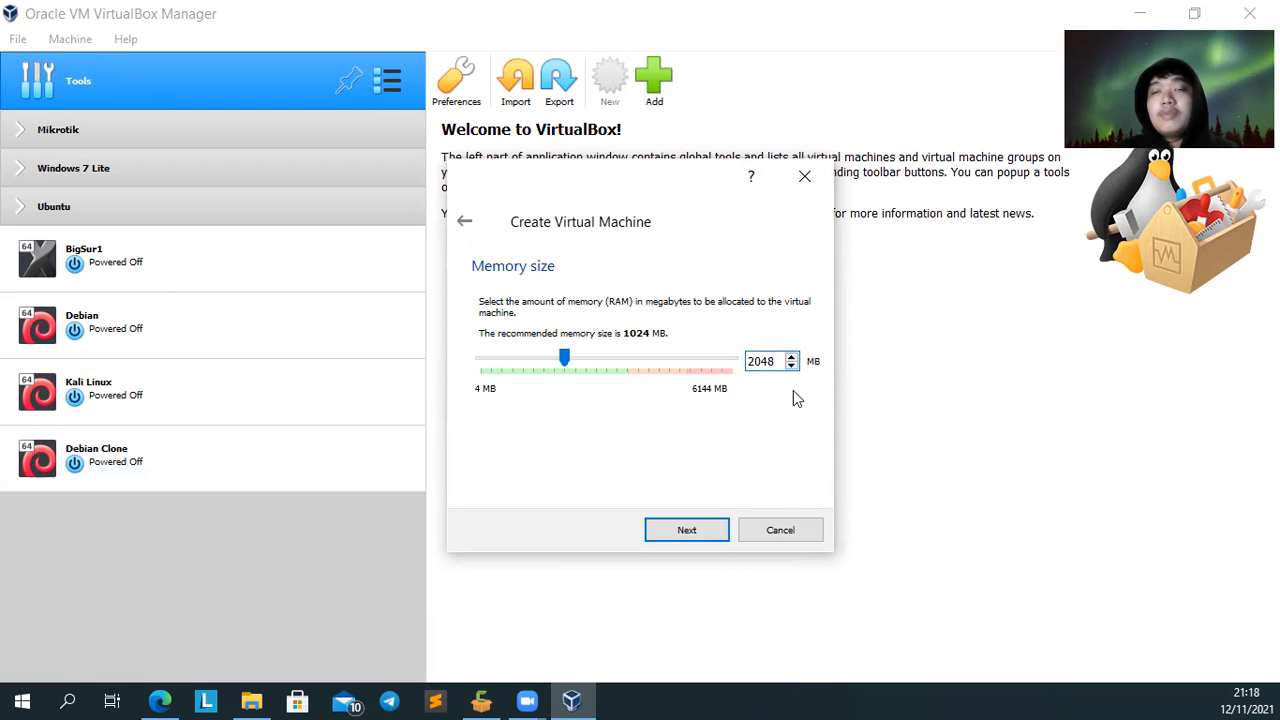
left_click(687, 531)
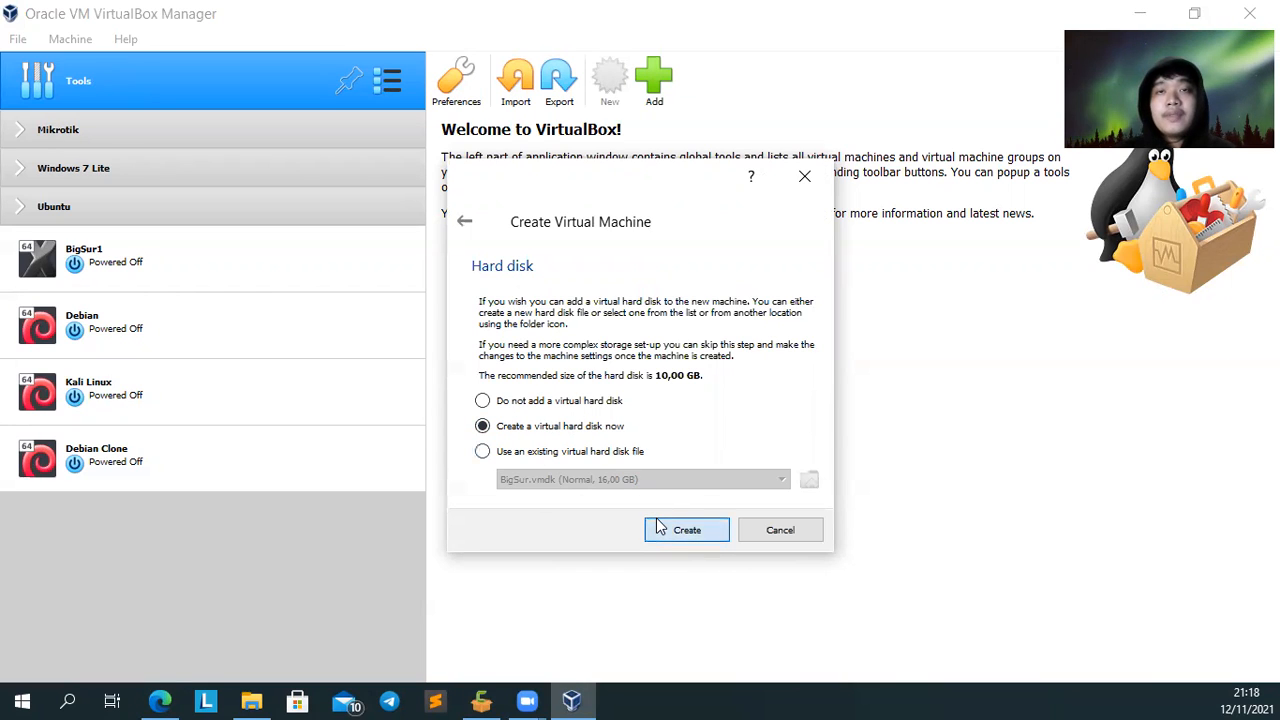
- Choose to create a new virtual hard disk as a dynamically allocated VDI
left_click(687, 530)
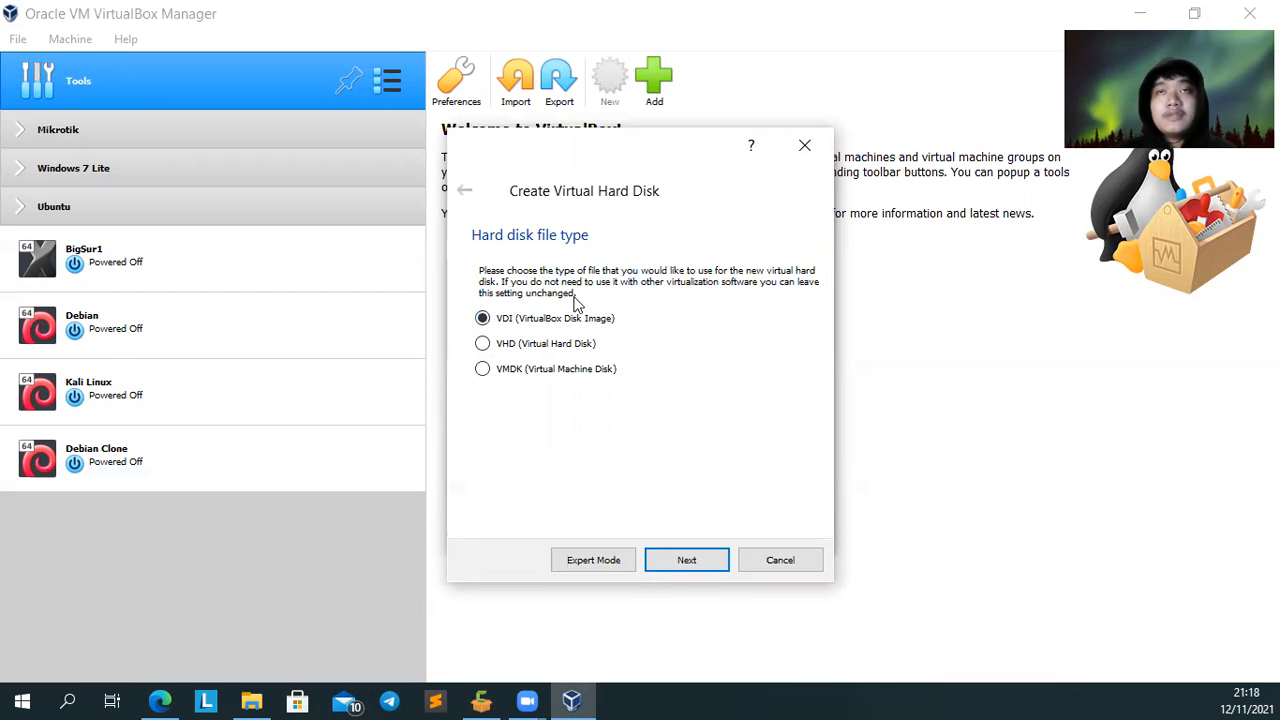
left_click(674, 557)
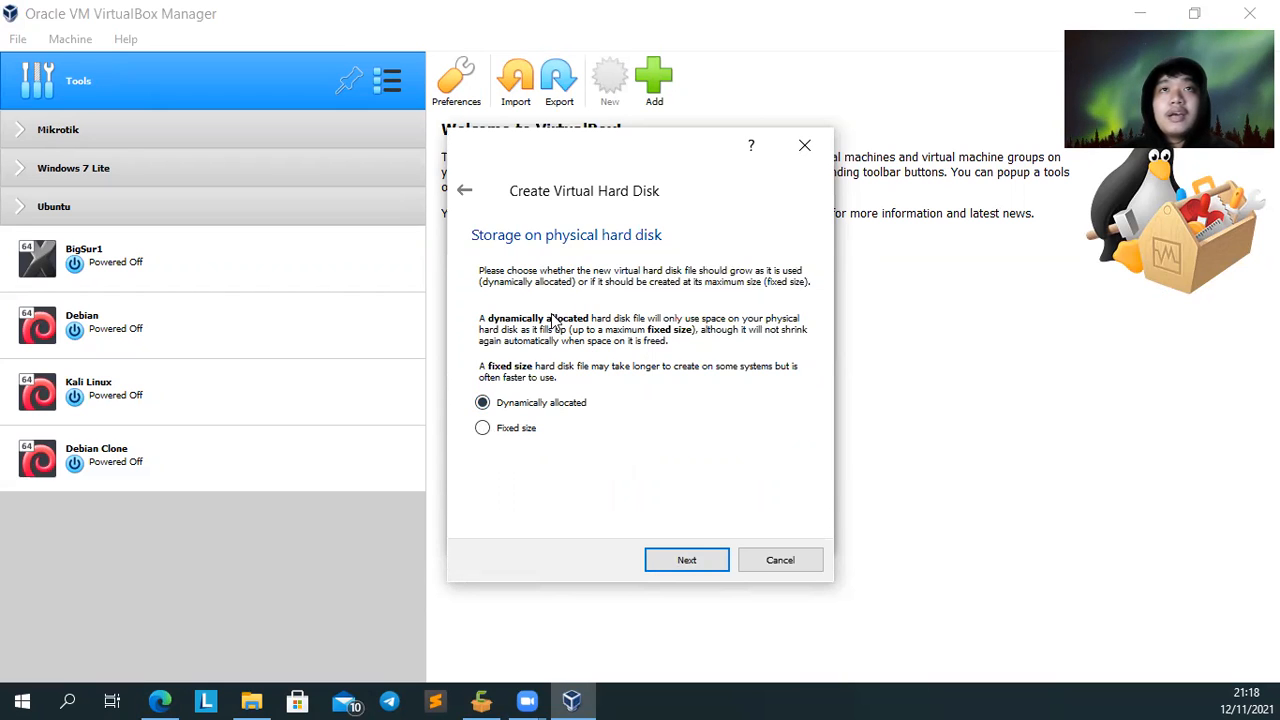
left_click(686, 561)
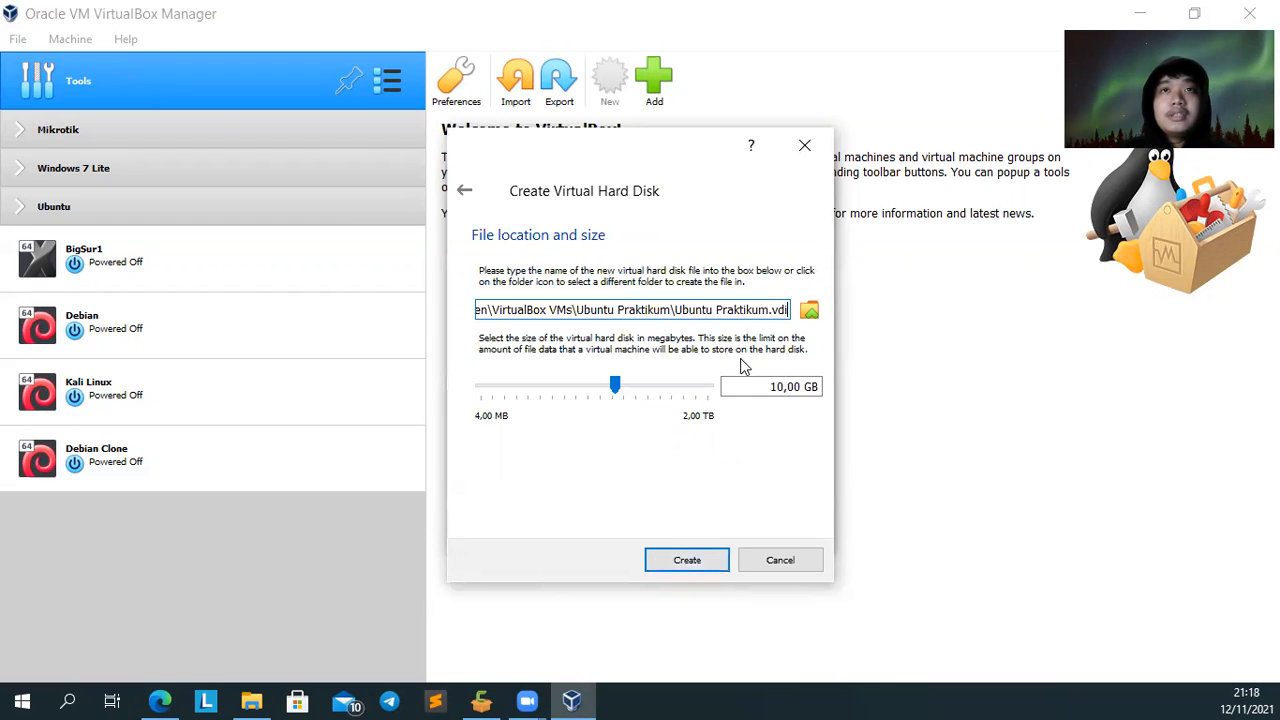
- Check the disk's size and file path, and create Ubuntu Praktikum.vdi with the default 10,00 GB size in the default folder
left_click_drag(740, 386, 822, 386)
left_click(770, 386)
left_click(774, 384)
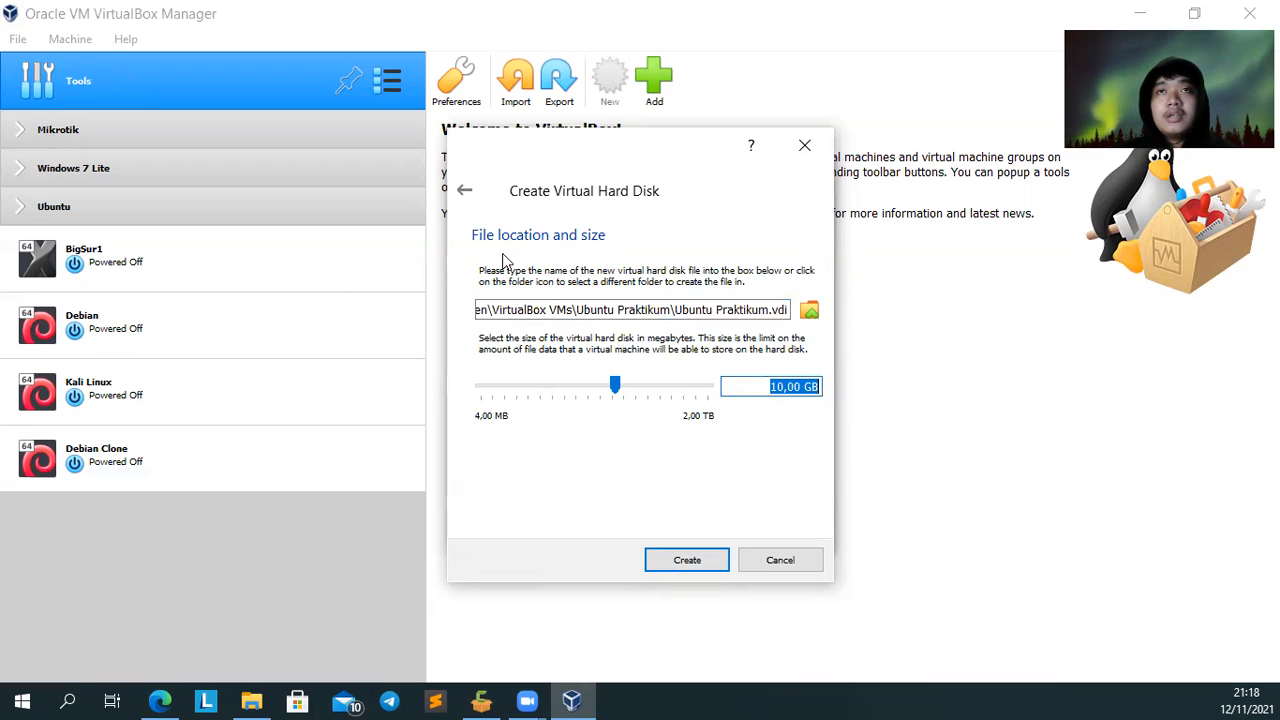
left_click_drag(488, 309, 790, 306)
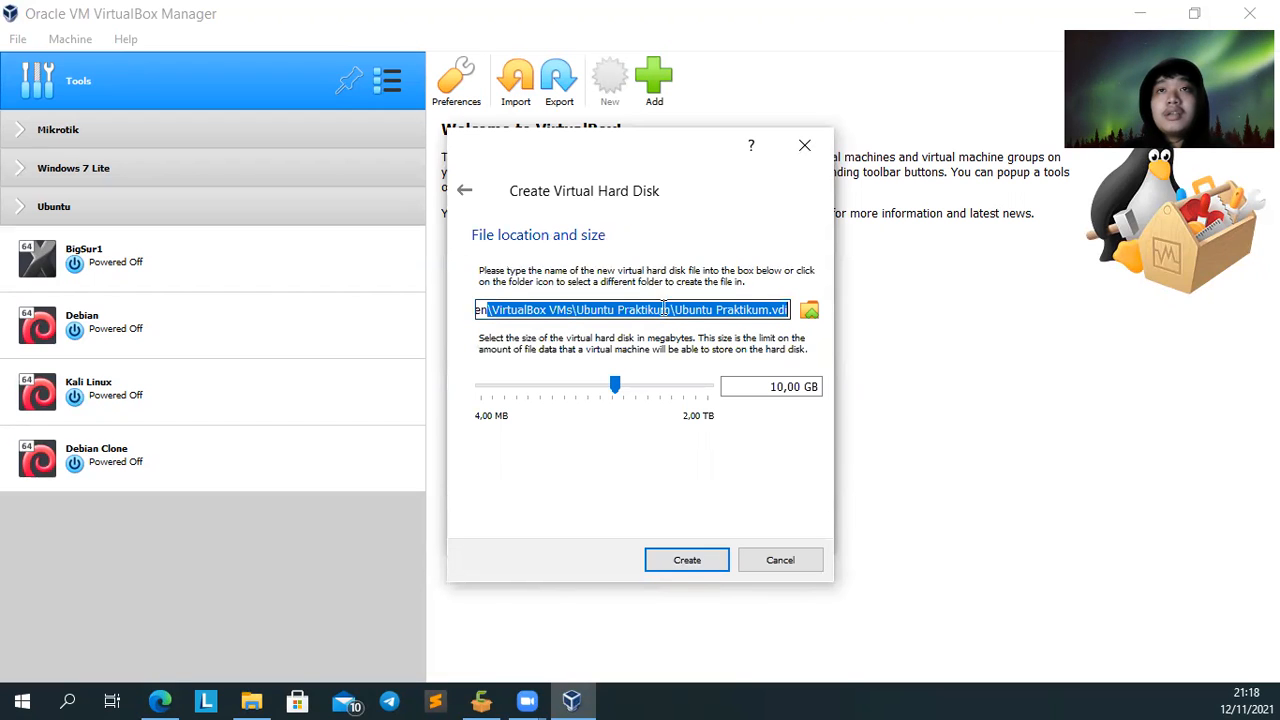
left_click(516, 312)
left_click_drag(488, 312, 679, 314)
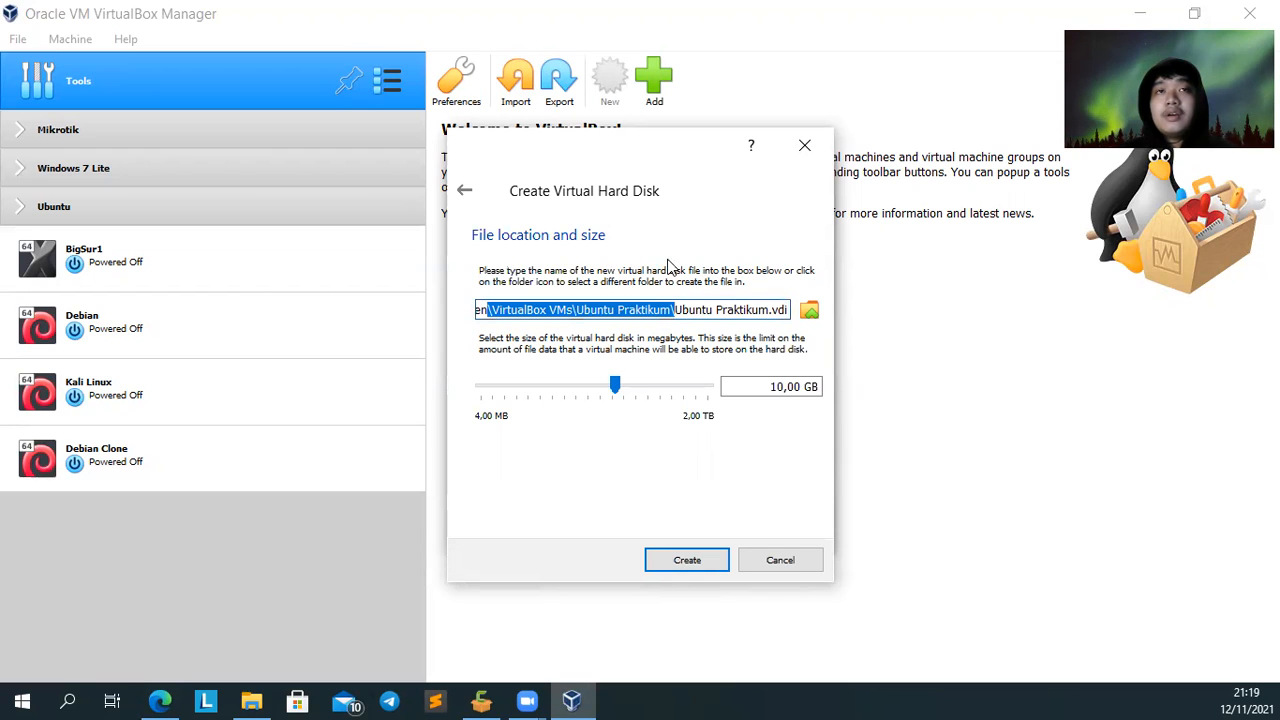
left_click(690, 560)
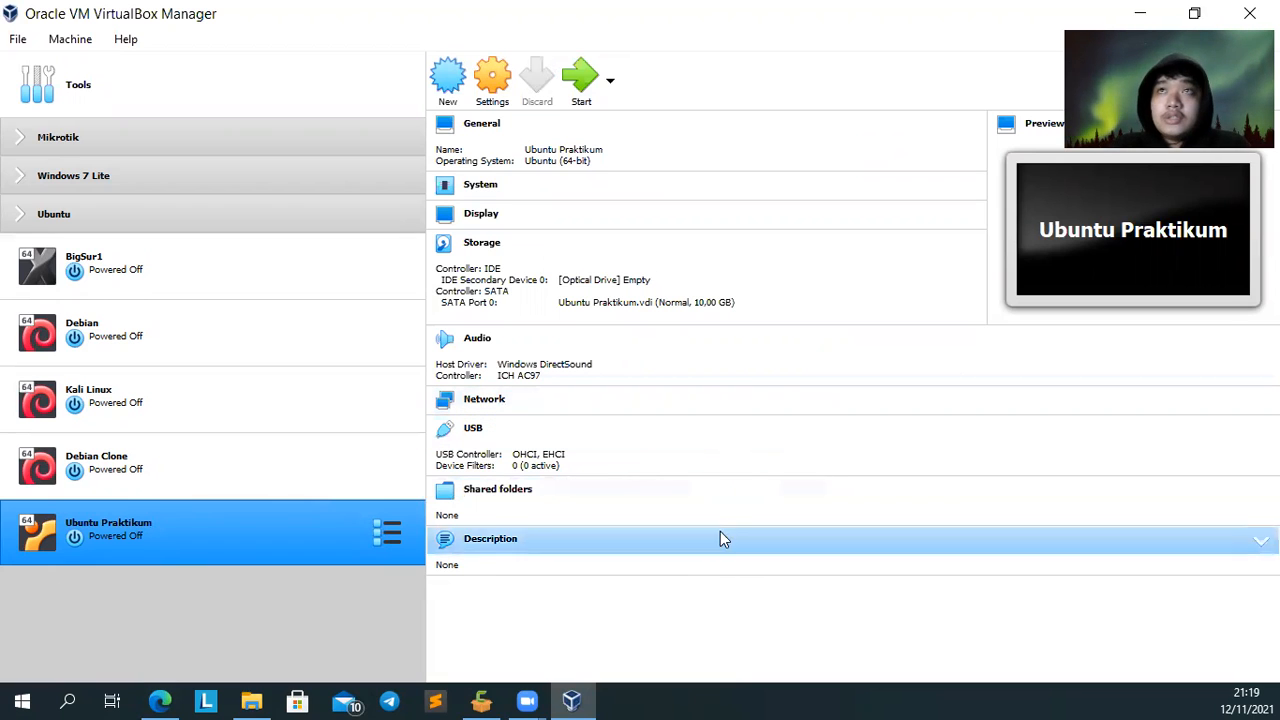
left_click(484, 247)
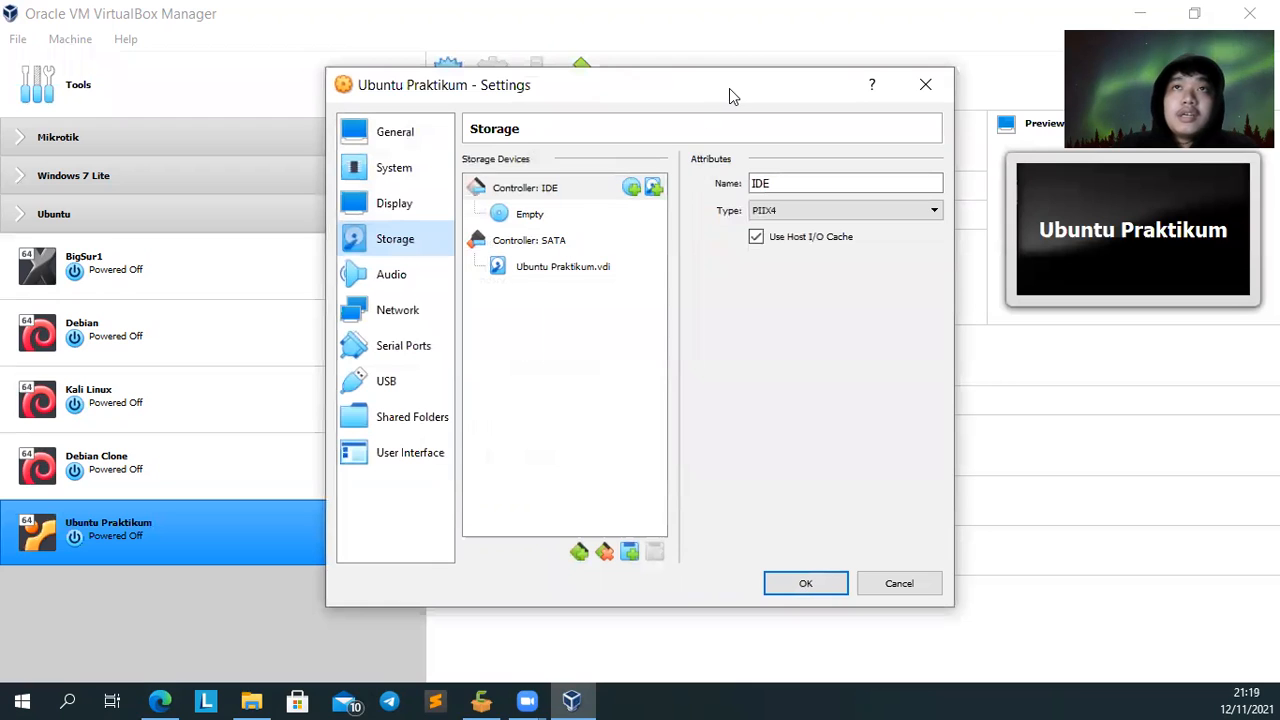
left_click_drag(727, 92, 504, 385)
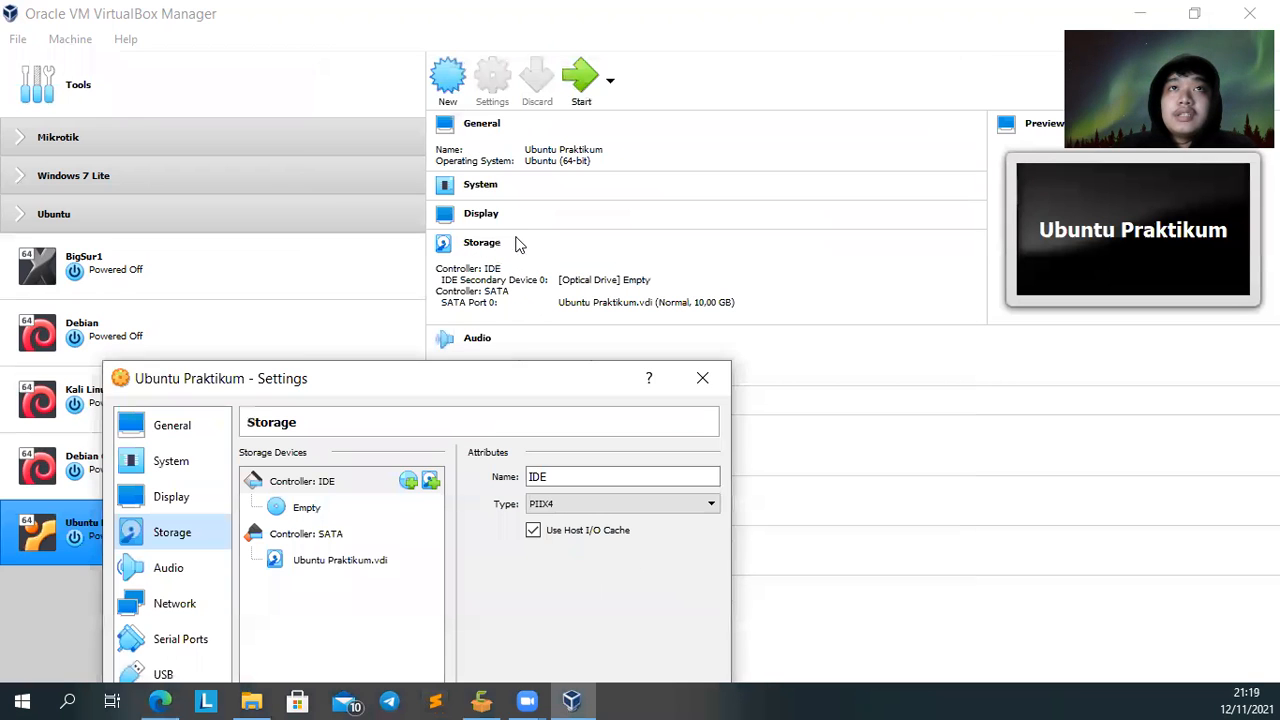
left_click(725, 382)
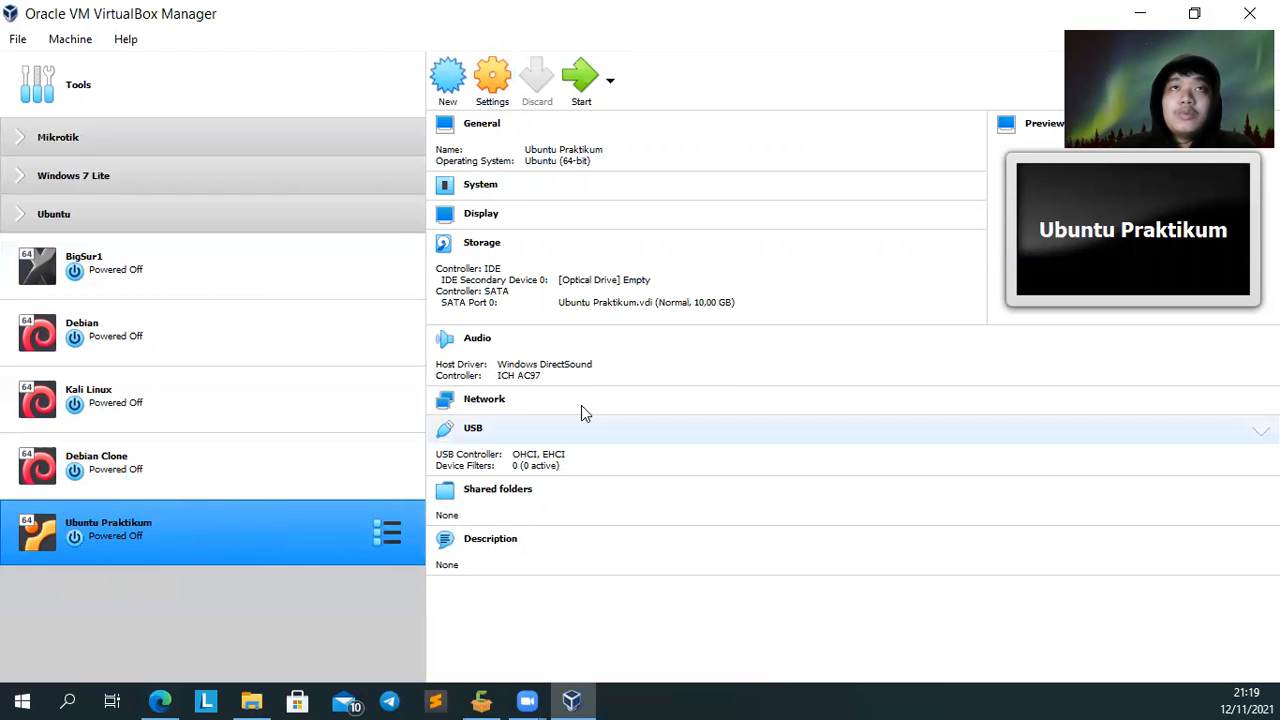
- In the Ubuntu Praktikum storage settings, insert ubuntu-20.04.3-desktop-amd64.iso into the empty IDE optical drive
left_click(492, 70)
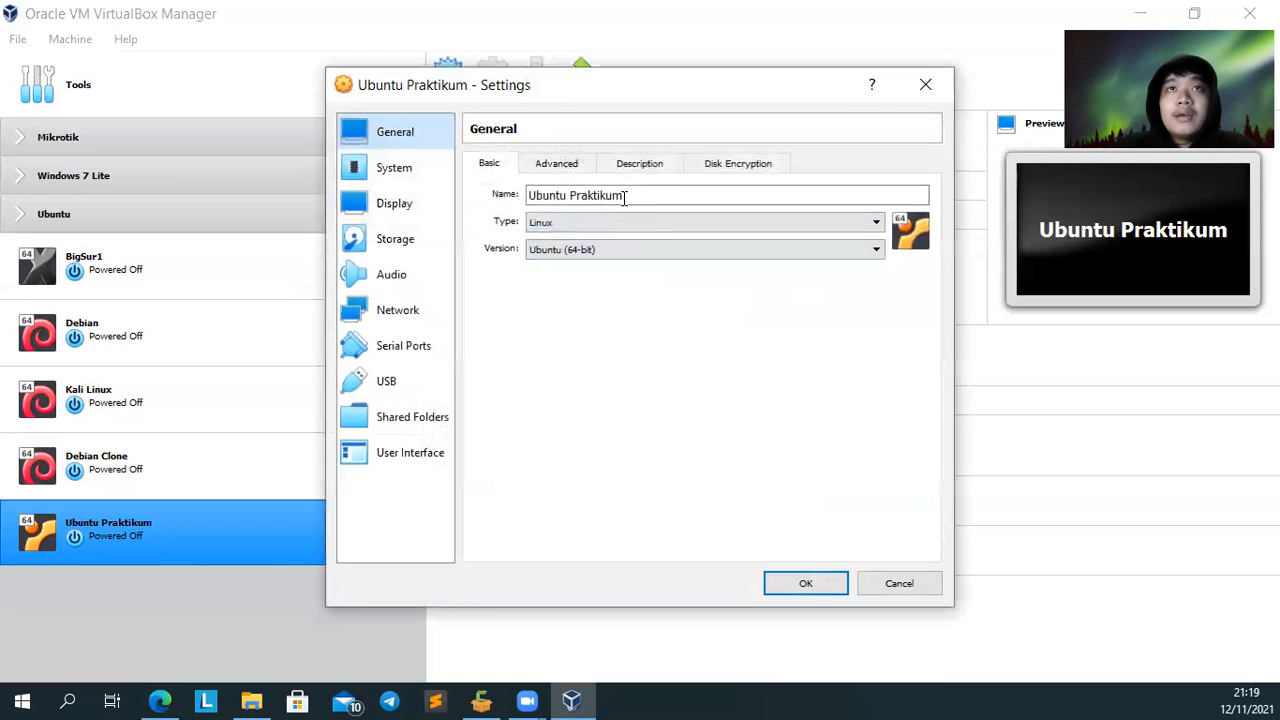
left_click(405, 245)
left_click(535, 220)
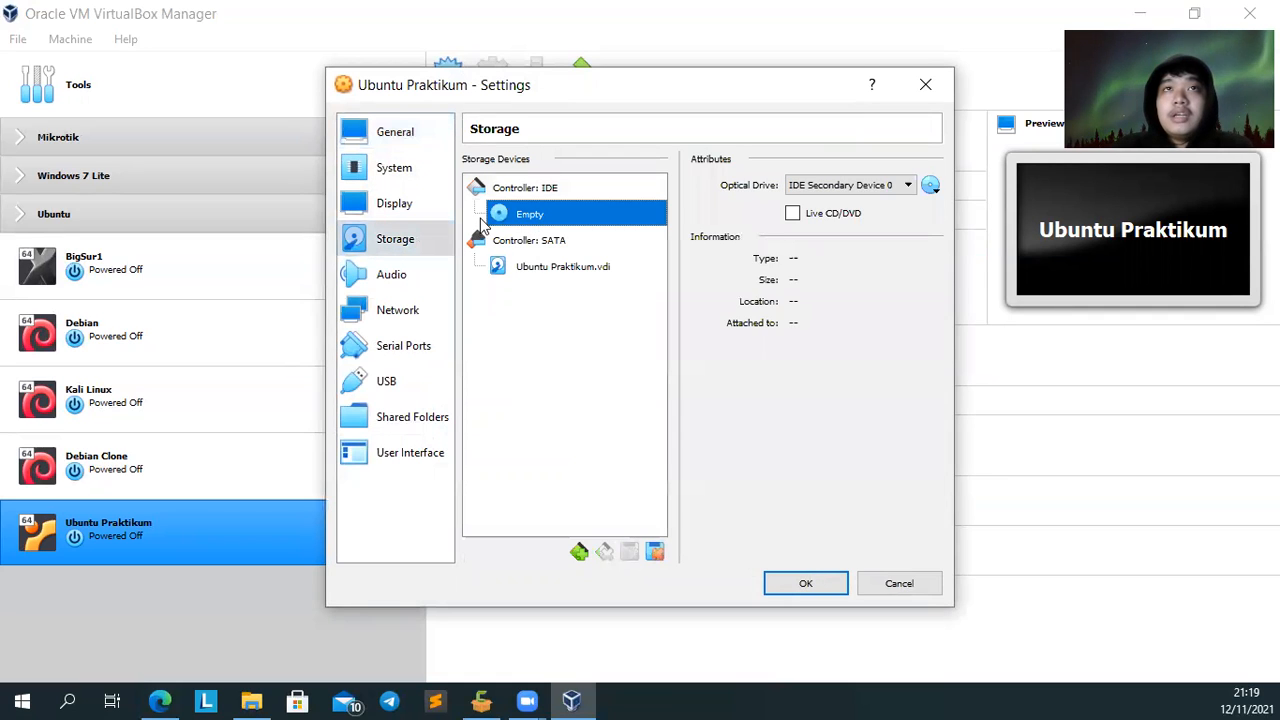
left_click(930, 187)
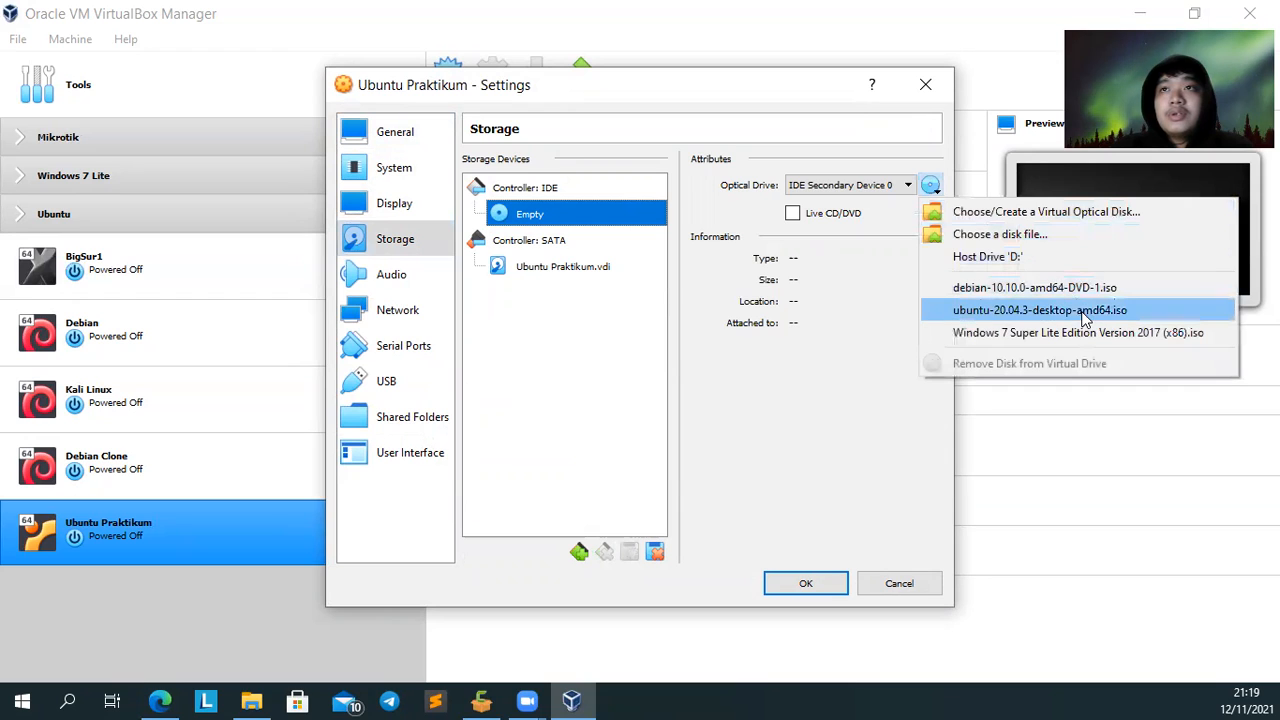
left_click(1004, 311)
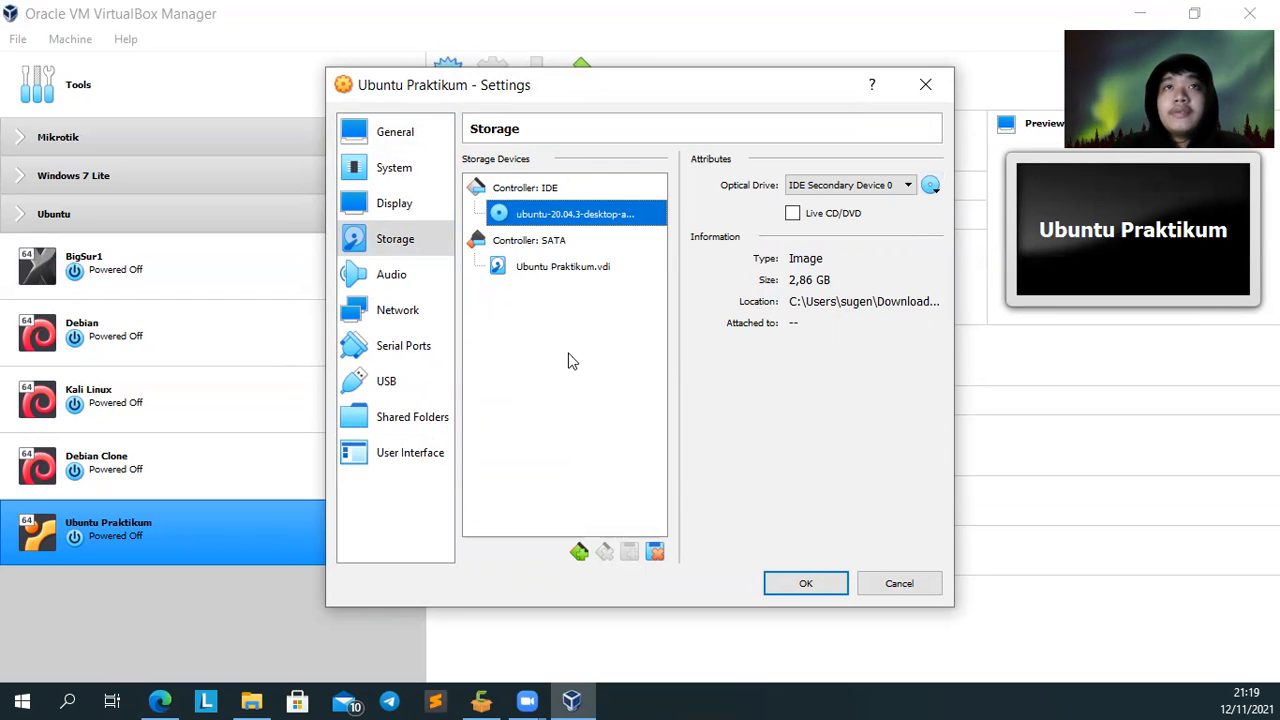
- In the network settings, keep Adapter 1 enabled and attached to NAT, checking the other attachment types
left_click(420, 312)
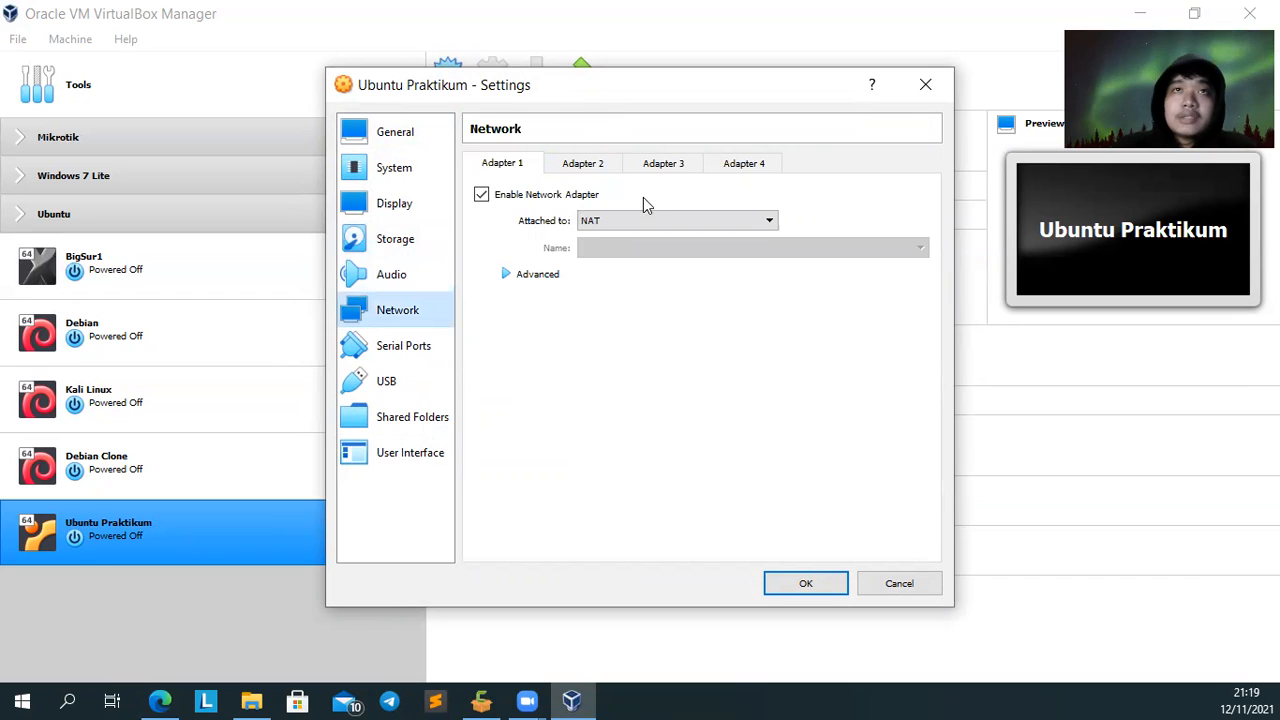
left_click(484, 197)
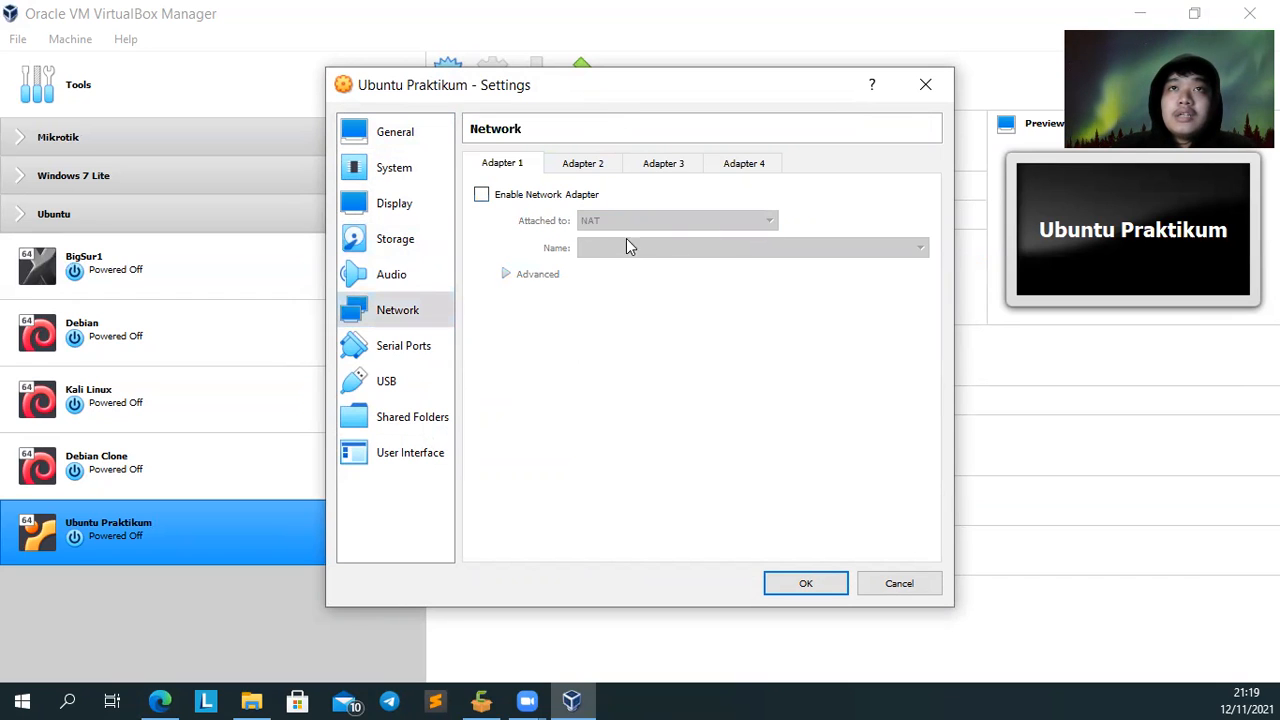
left_click(482, 195)
left_click(650, 217)
left_click(639, 238)
left_click(628, 218)
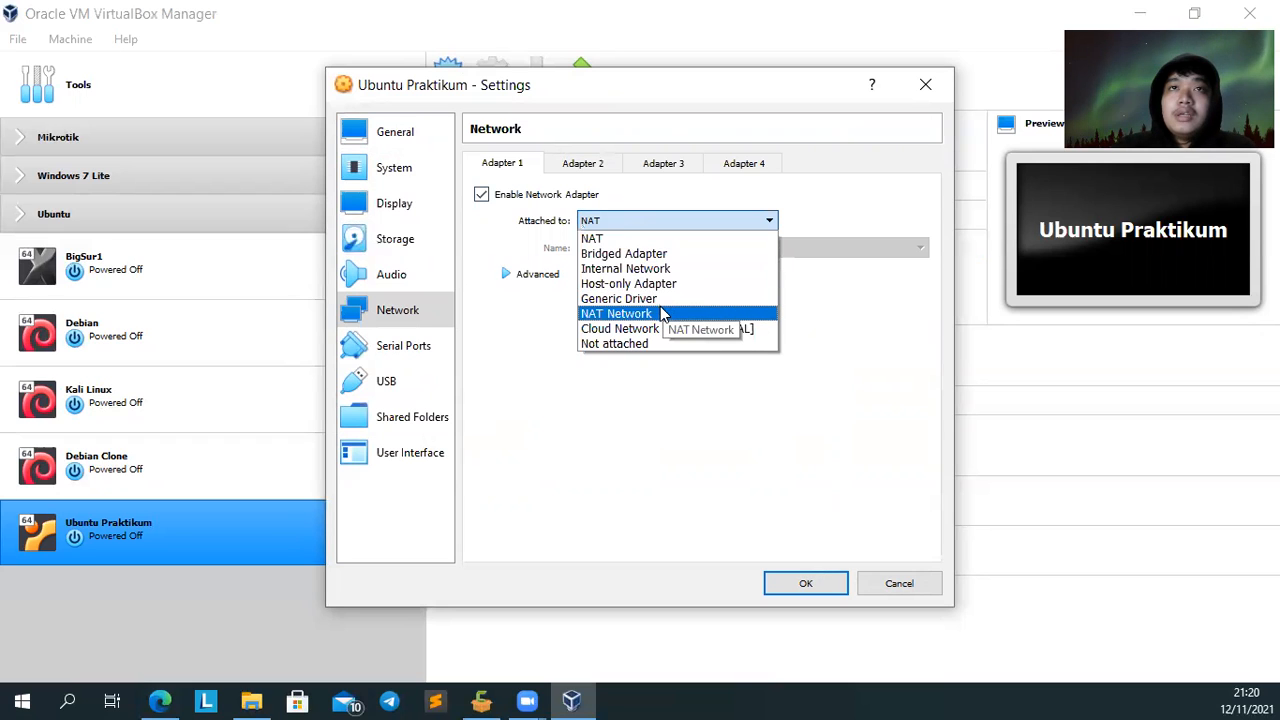
left_click(637, 220)
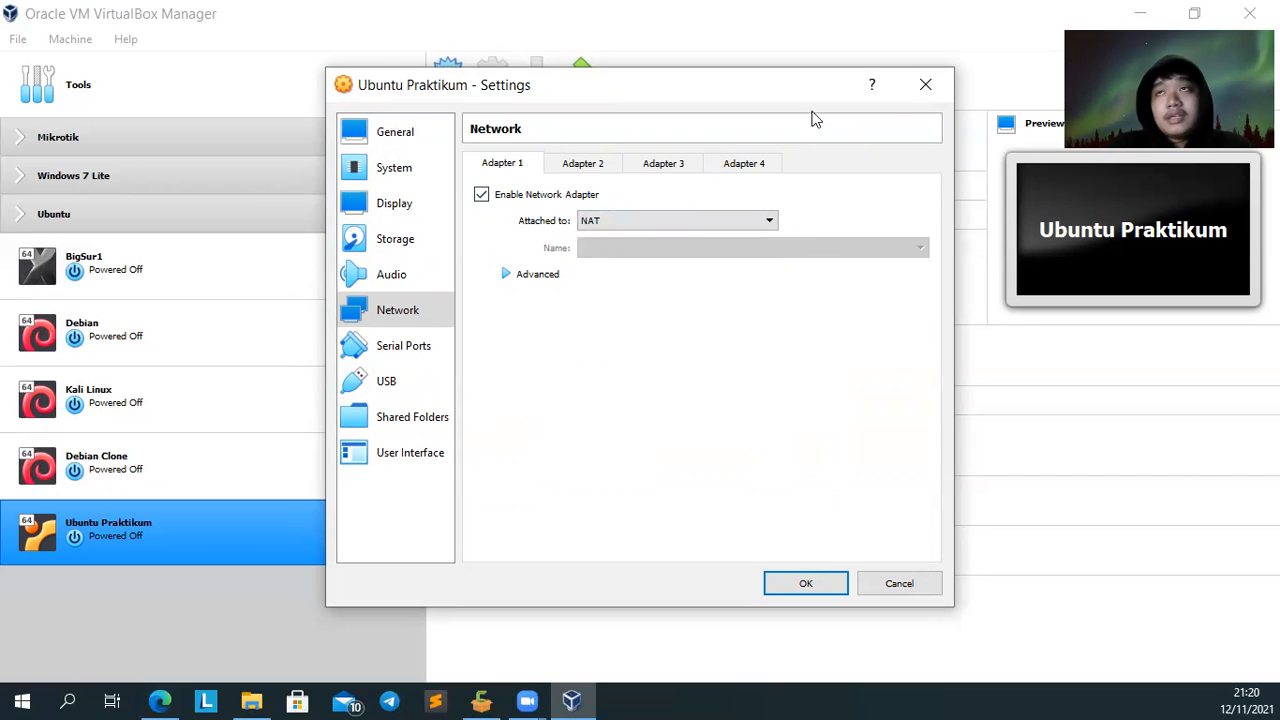
- Look over Adapters 2 to 4, and enable Adapter 2 attached to Host-only Adapter
left_click(599, 172)
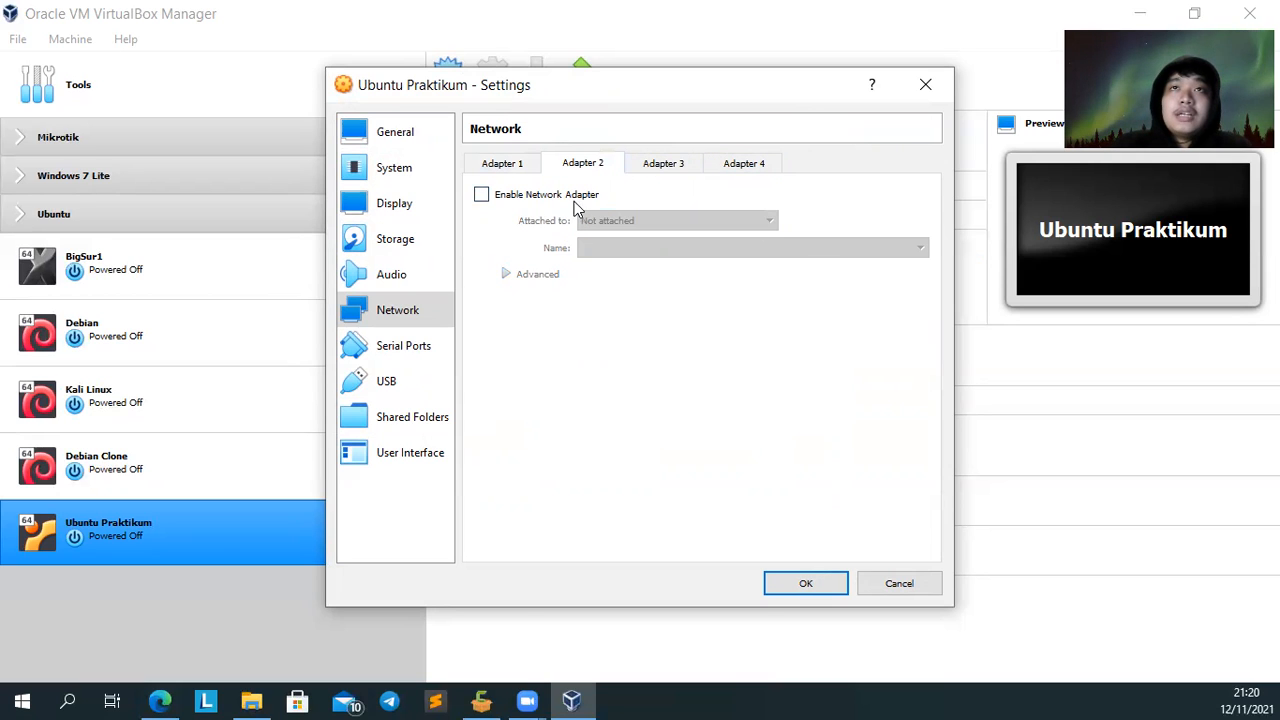
left_click(662, 167)
left_click(748, 166)
left_click(590, 170)
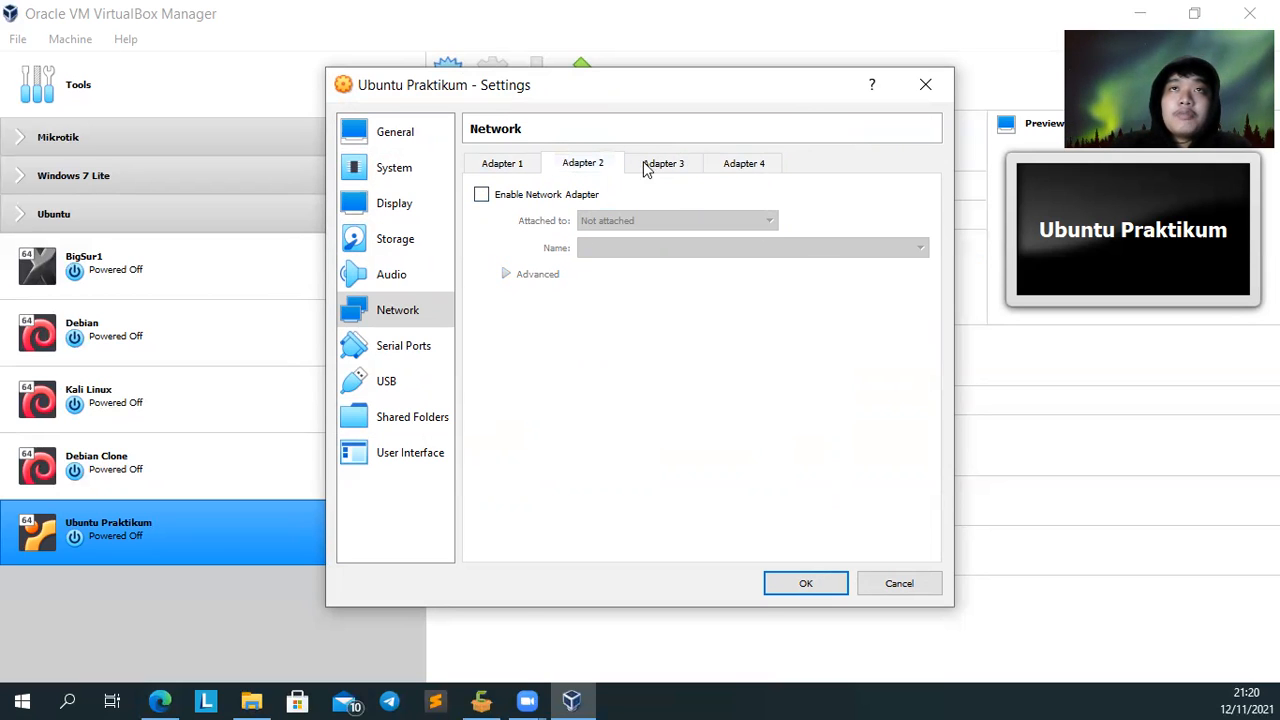
left_click(513, 198)
left_click(628, 222)
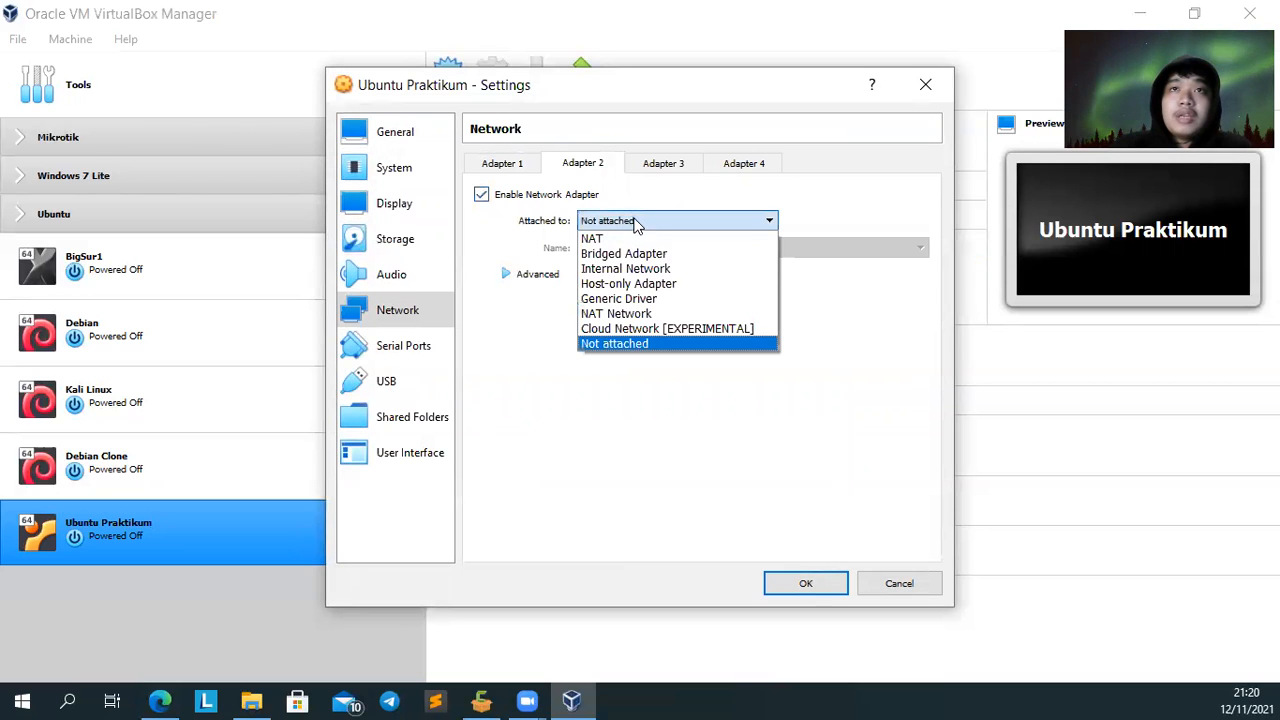
left_click(607, 285)
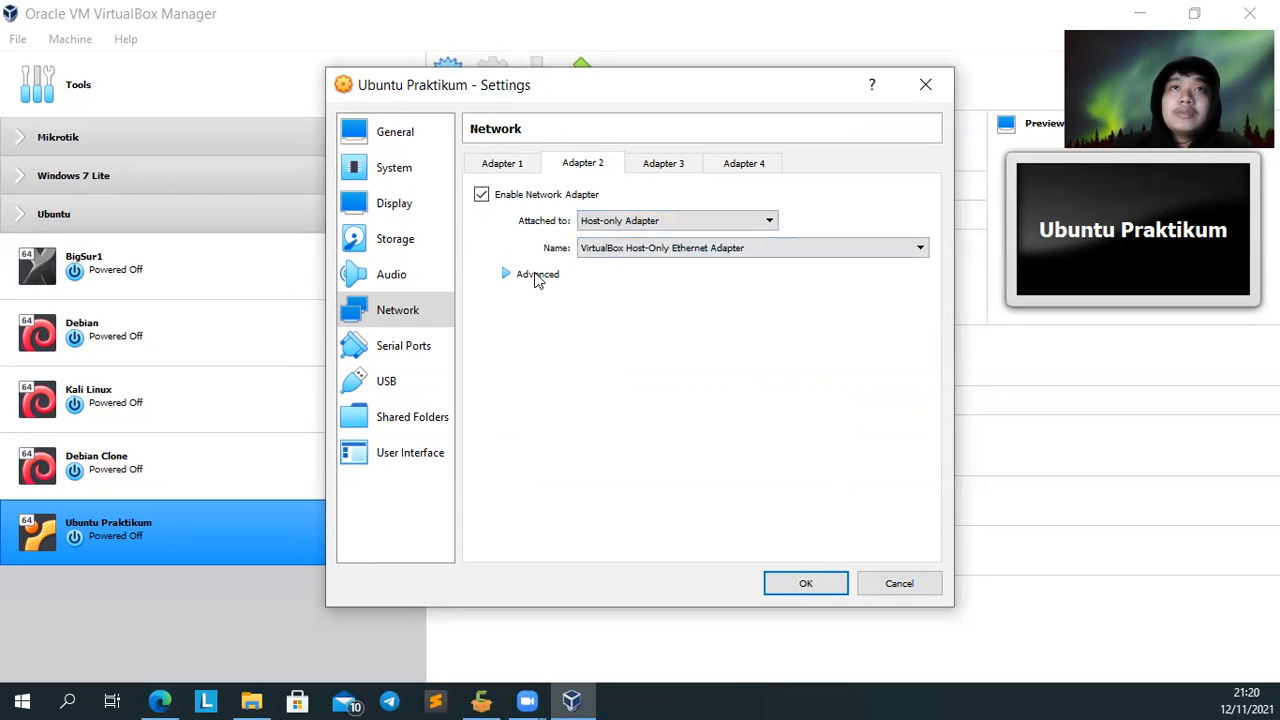
- Set Adapter 2's promiscuous mode to Allow All in its advanced options, and disable the adapter again
left_click(610, 252)
left_click(608, 250)
left_click(607, 248)
left_click(604, 255)
left_click(540, 278)
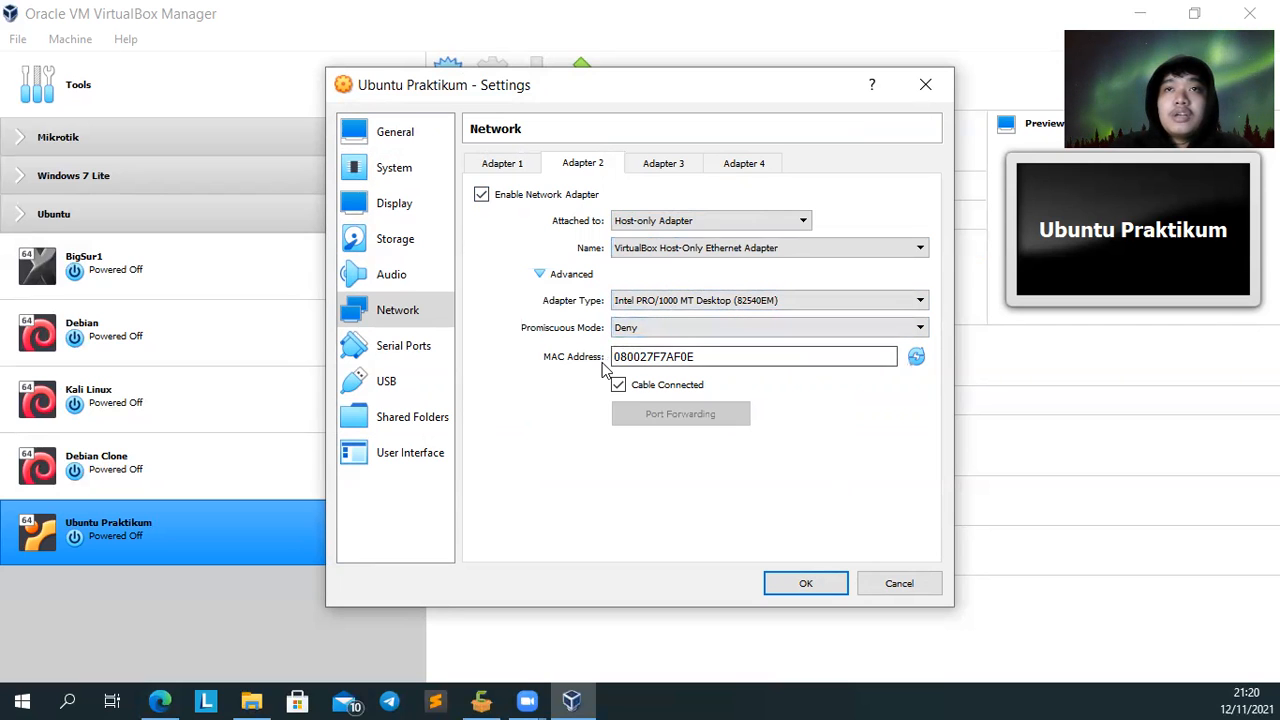
left_click(660, 328)
left_click(657, 371)
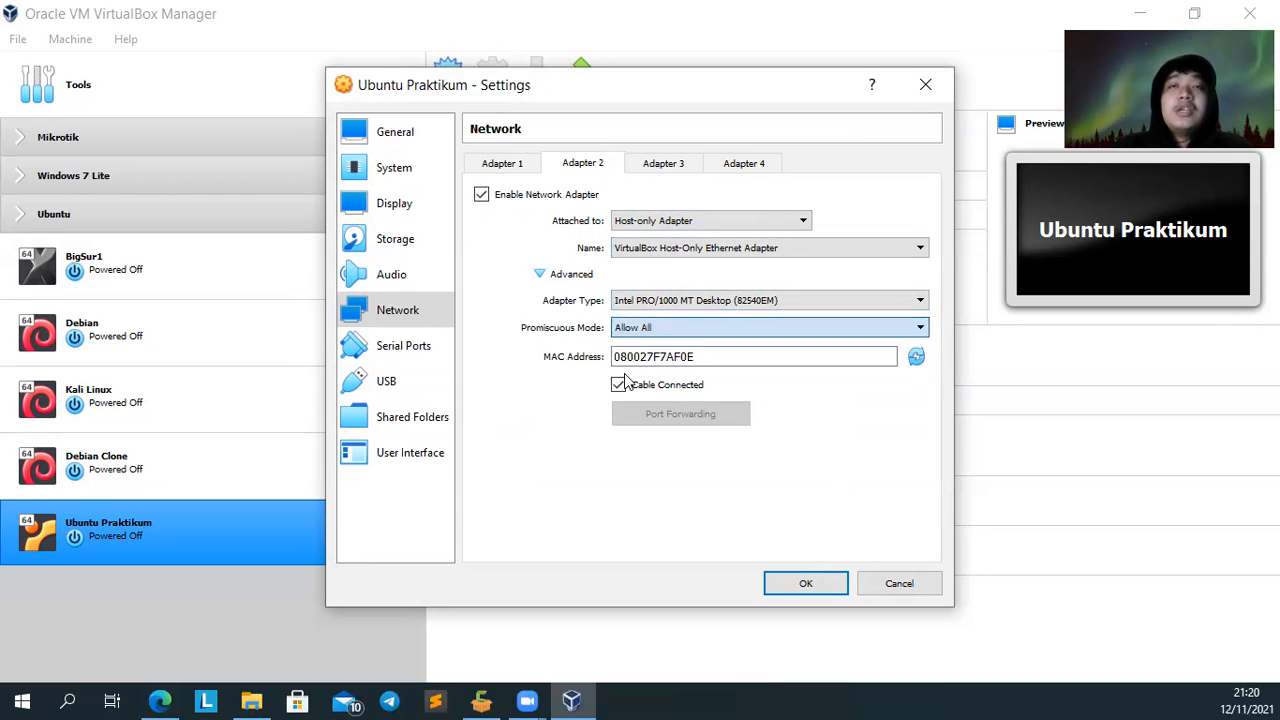
left_click(551, 276)
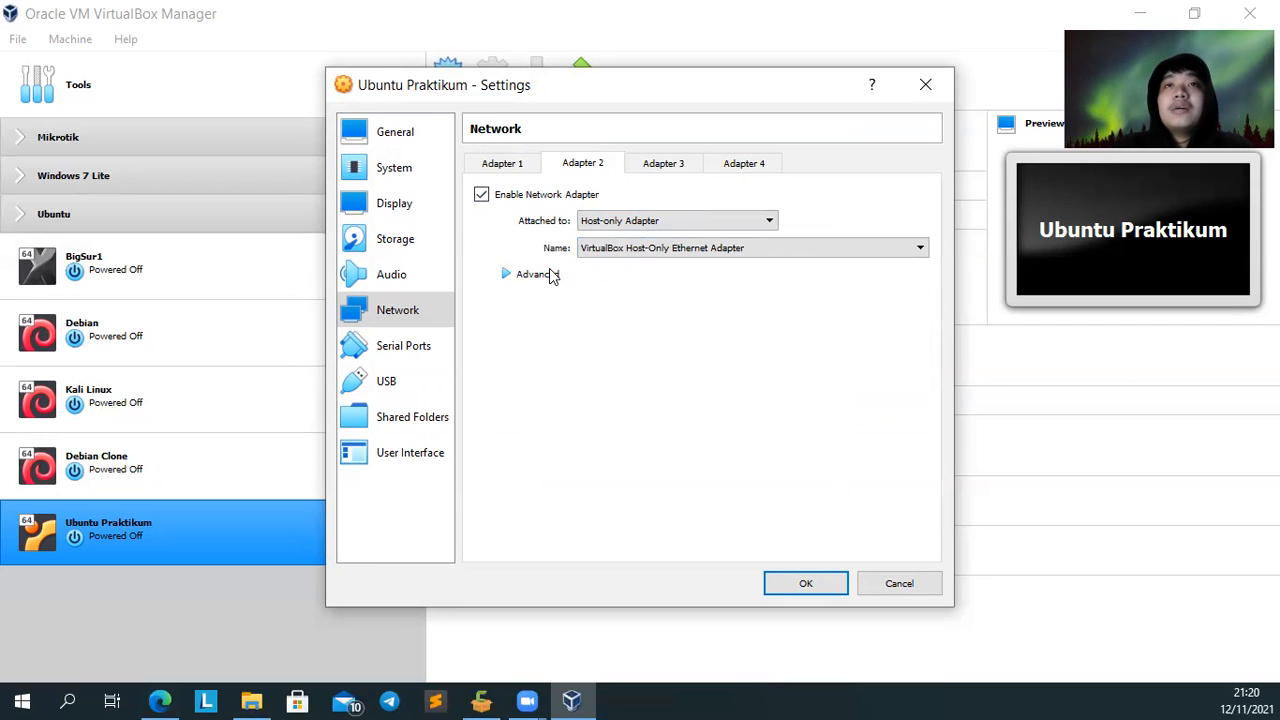
left_click(482, 199)
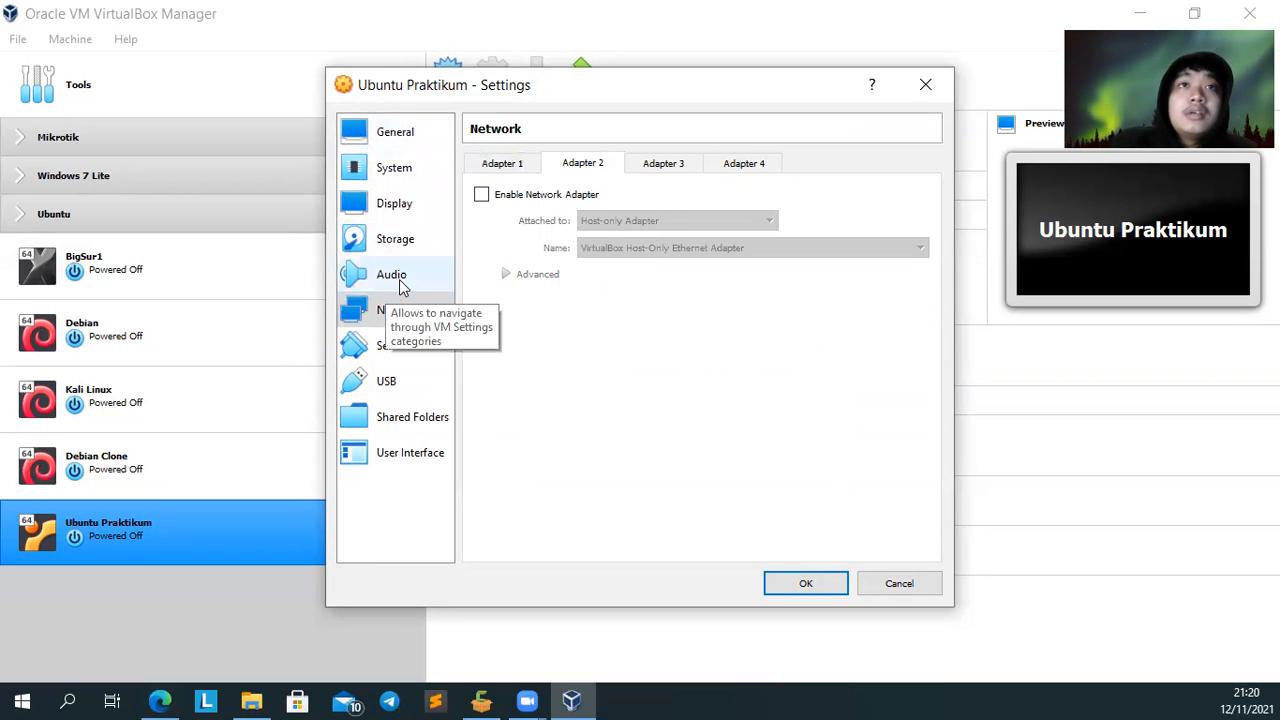
- In the system settings, try a processor count of 6 and set it back to 1
left_click(393, 167)
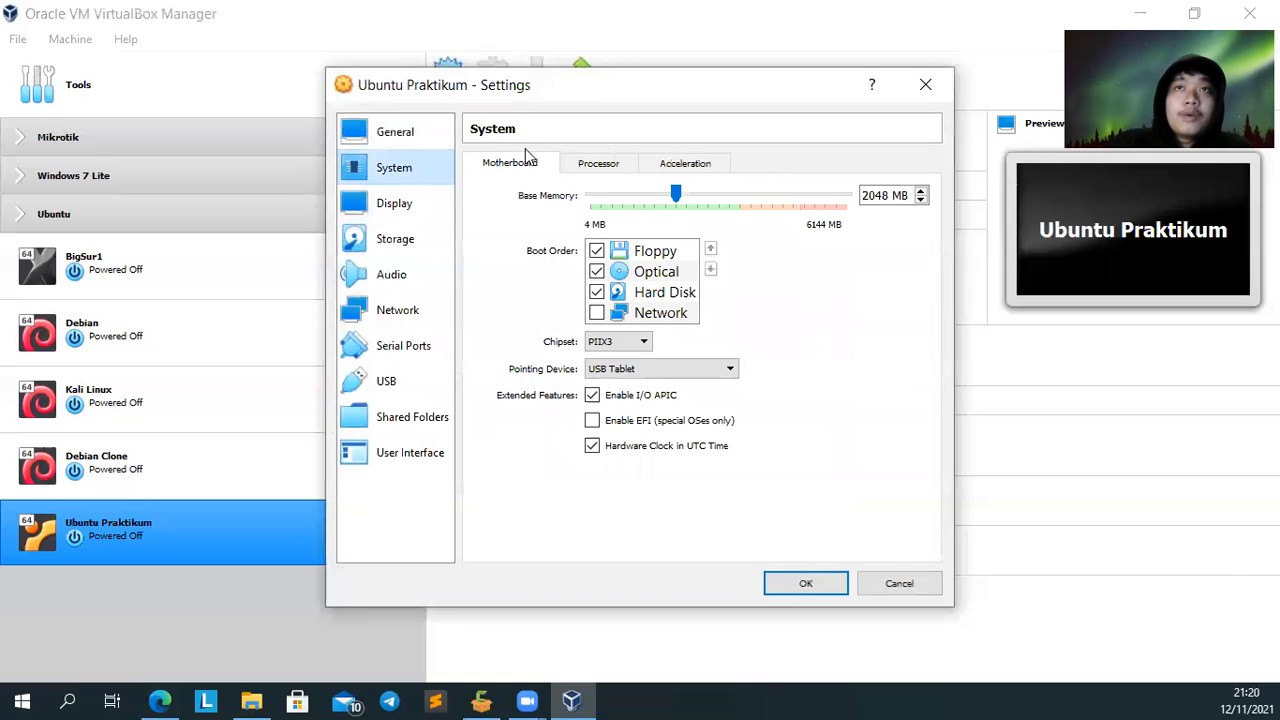
left_click(613, 170)
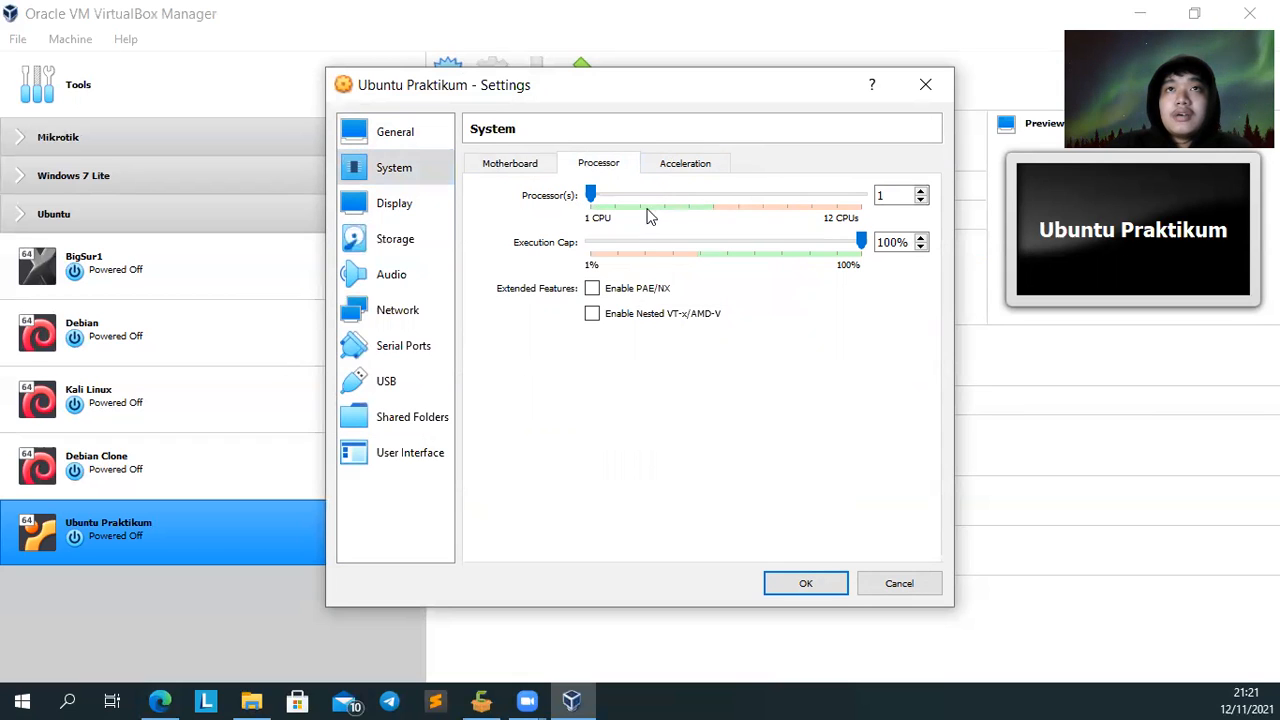
left_click_drag(591, 195, 688, 198)
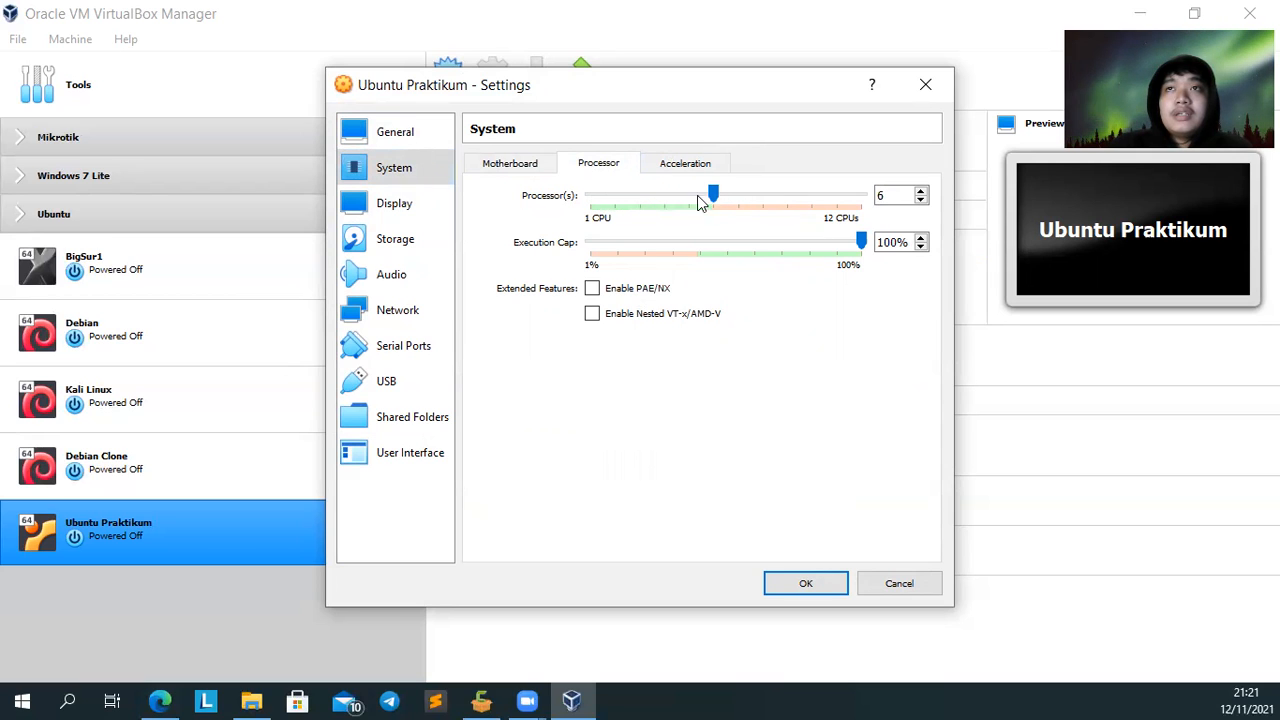
left_click(594, 195)
left_click_drag(686, 195, 591, 195)
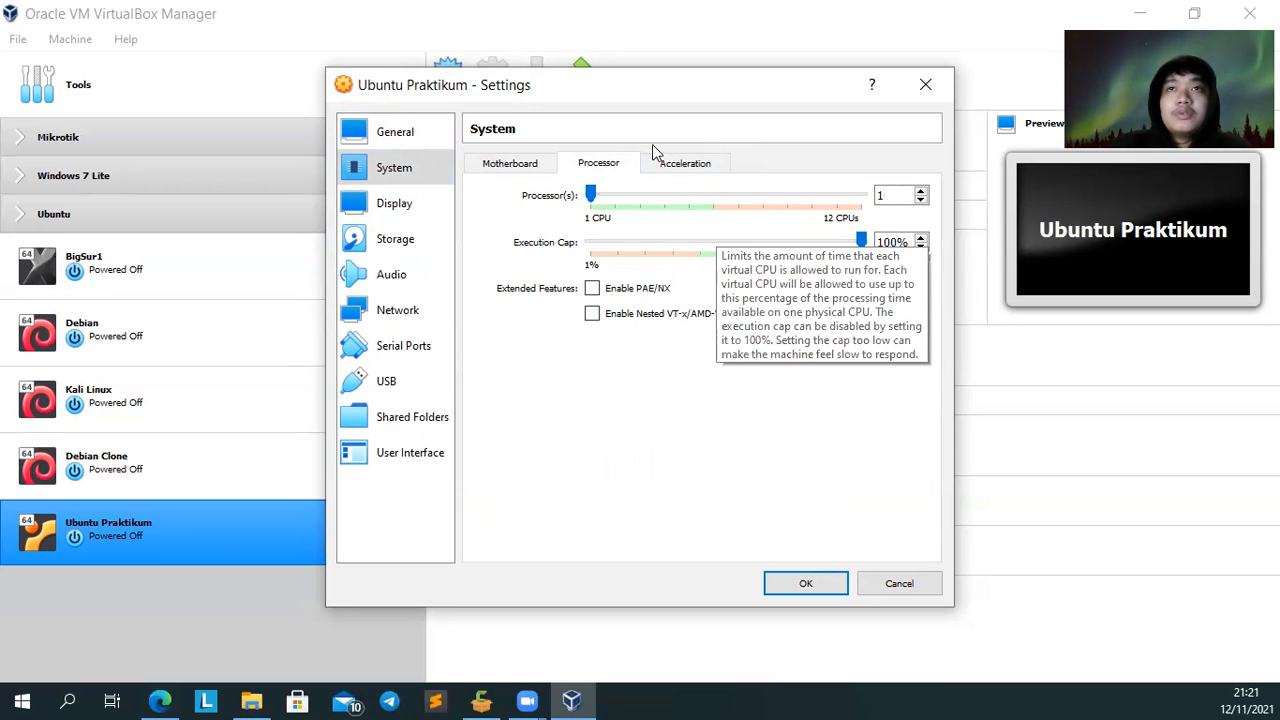
- Examine the acceleration settings, the motherboard's chipset and pointing device options, and the USB controller settings
left_click(686, 165)
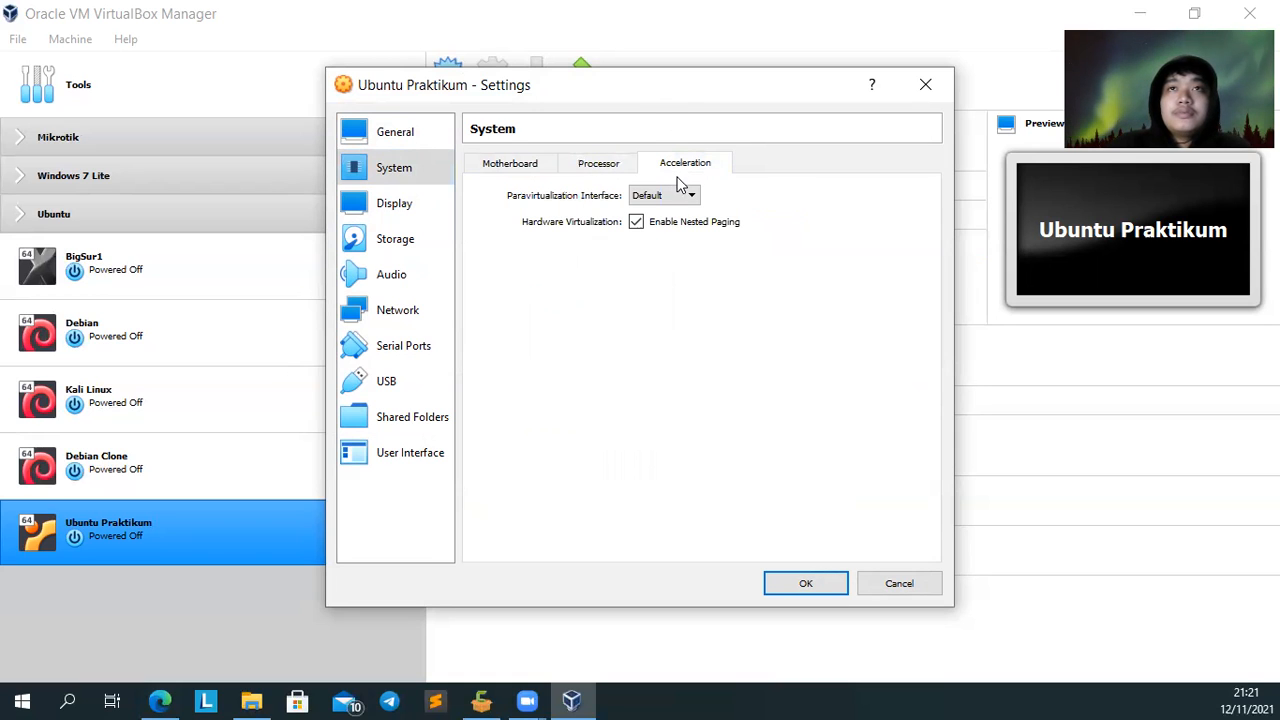
left_click(532, 164)
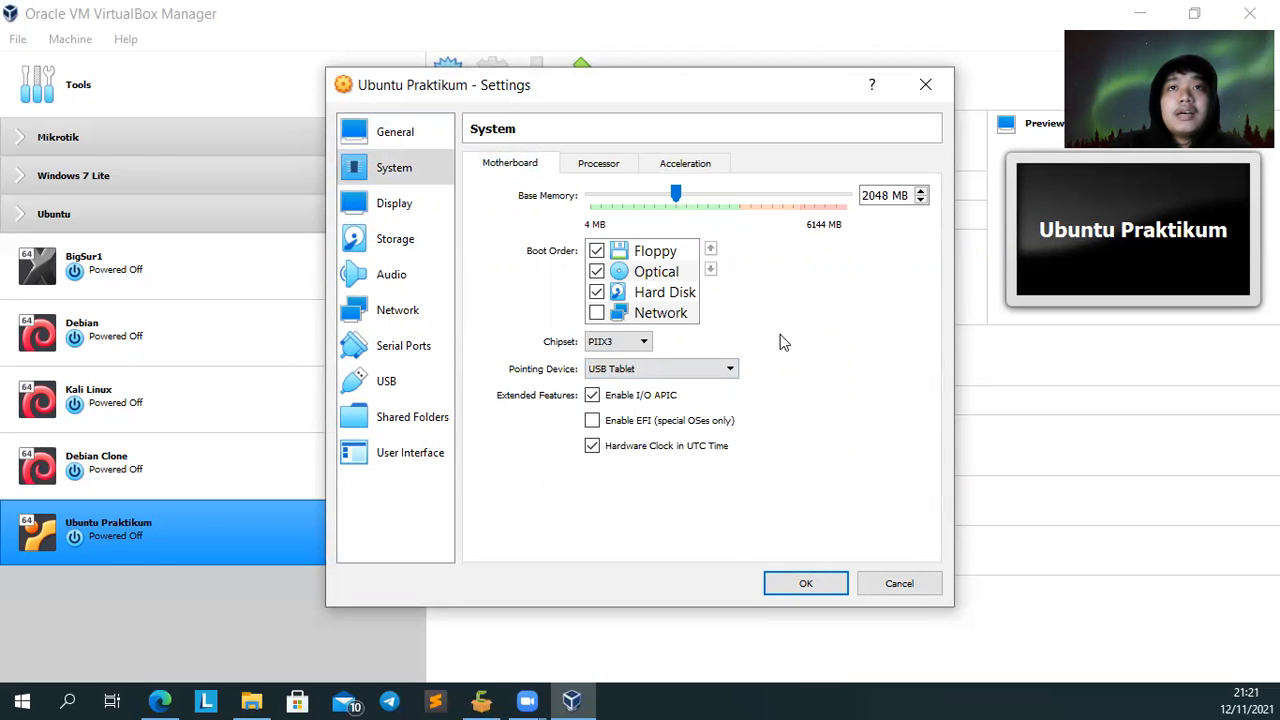
left_click(619, 343)
left_click(620, 343)
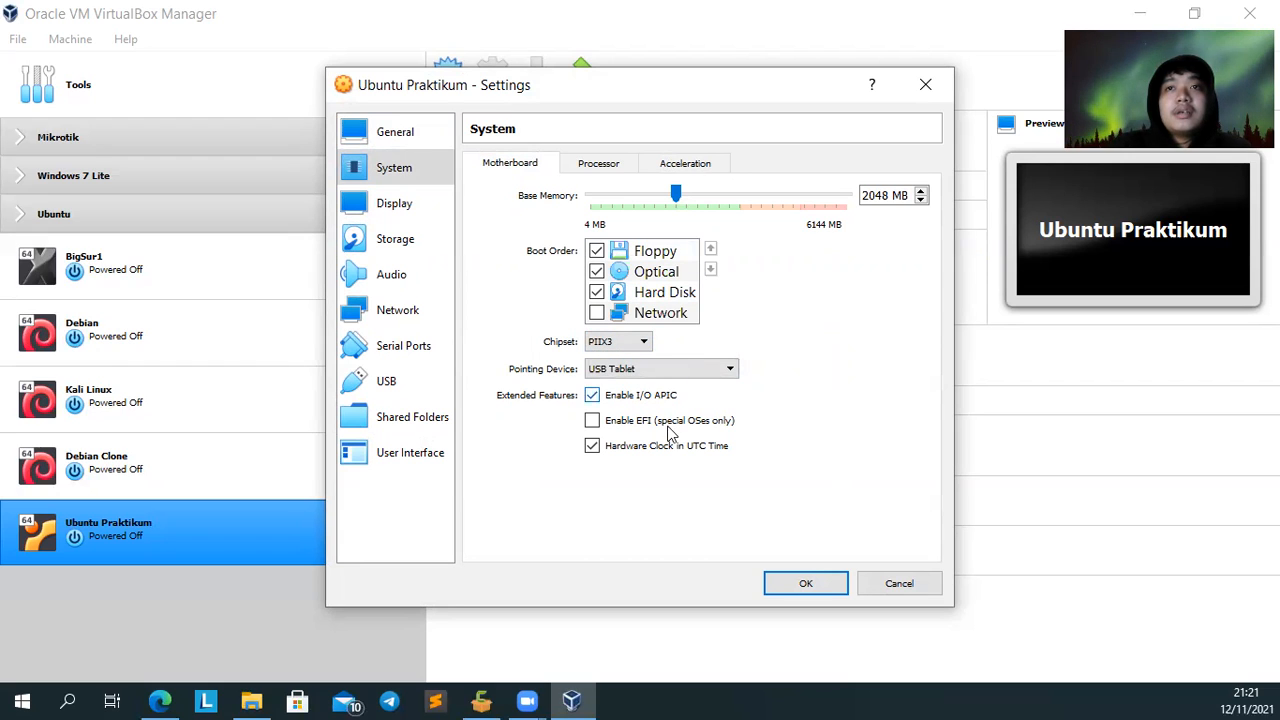
left_click(615, 369)
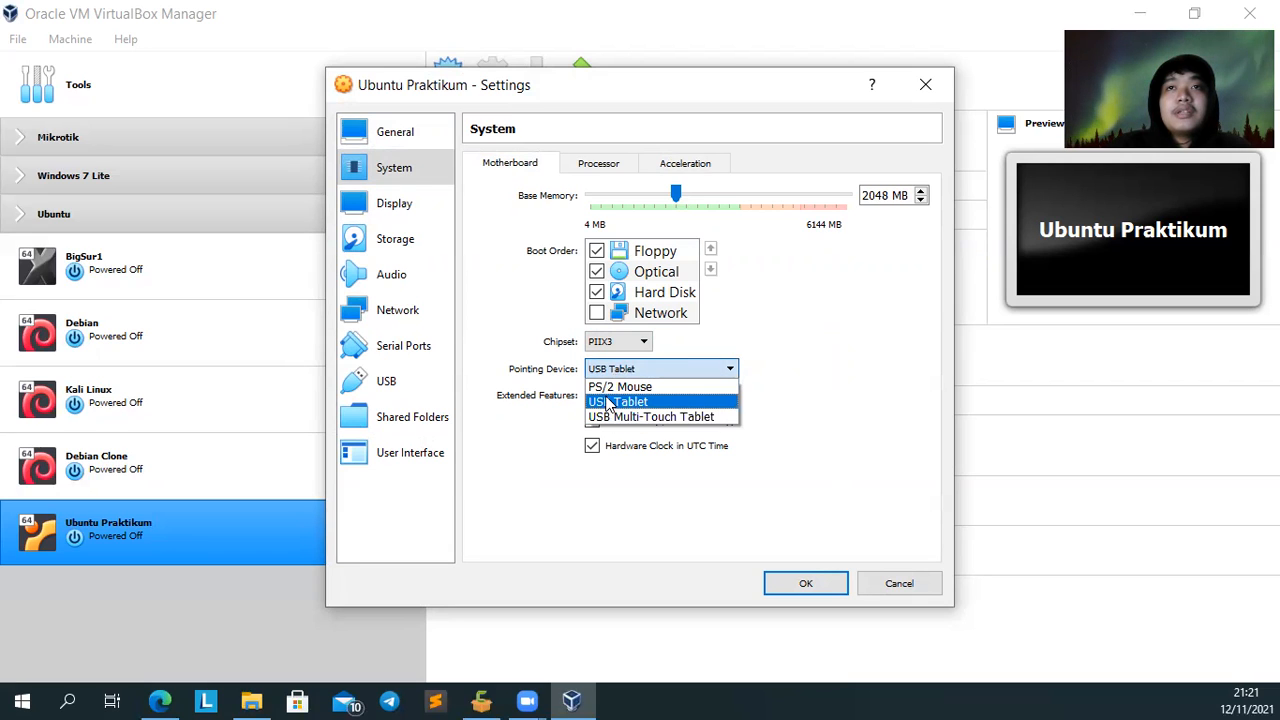
left_click(812, 338)
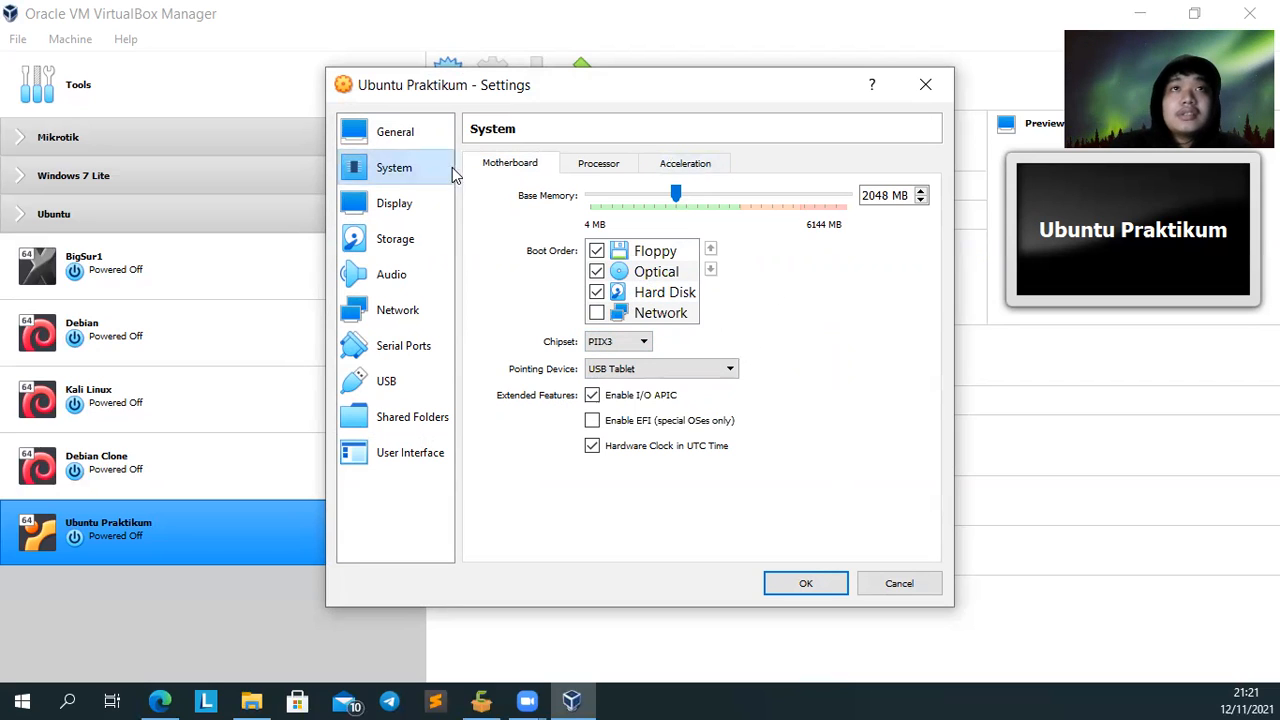
left_click(401, 383)
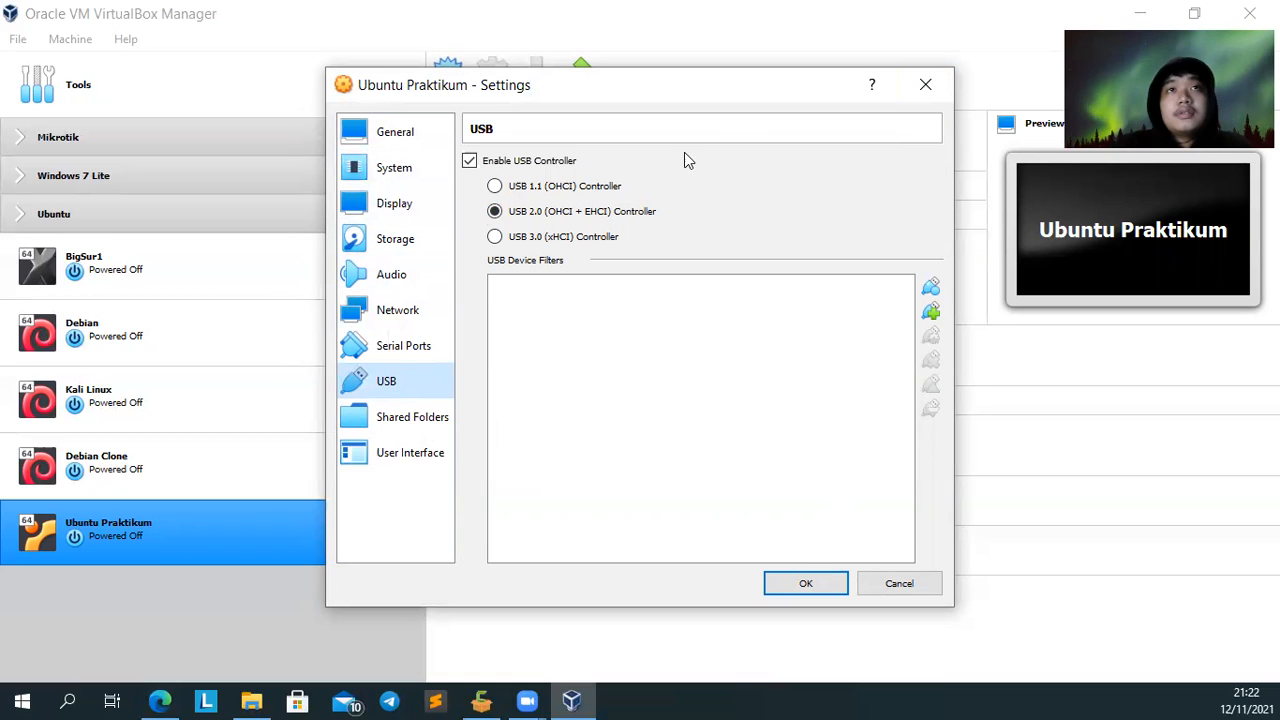
- Check the display's video memory, keep VMSVGA as the graphics controller, and save the machine settings
left_click(346, 214)
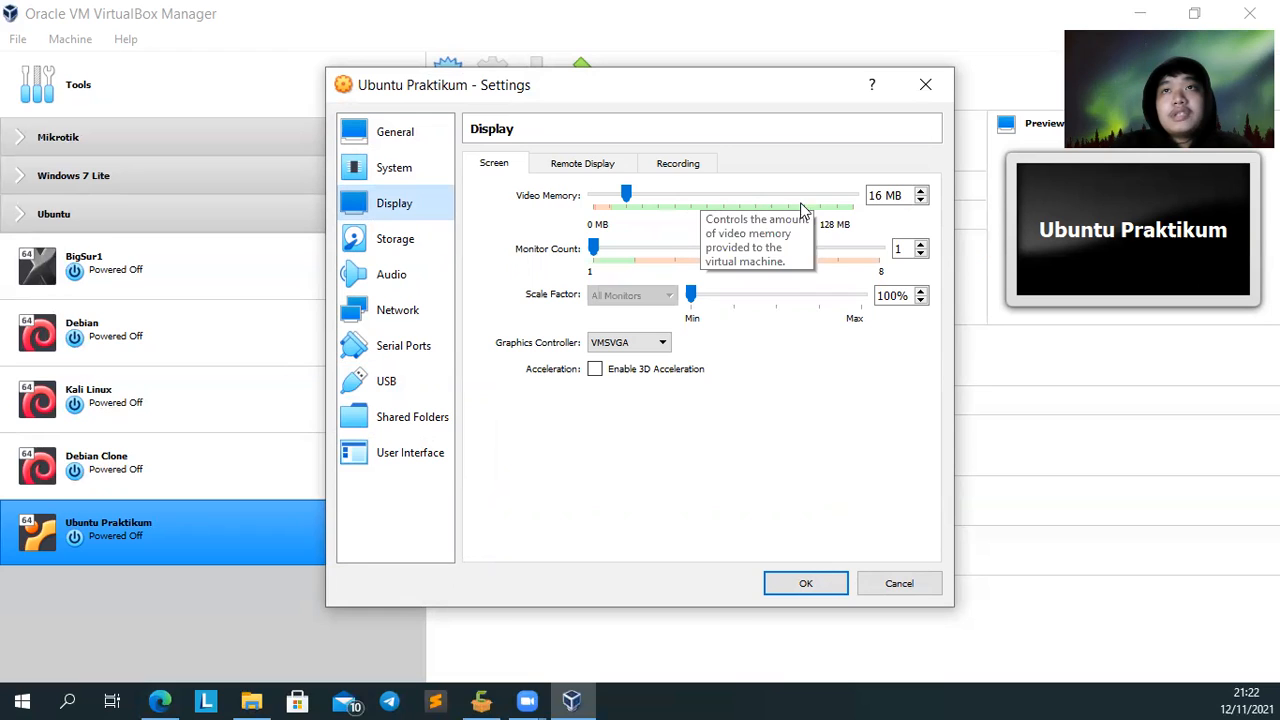
triple_click(879, 194)
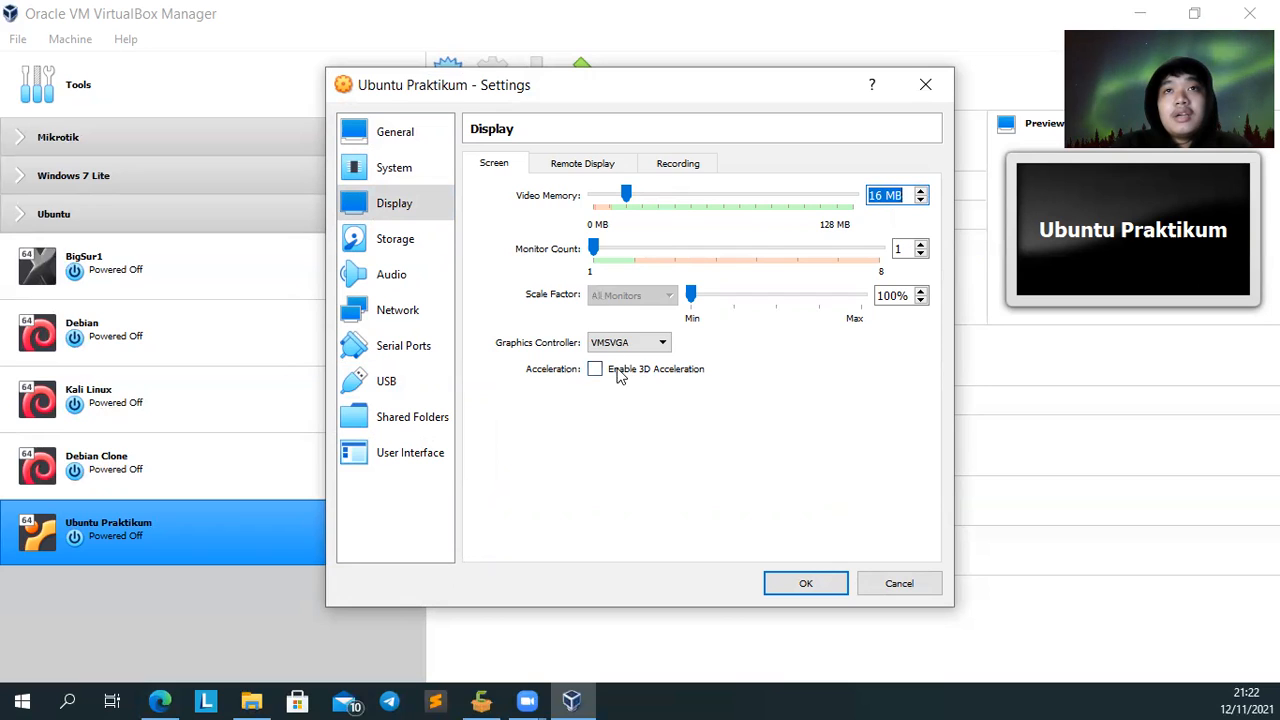
left_click(620, 343)
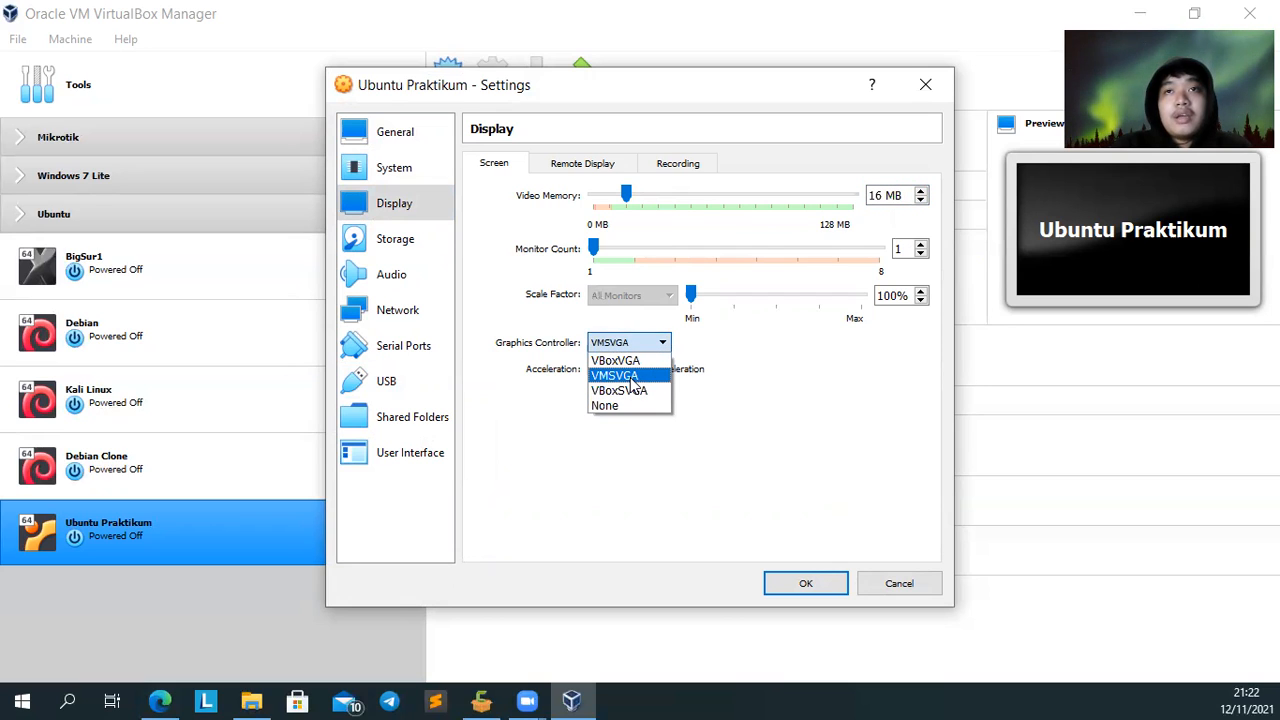
left_click(631, 376)
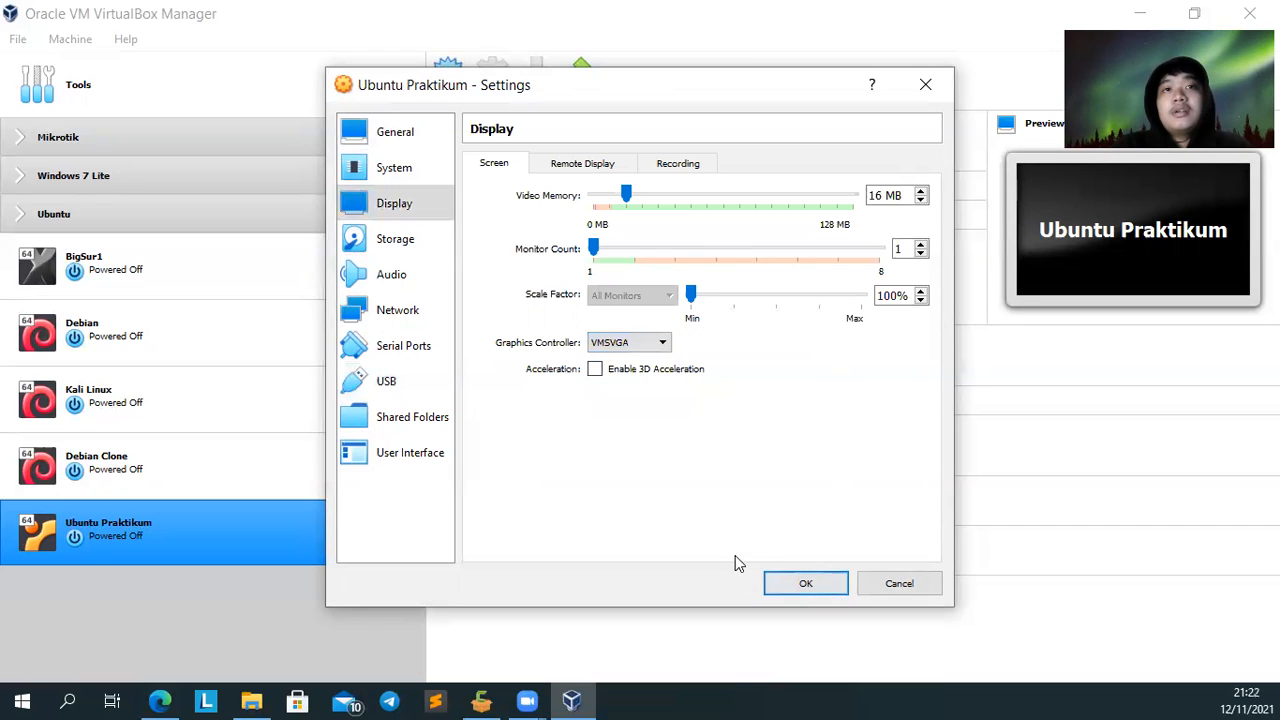
left_click(783, 591)
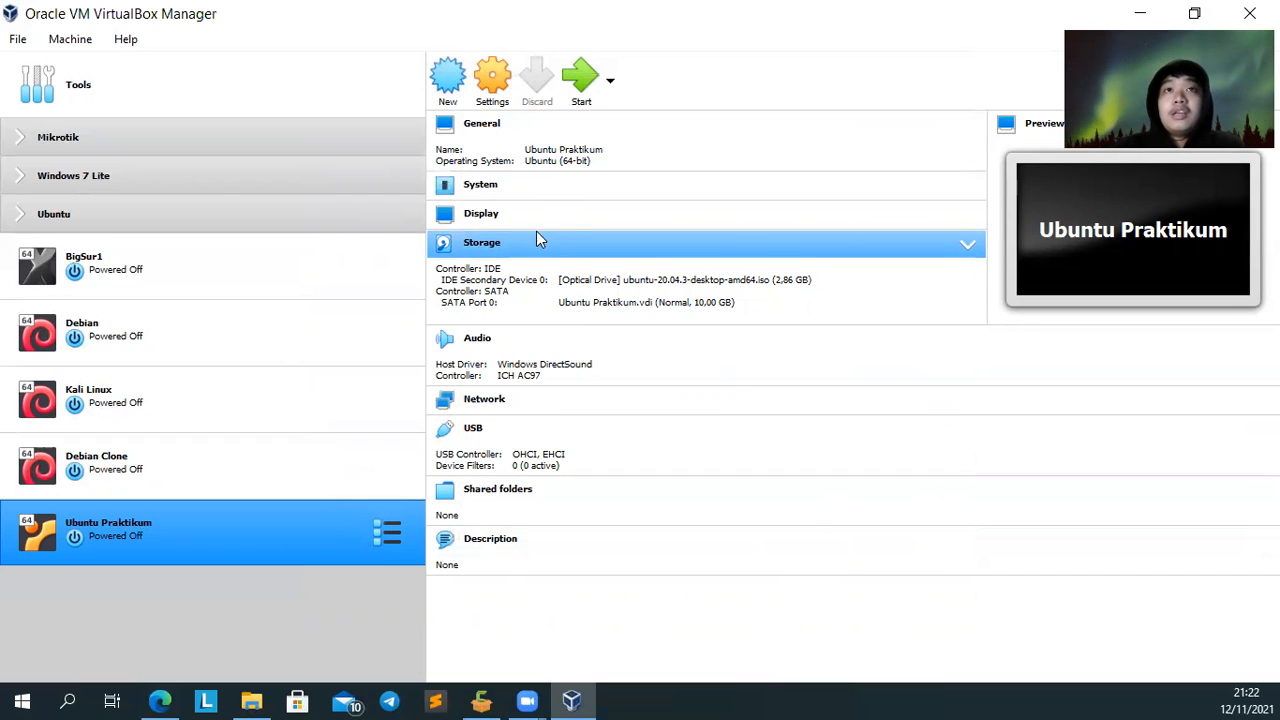
- Start the Ubuntu Praktikum virtual machine and dismiss the keyboard capture and mouse pointer integration notices
left_click(569, 66)
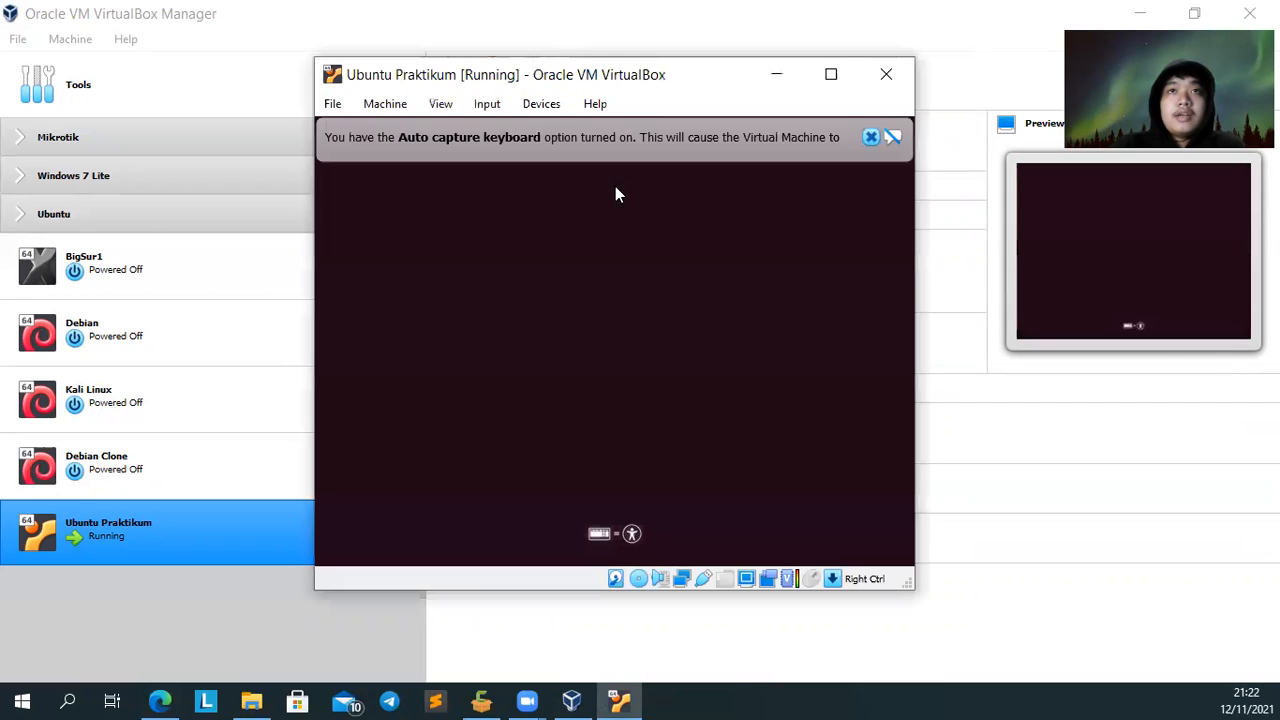
left_click(886, 134)
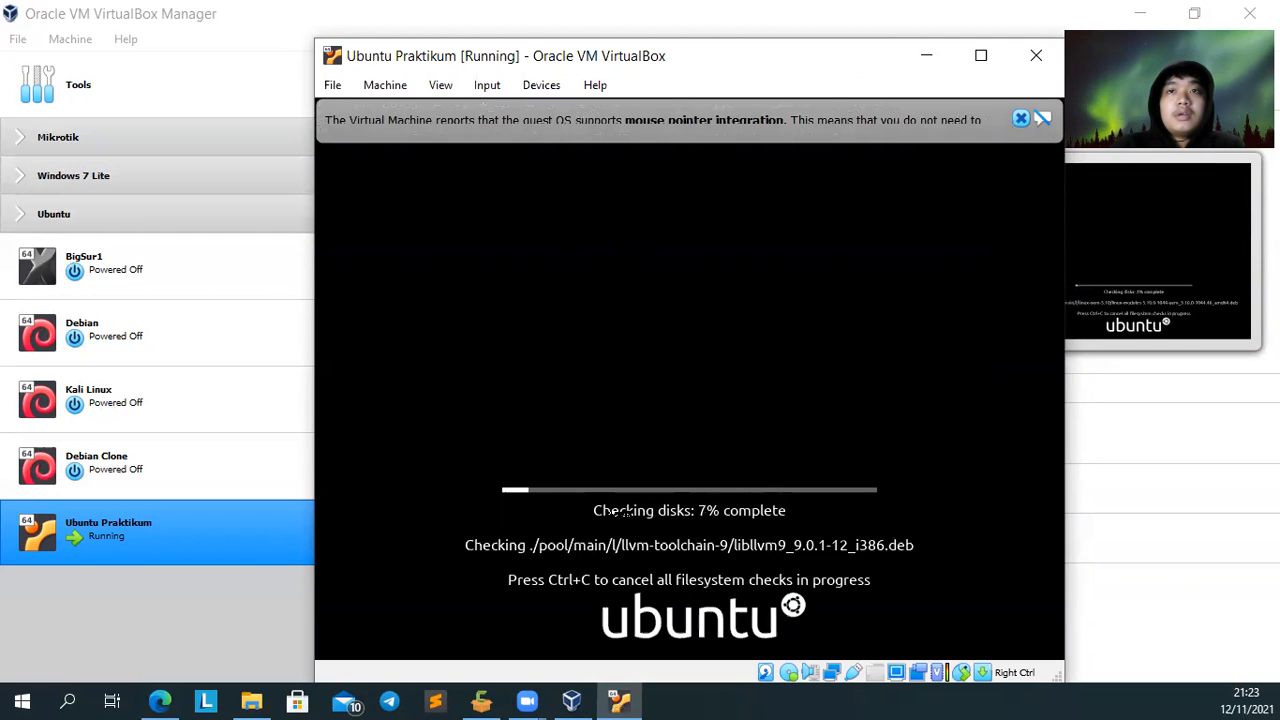
left_click_drag(563, 47, 491, 10)
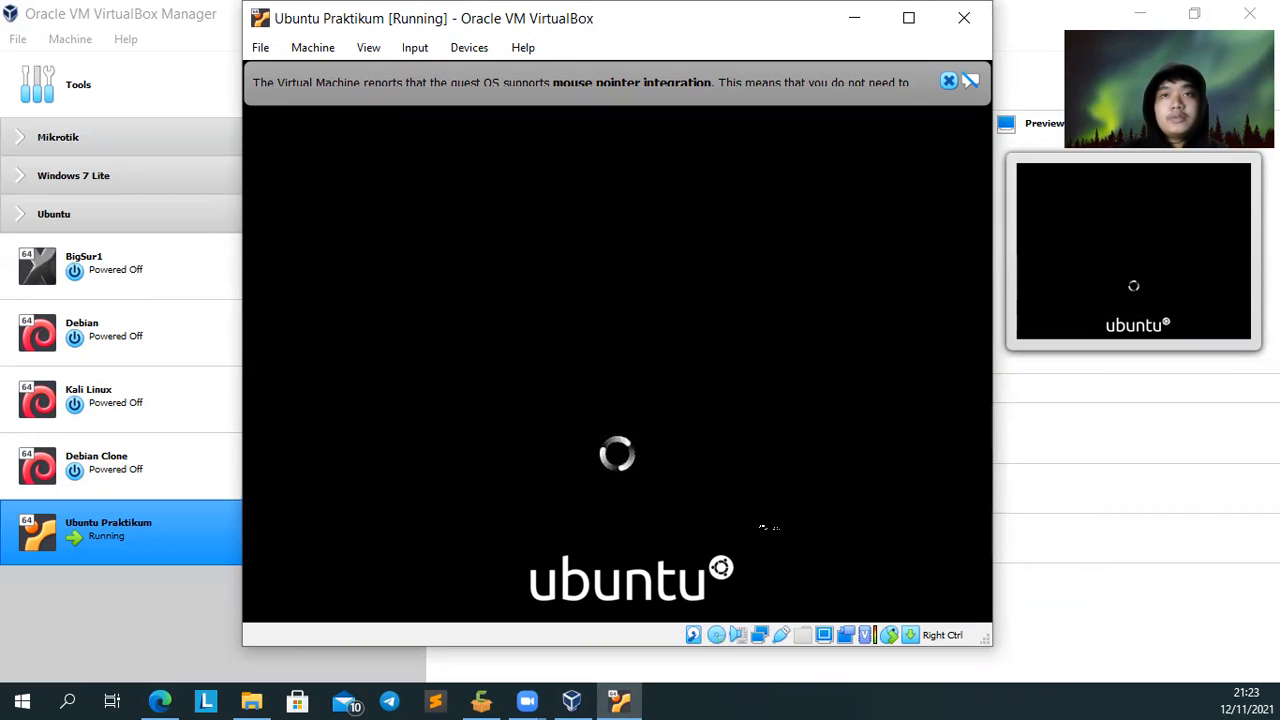
left_click(949, 81)
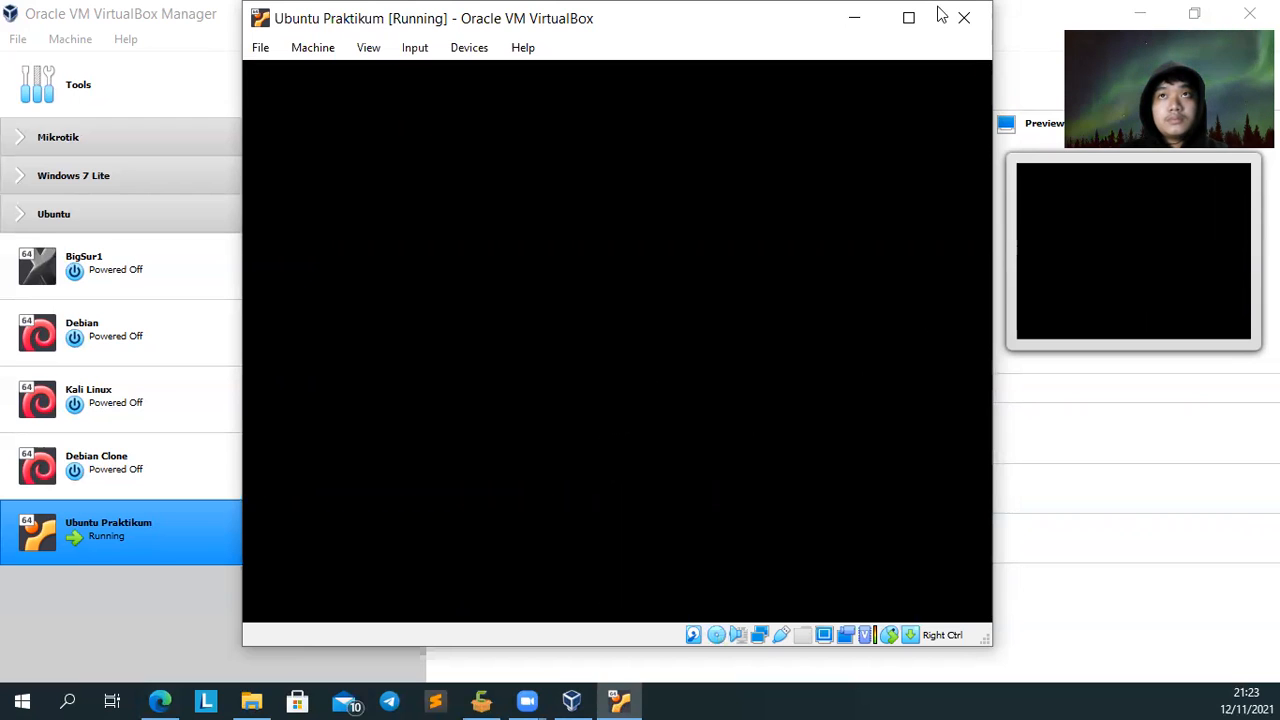
left_click(1039, 25)
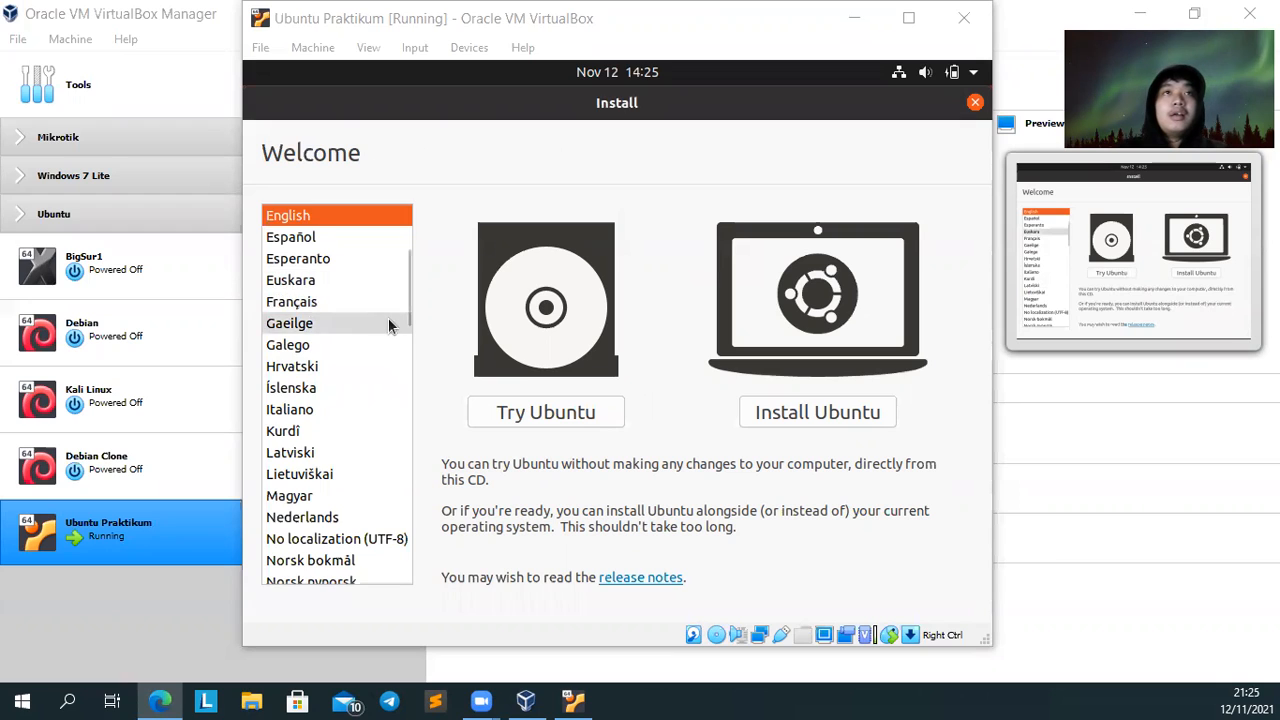
- Select English as the installer language and choose to install Ubuntu
scroll(360, 330, "down", 1)
scroll(330, 370, "up", 5)
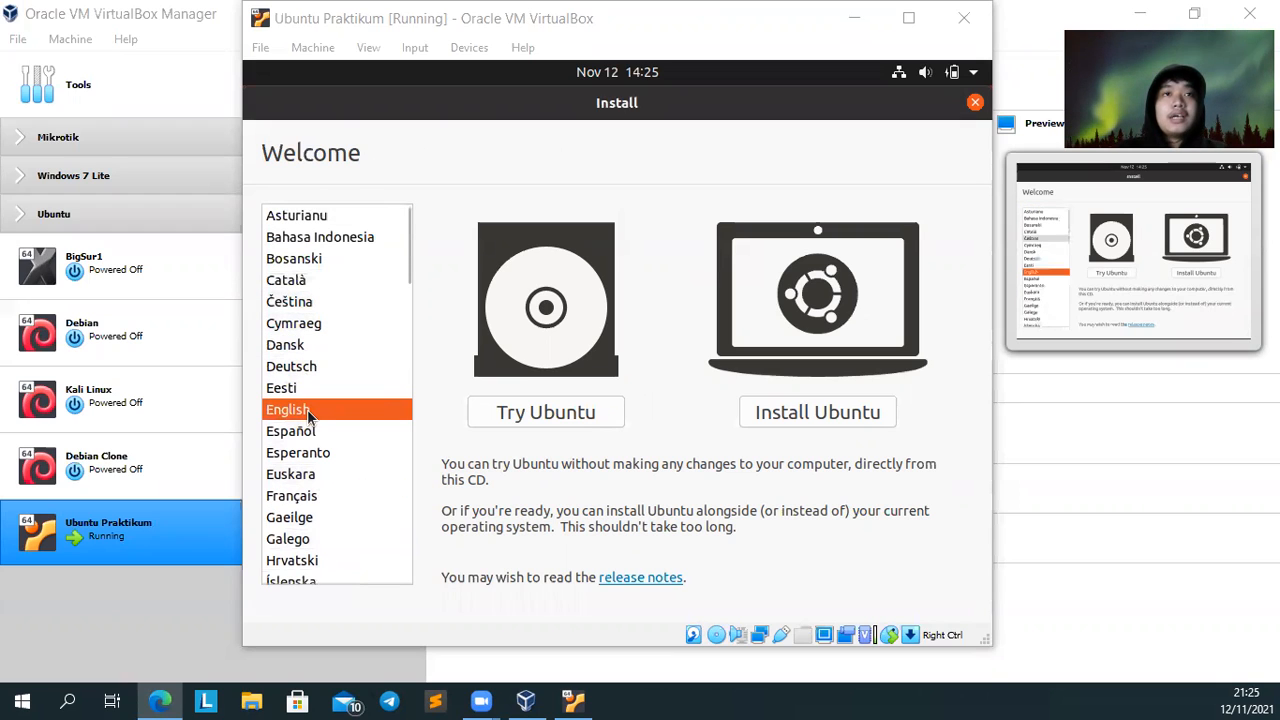
left_click(307, 409)
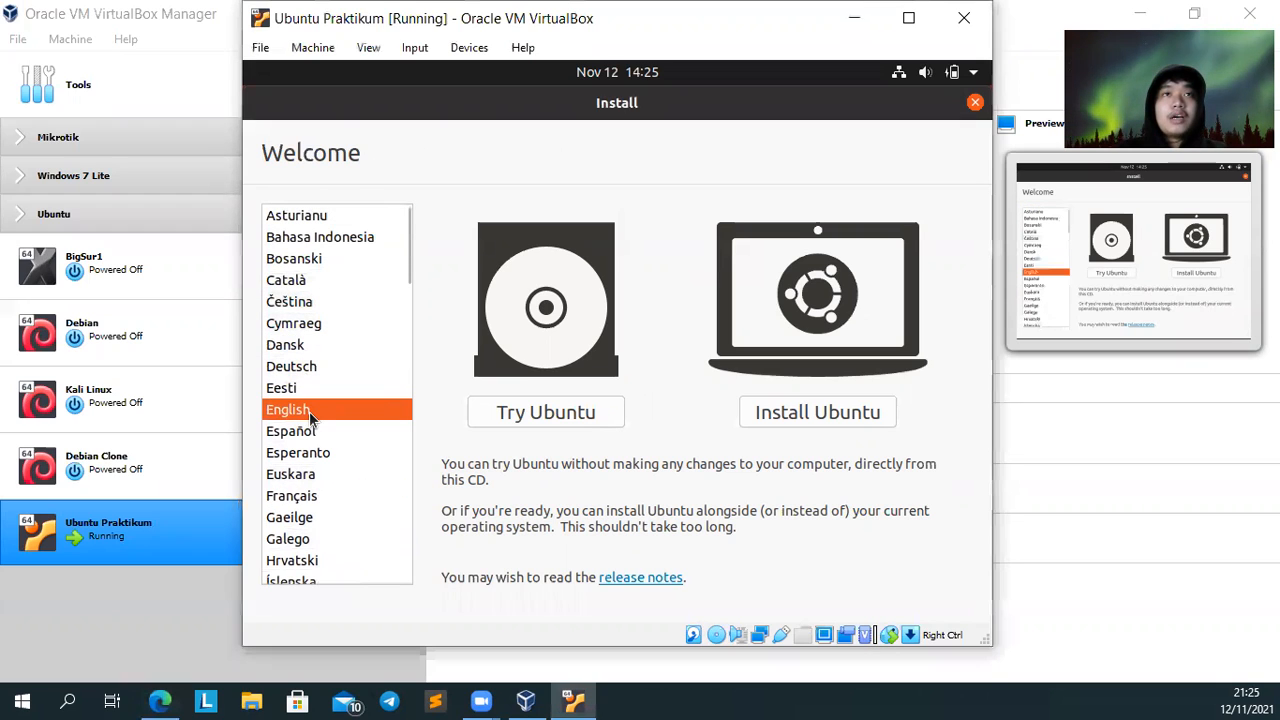
left_click(793, 414)
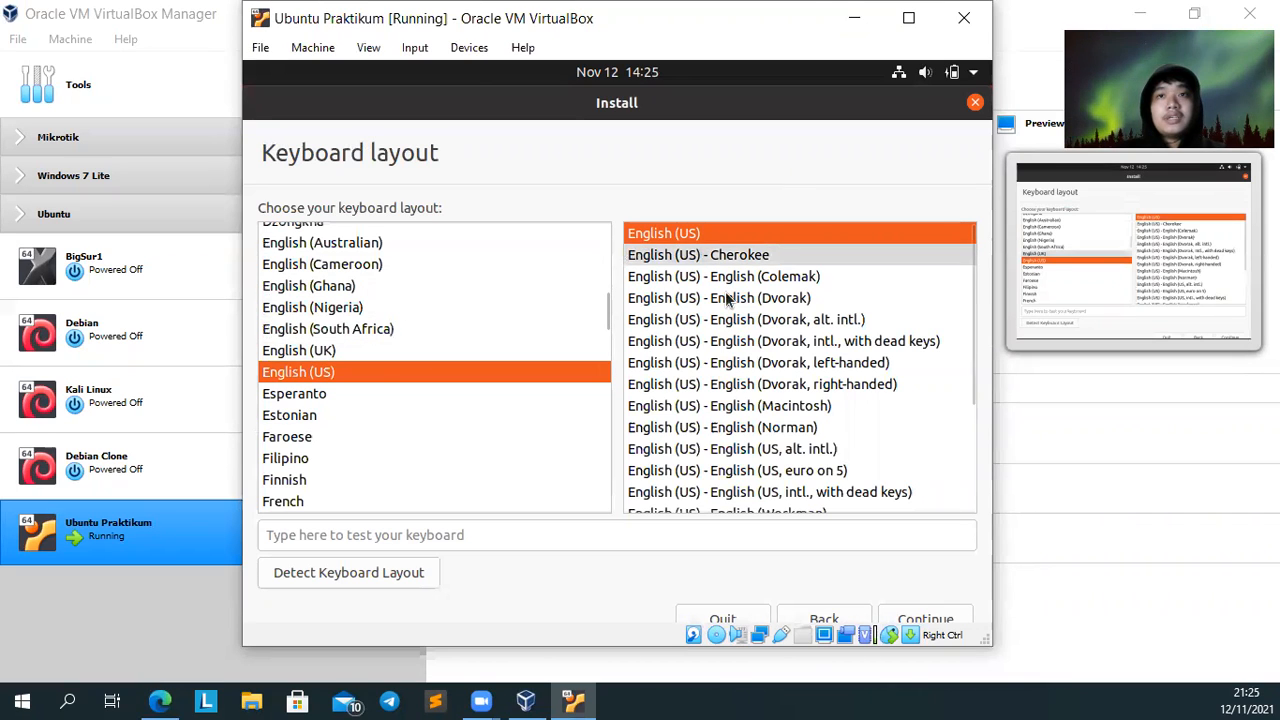
- Accept the English (US) keyboard layout and choose the minimal installation after comparing it with the normal one
left_click(924, 620)
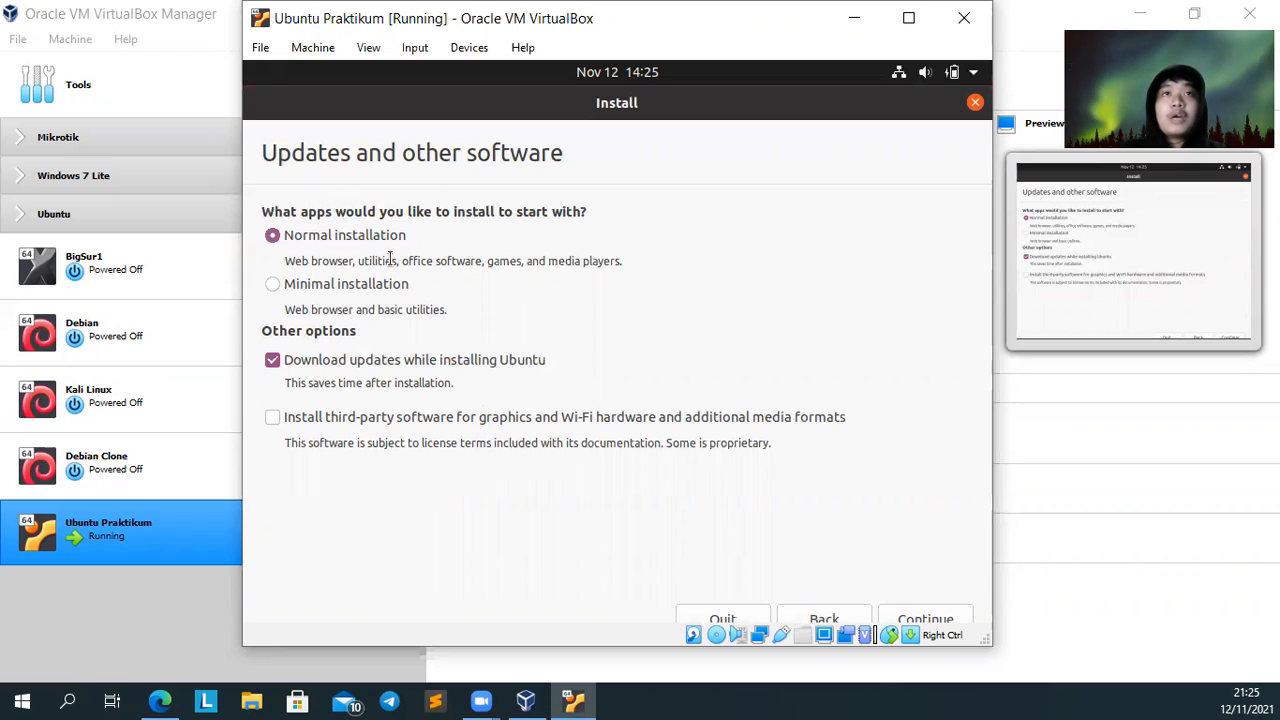
left_click_drag(289, 261, 629, 256)
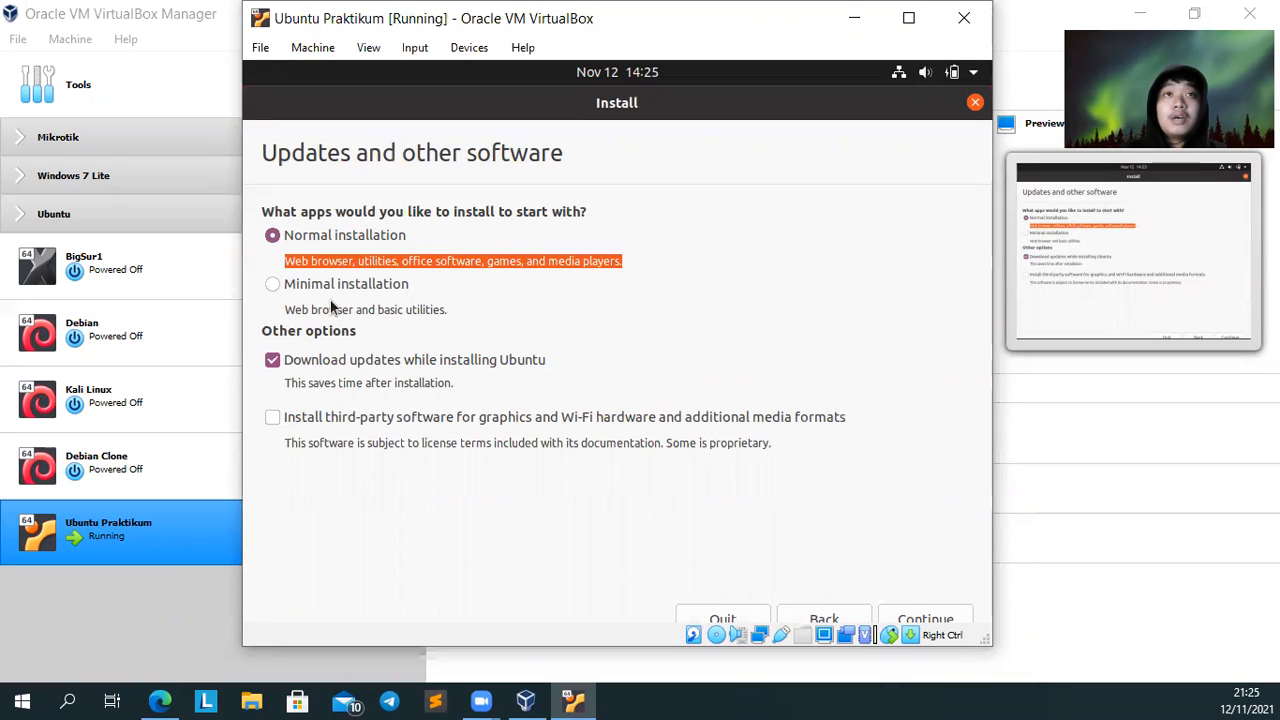
left_click(273, 284)
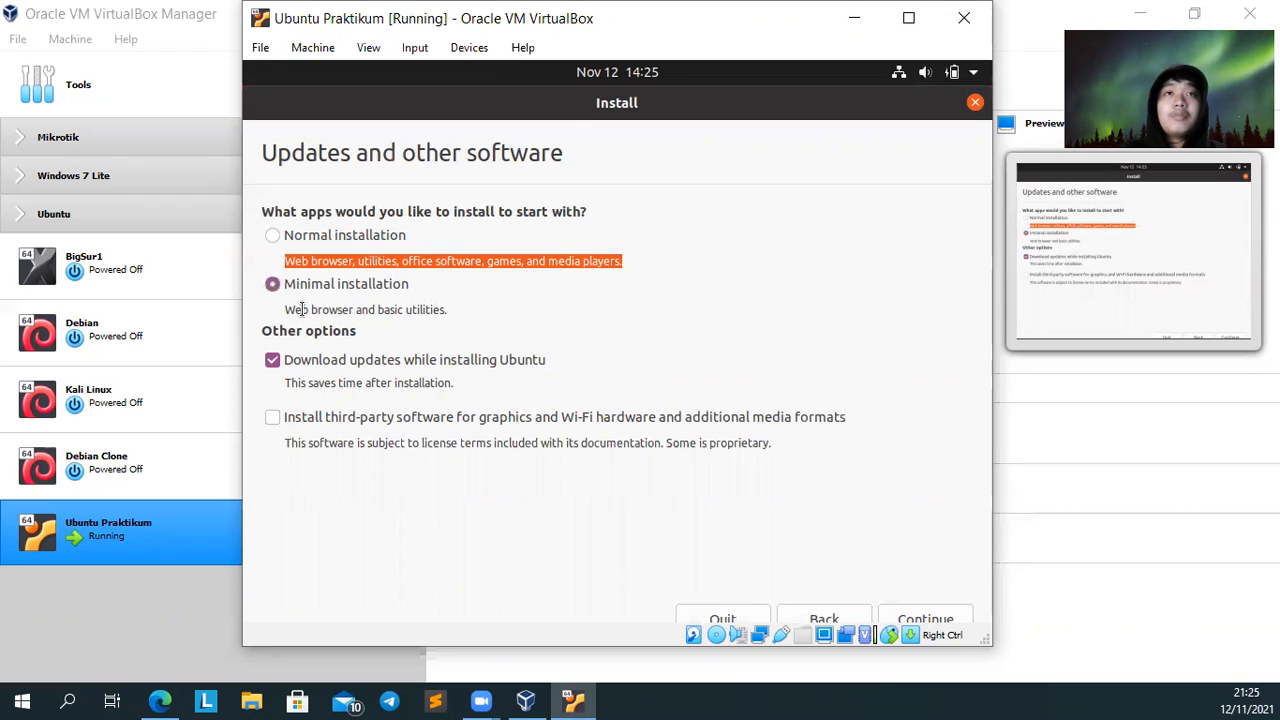
left_click_drag(301, 310, 444, 310)
double_click(426, 310)
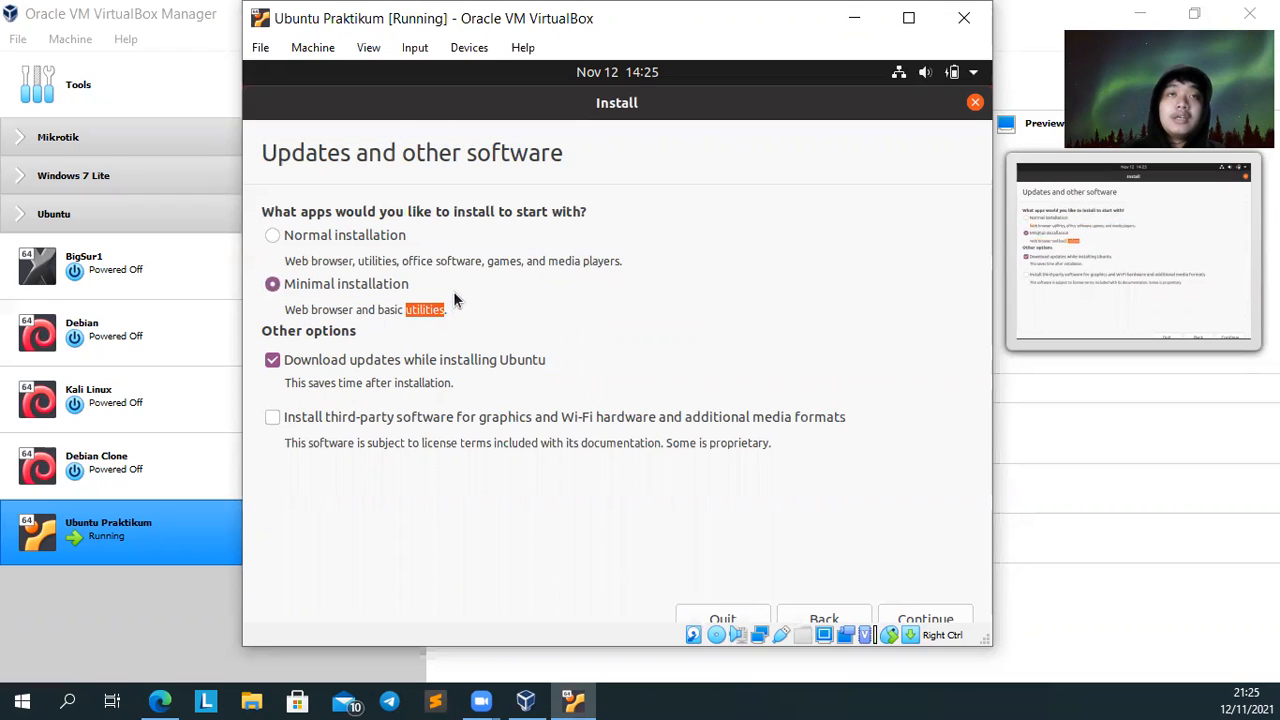
left_click(317, 240)
left_click(273, 284)
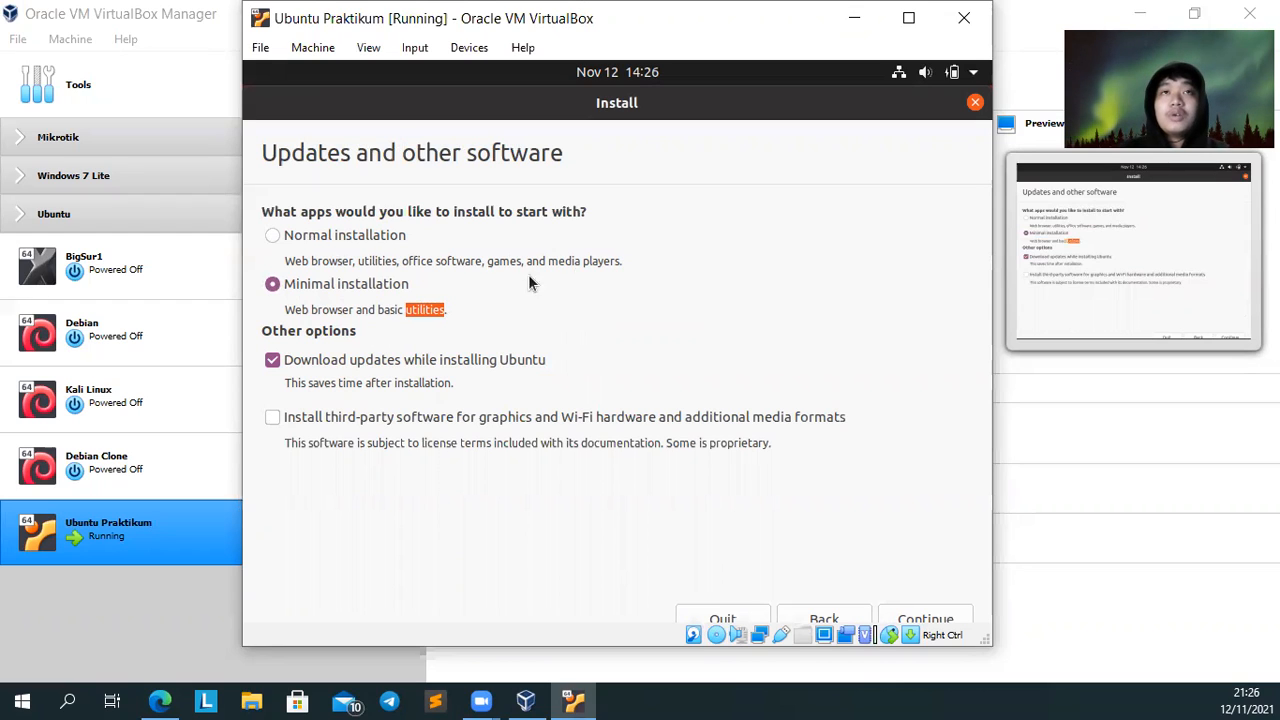
- Turn off downloading updates while installing Ubuntu, leave third-party software unselected, and continue to the installation type
left_click_drag(341, 261, 620, 262)
left_click(442, 262)
left_click_drag(447, 310, 291, 313)
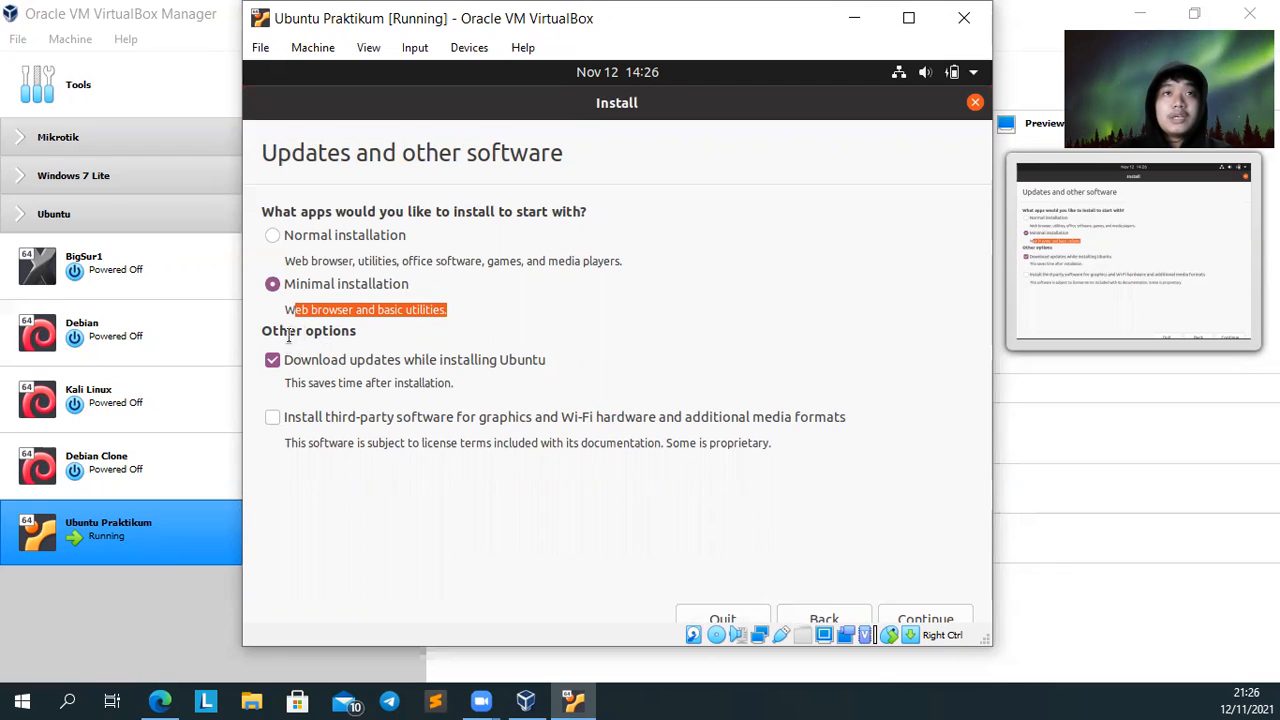
triple_click(303, 331)
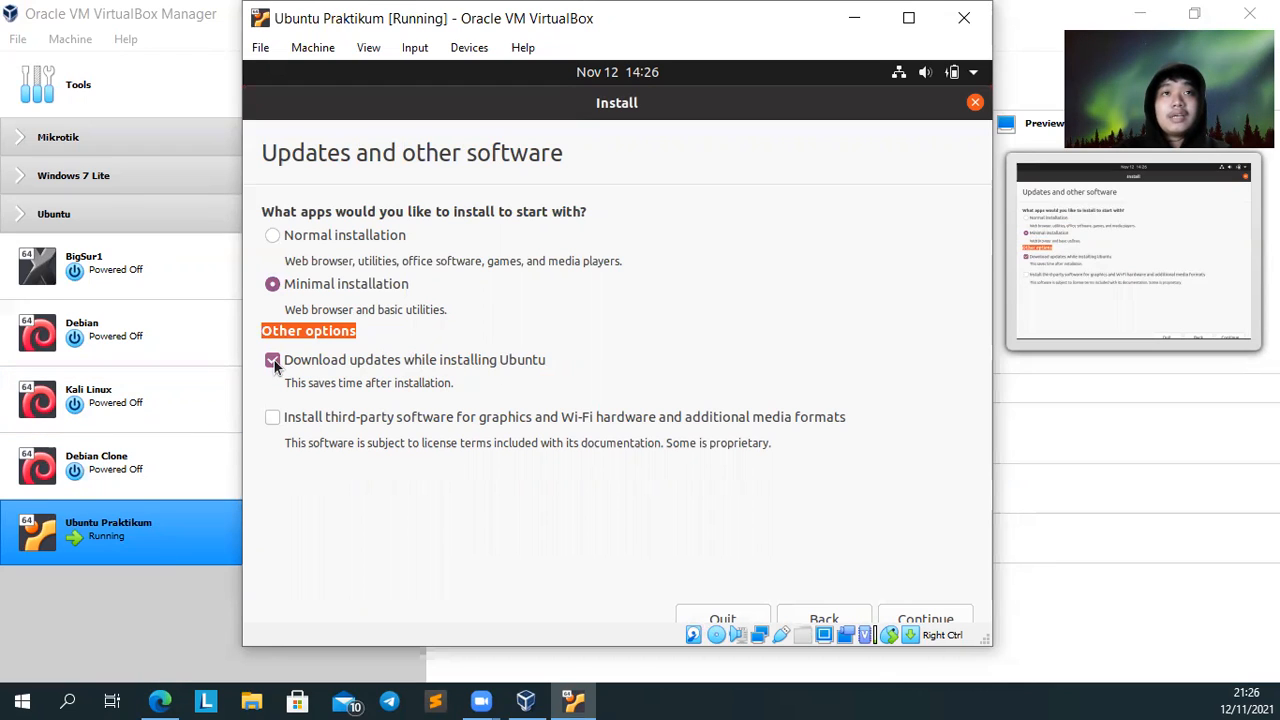
left_click_drag(303, 389, 461, 387)
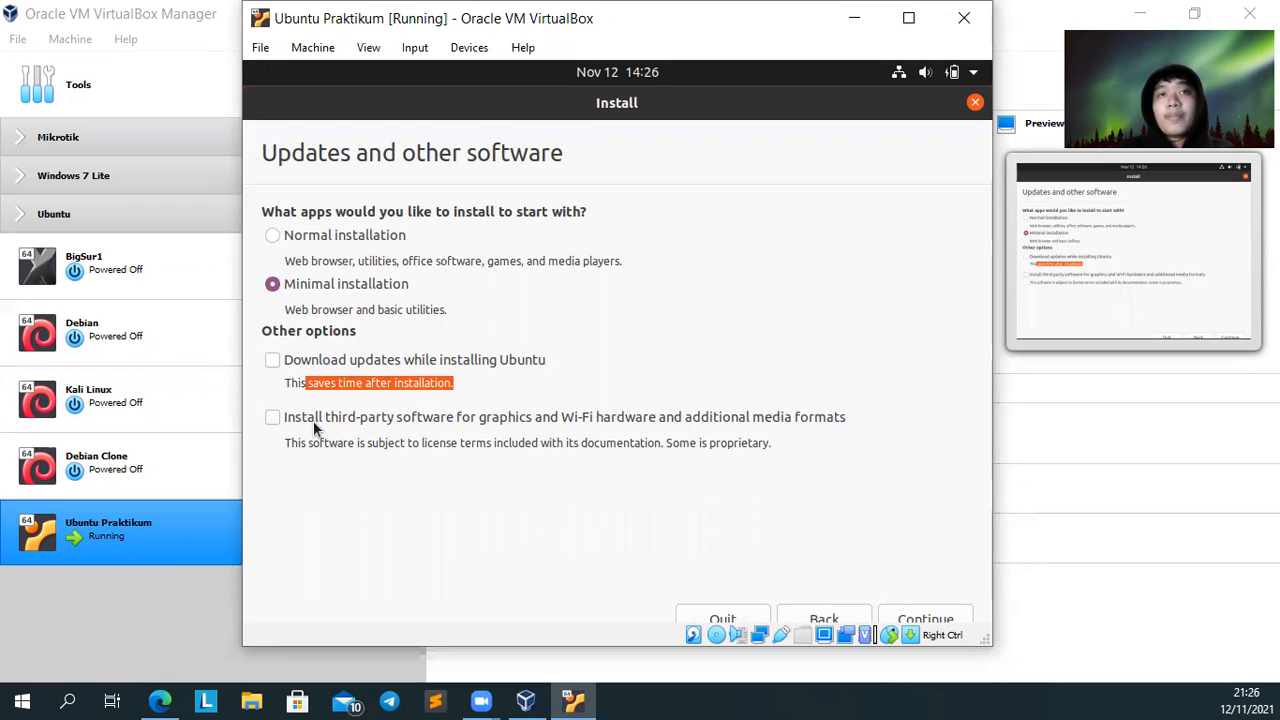
left_click_drag(310, 443, 768, 447)
left_click(350, 445)
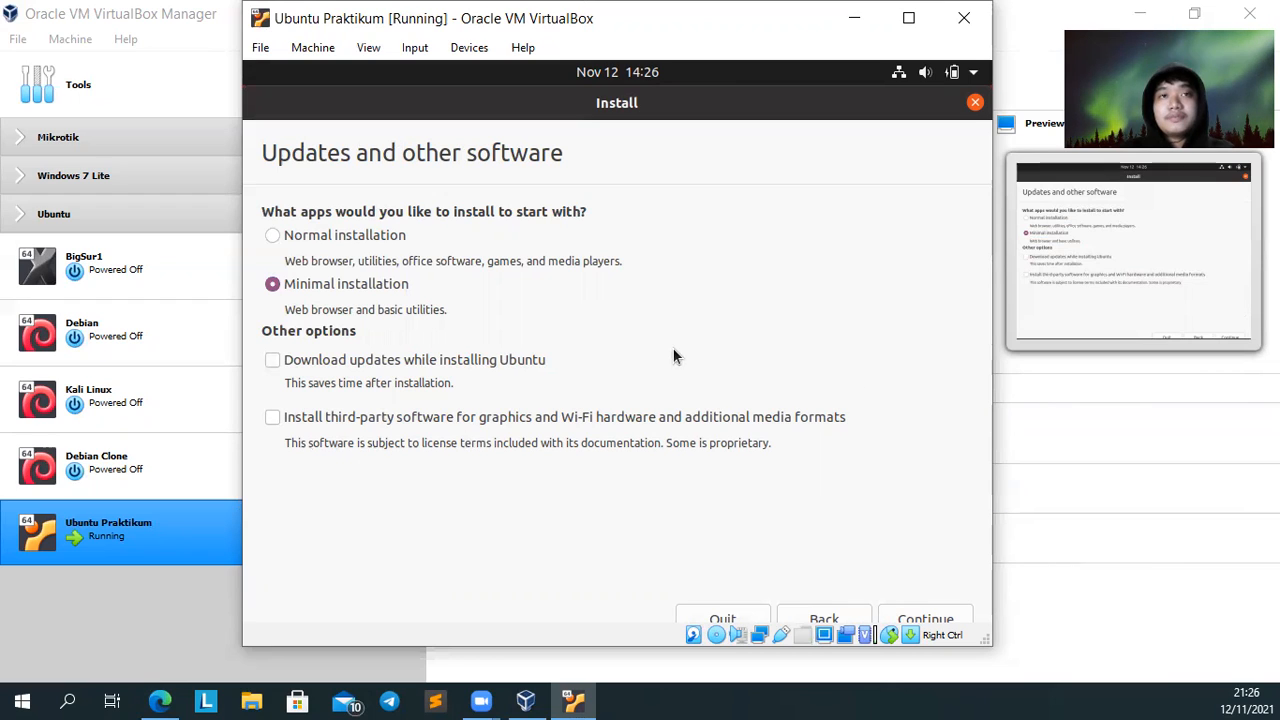
left_click_drag(680, 443, 337, 443)
left_click(940, 618)
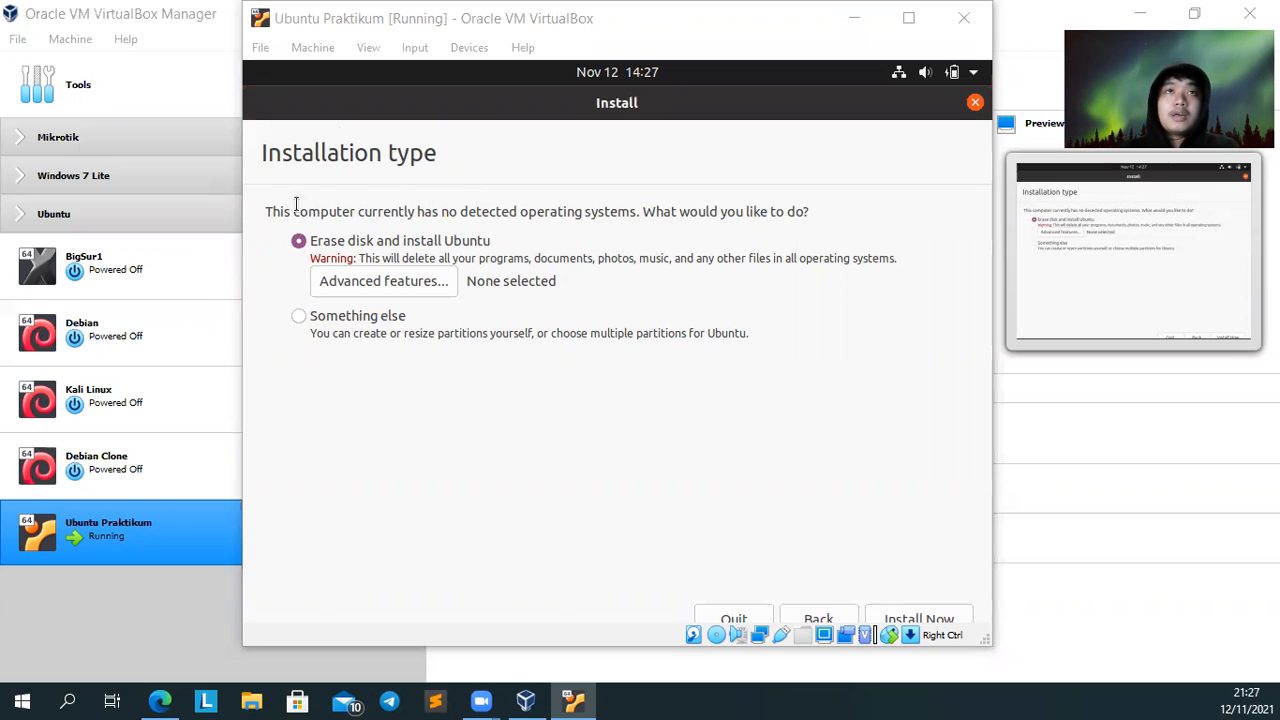
- Compare the two installation types and try to install with Erase disk and install Ubuntu
left_click(445, 236)
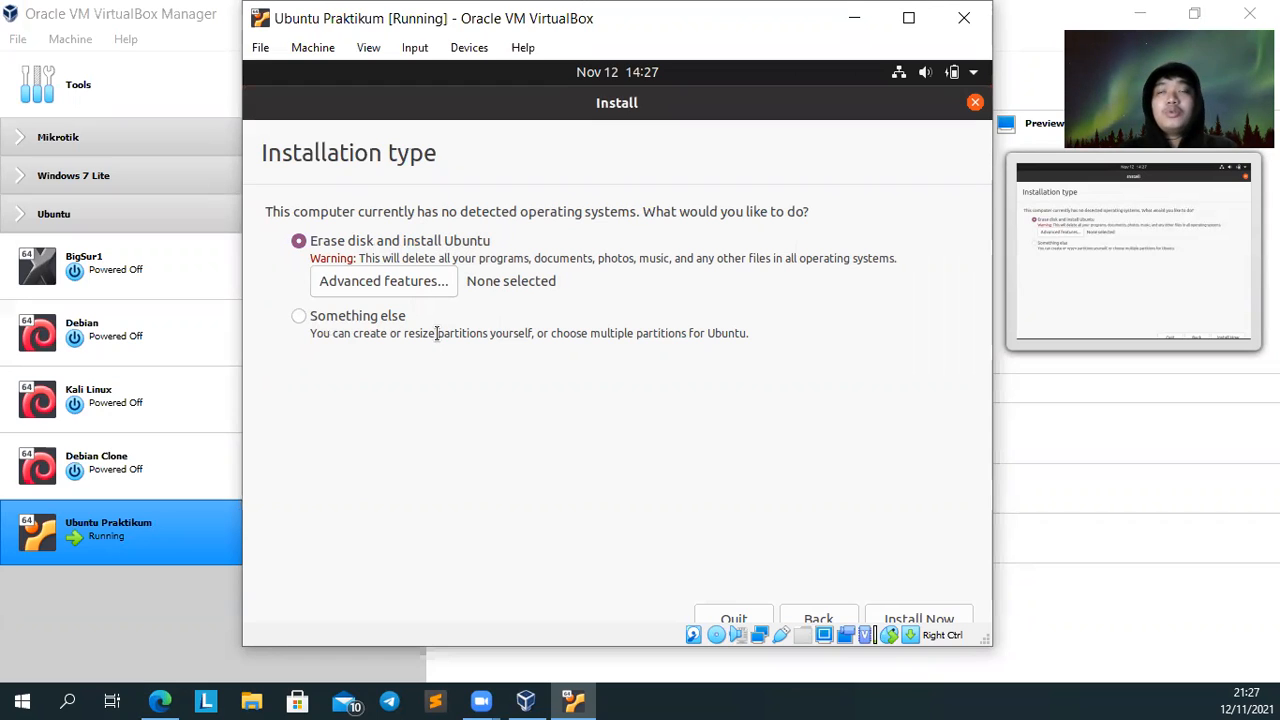
left_click_drag(420, 334, 728, 335)
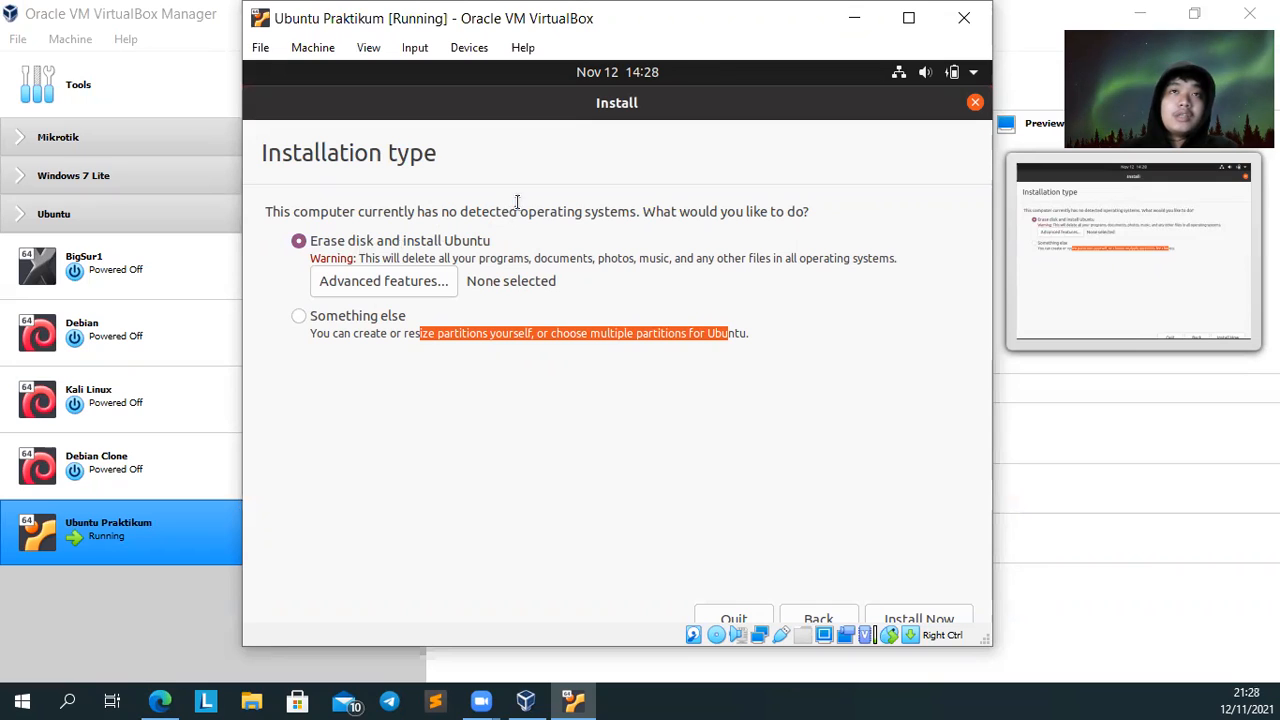
left_click_drag(750, 333, 444, 340)
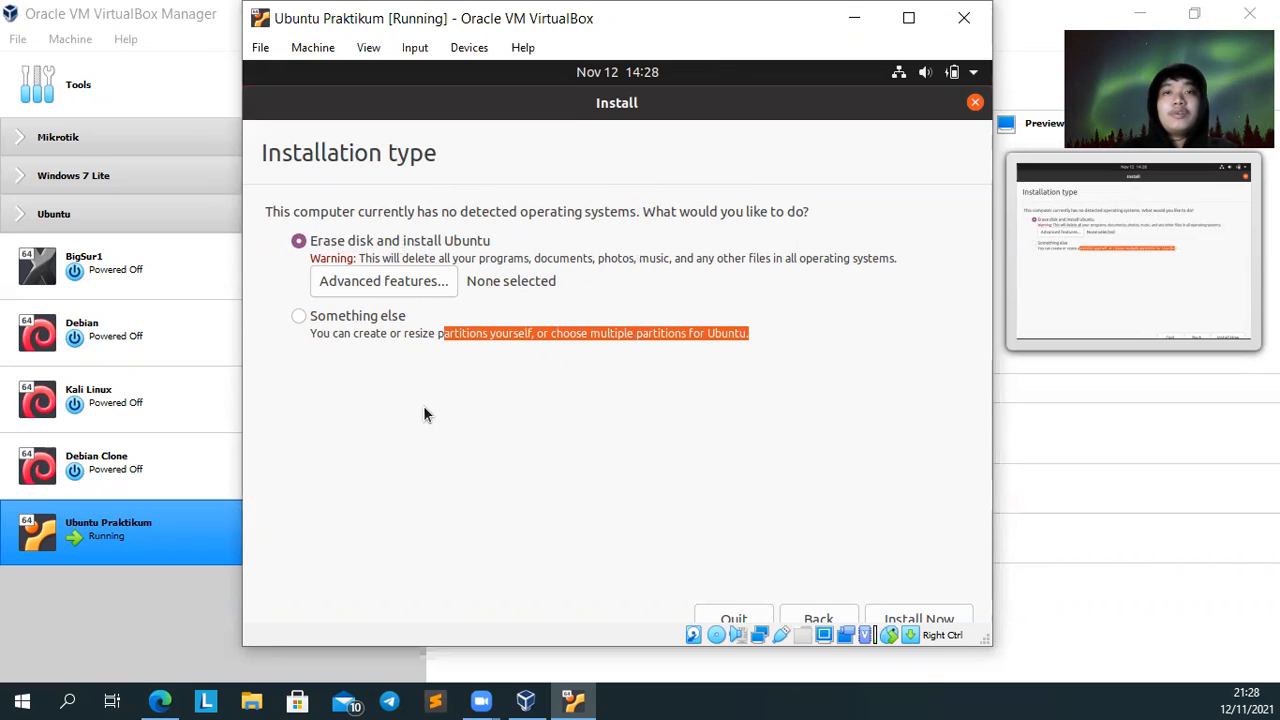
left_click(567, 337)
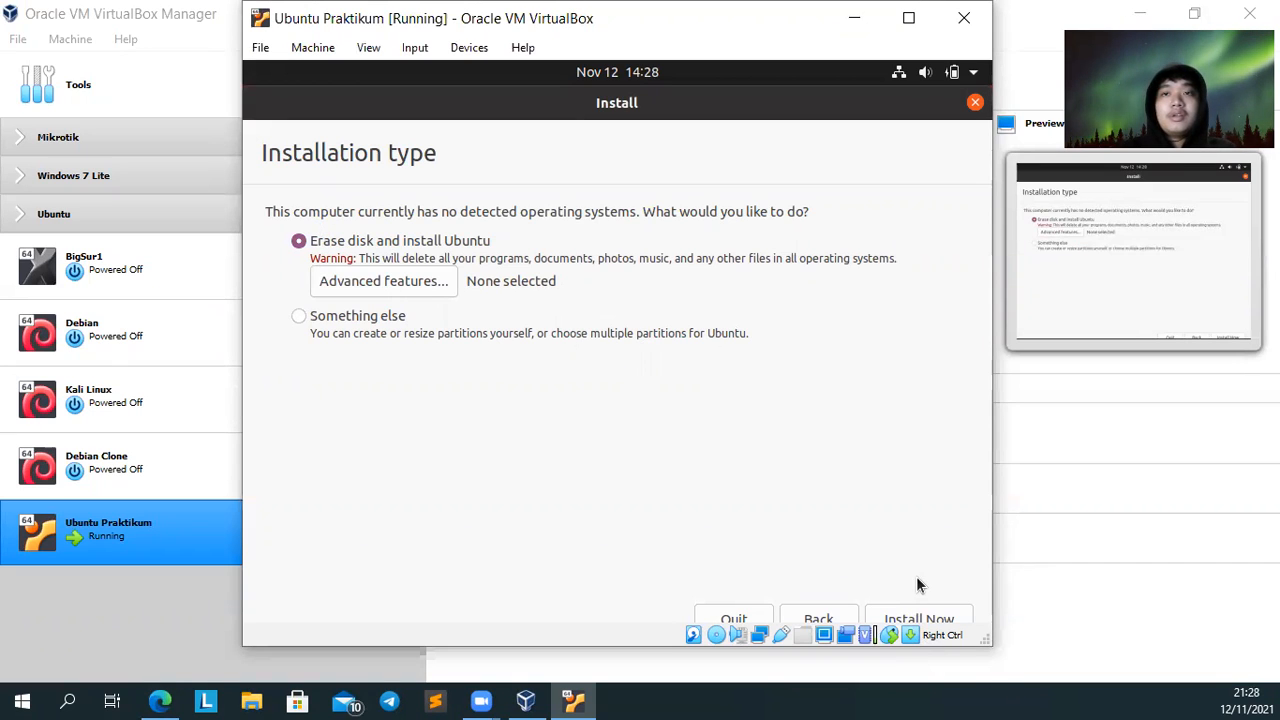
left_click(929, 621)
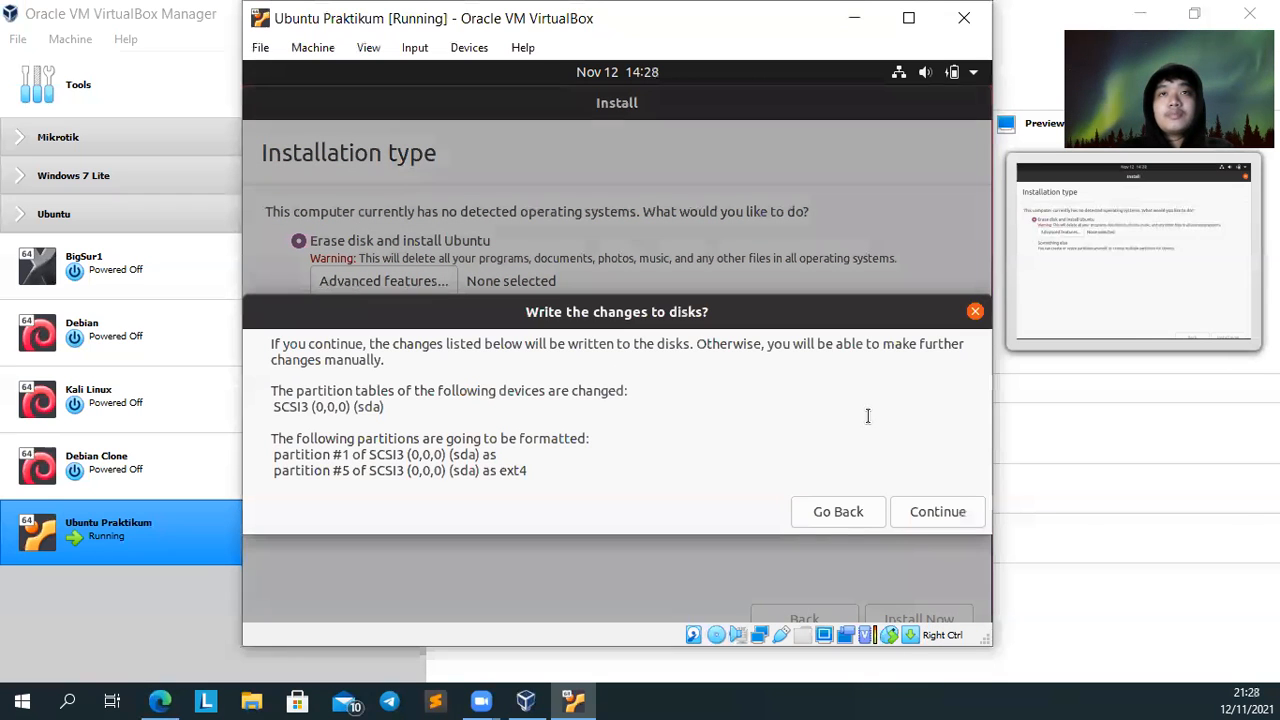
- Examine the disk changes and the partitions listed for formatting, and go back without writing them
left_click_drag(268, 344, 684, 345)
left_click(347, 345)
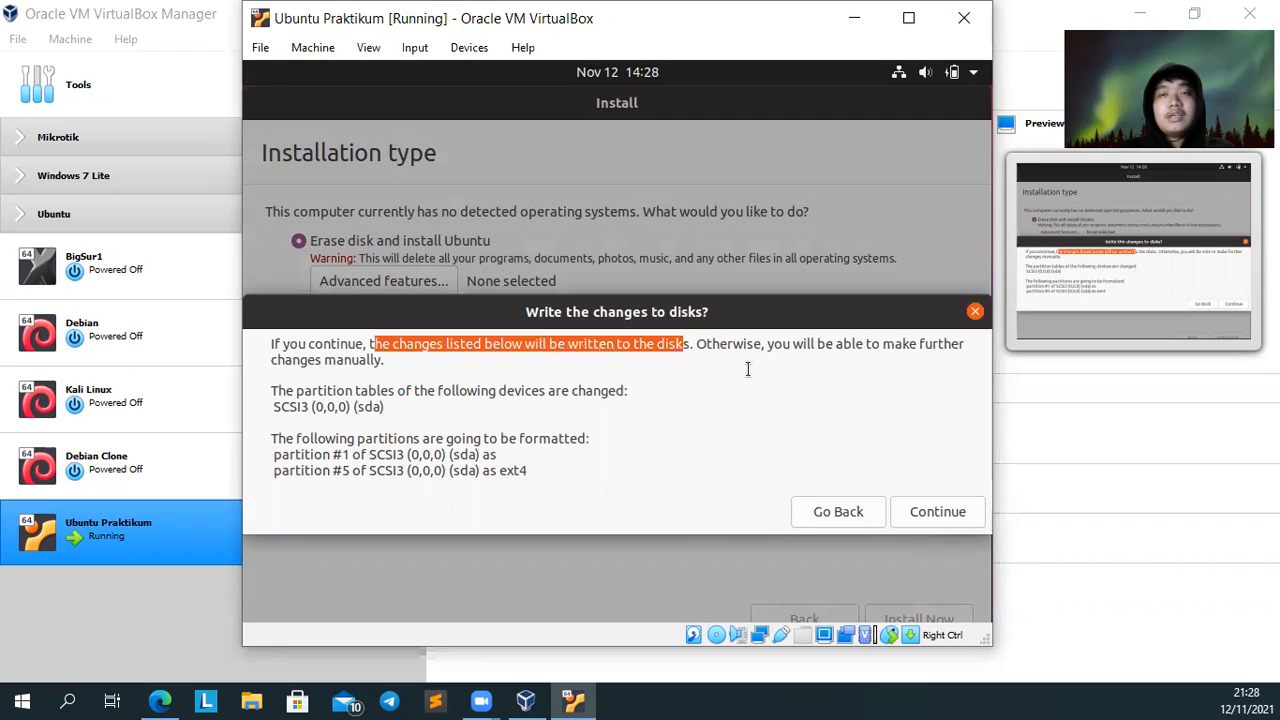
left_click(622, 361)
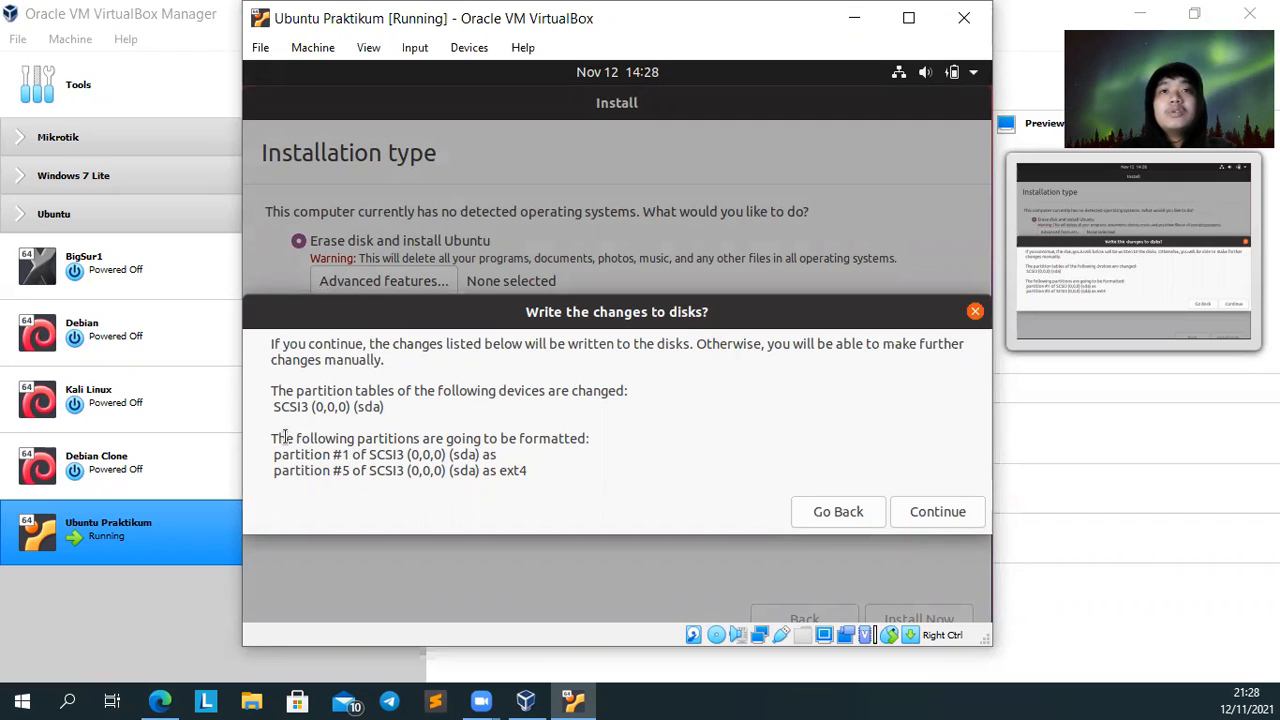
left_click_drag(278, 438, 374, 452)
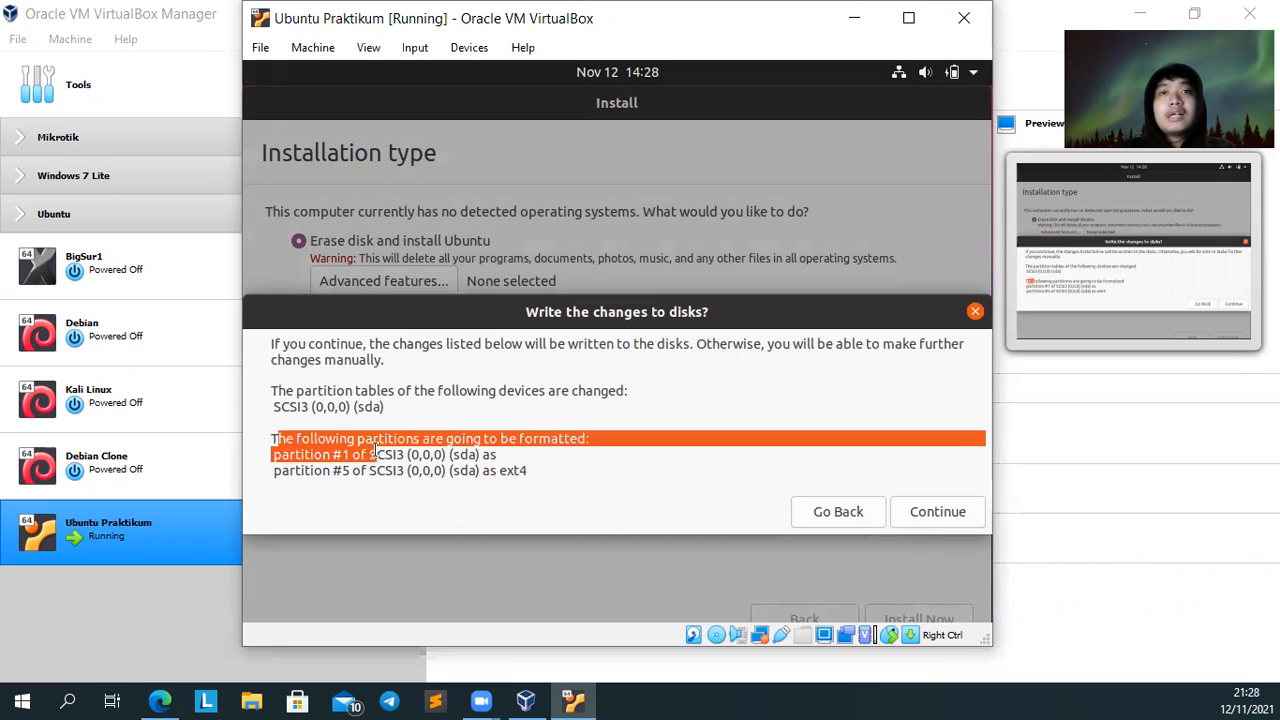
left_click(374, 452)
left_click_drag(274, 455, 490, 465)
left_click(470, 461)
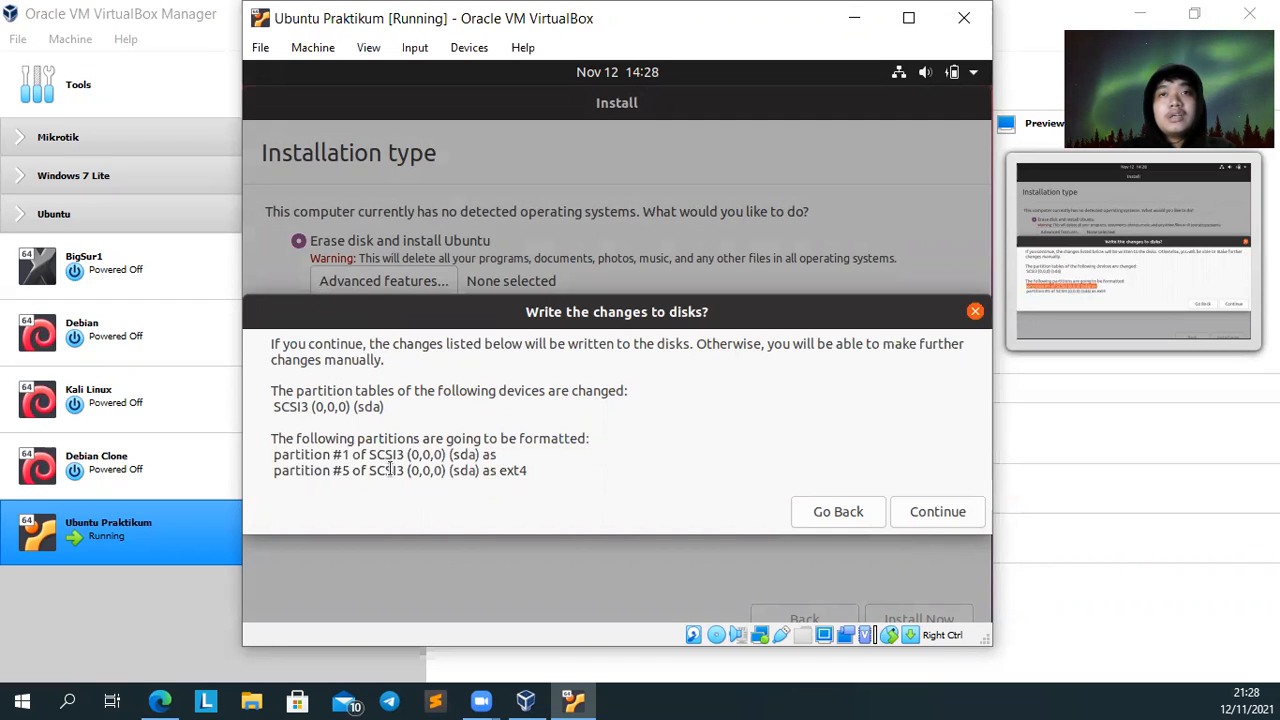
left_click_drag(277, 476, 252, 345)
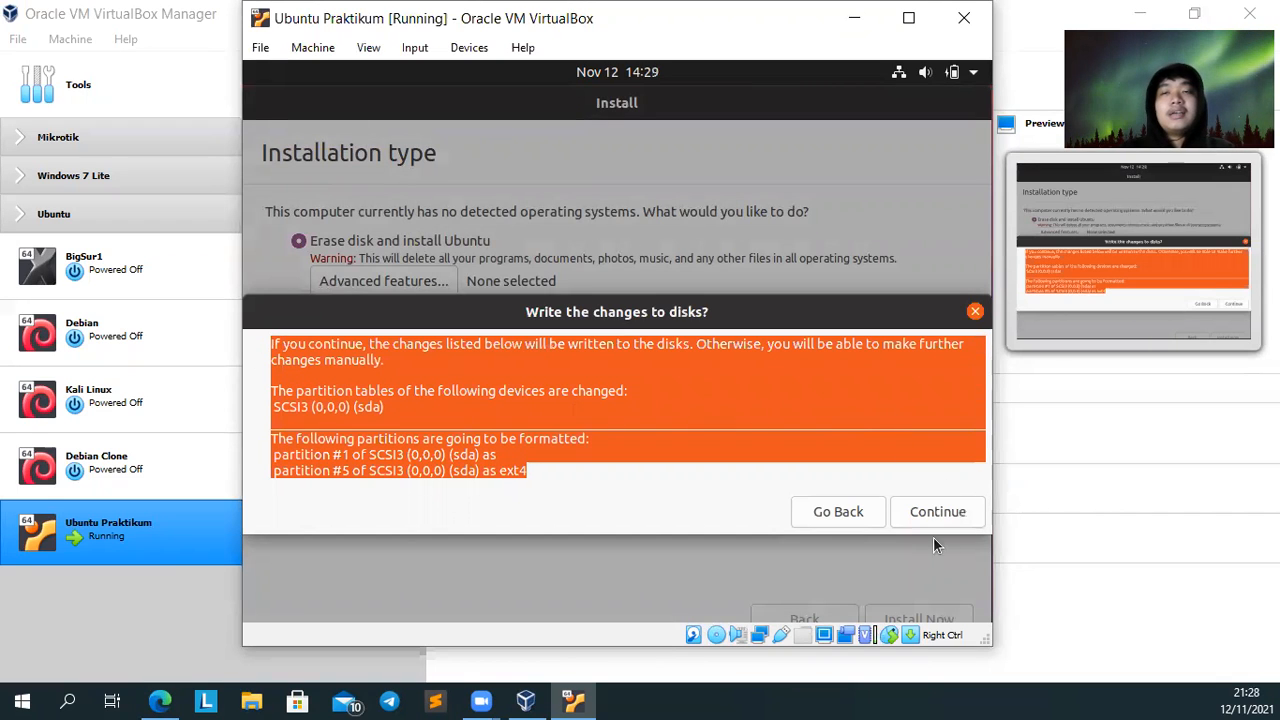
left_click(850, 511)
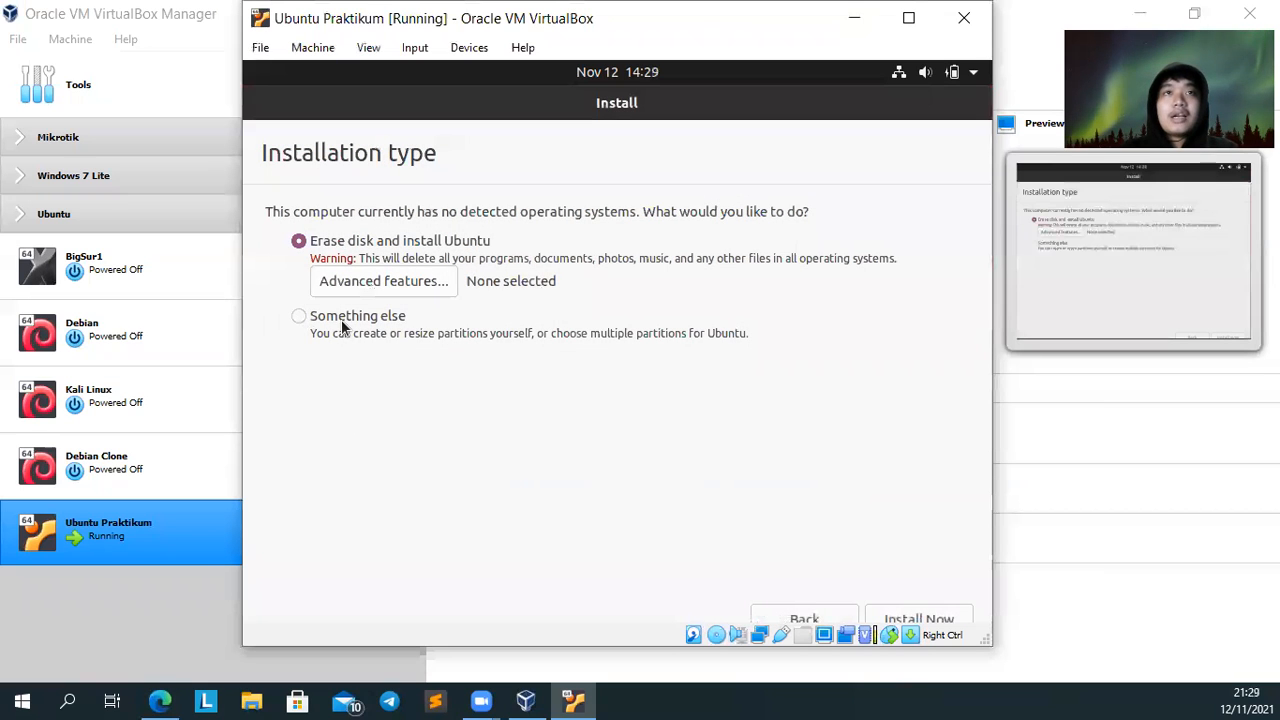
- Choose the Something else installation type and create a new empty partition table on /dev/sda
left_click(338, 323)
left_click(921, 615)
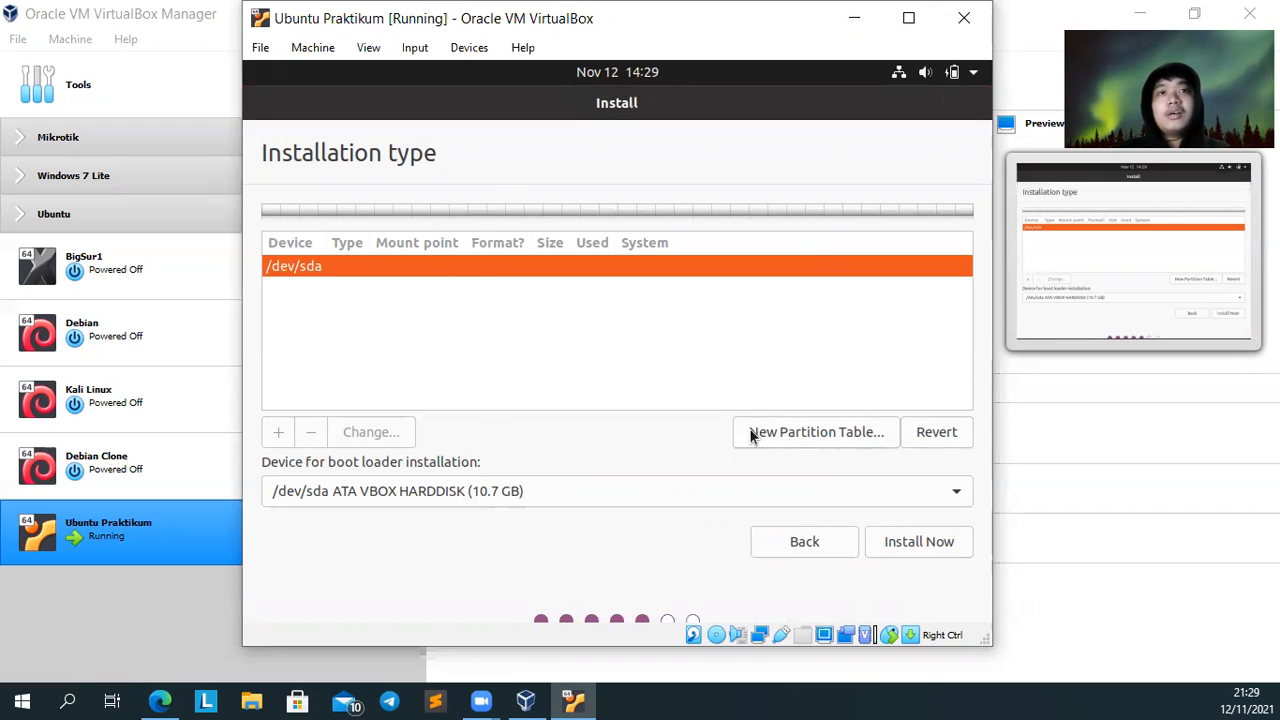
left_click(812, 430)
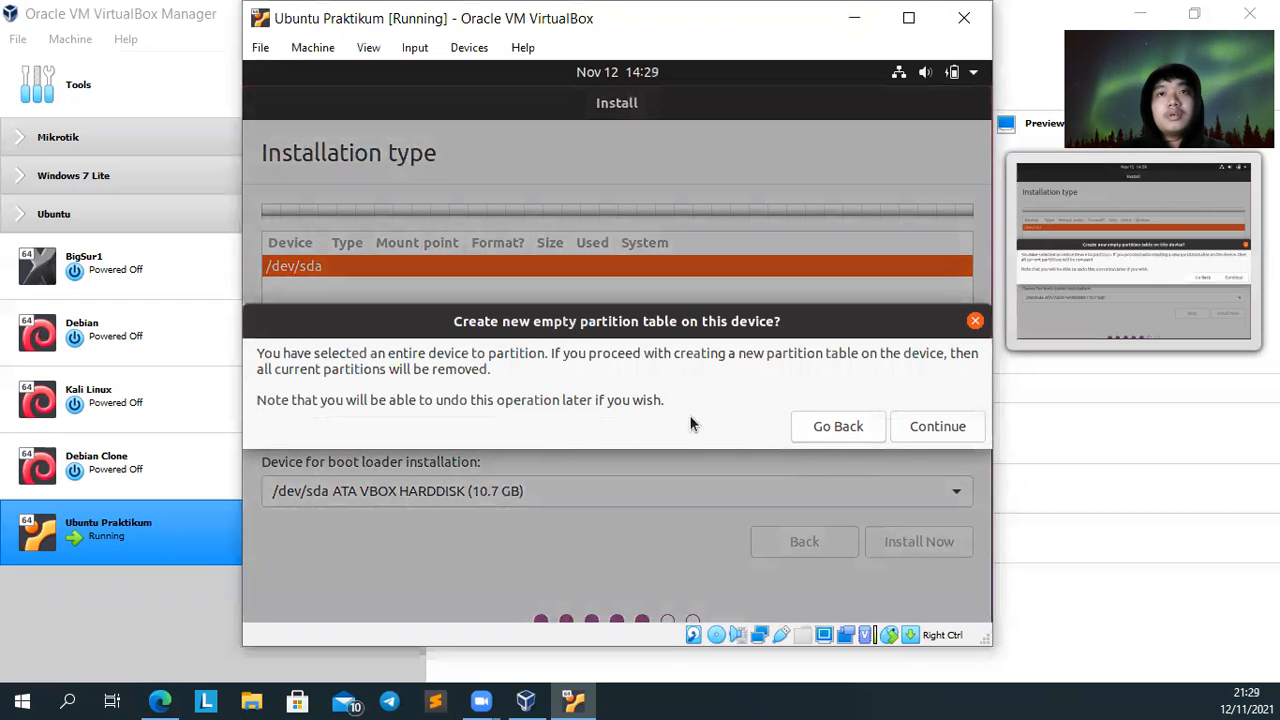
left_click(936, 426)
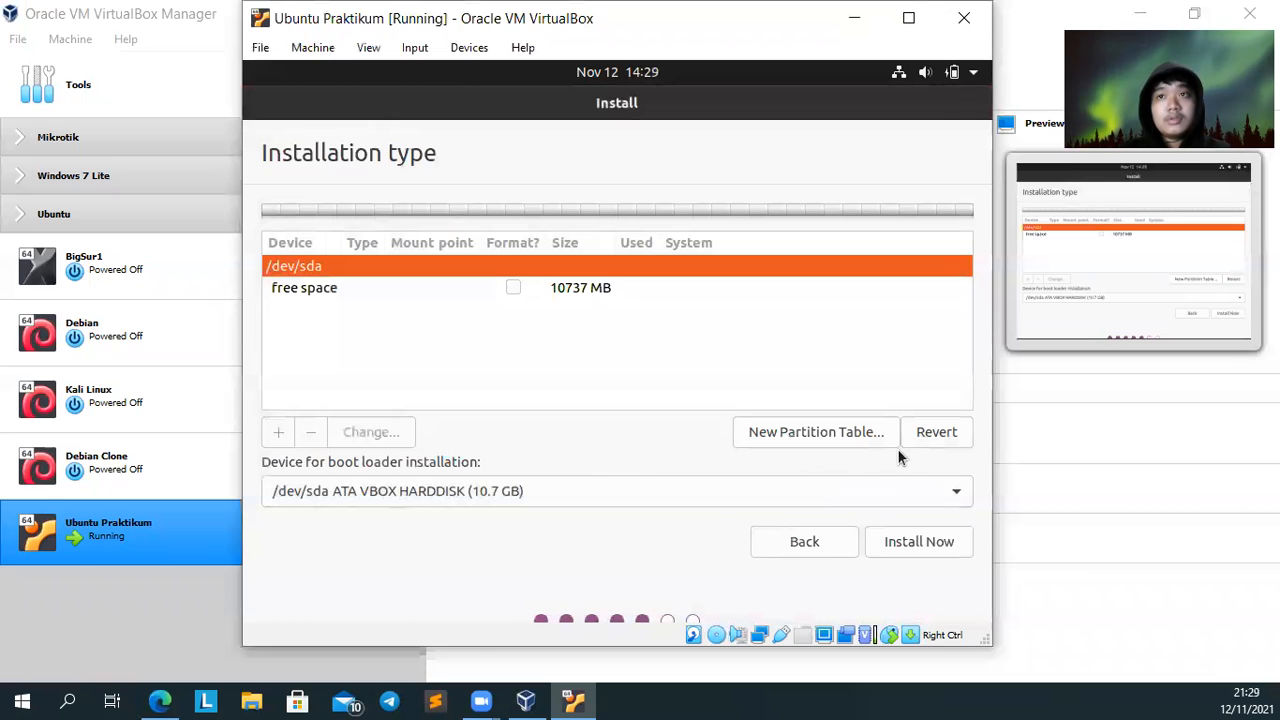
left_click(815, 433)
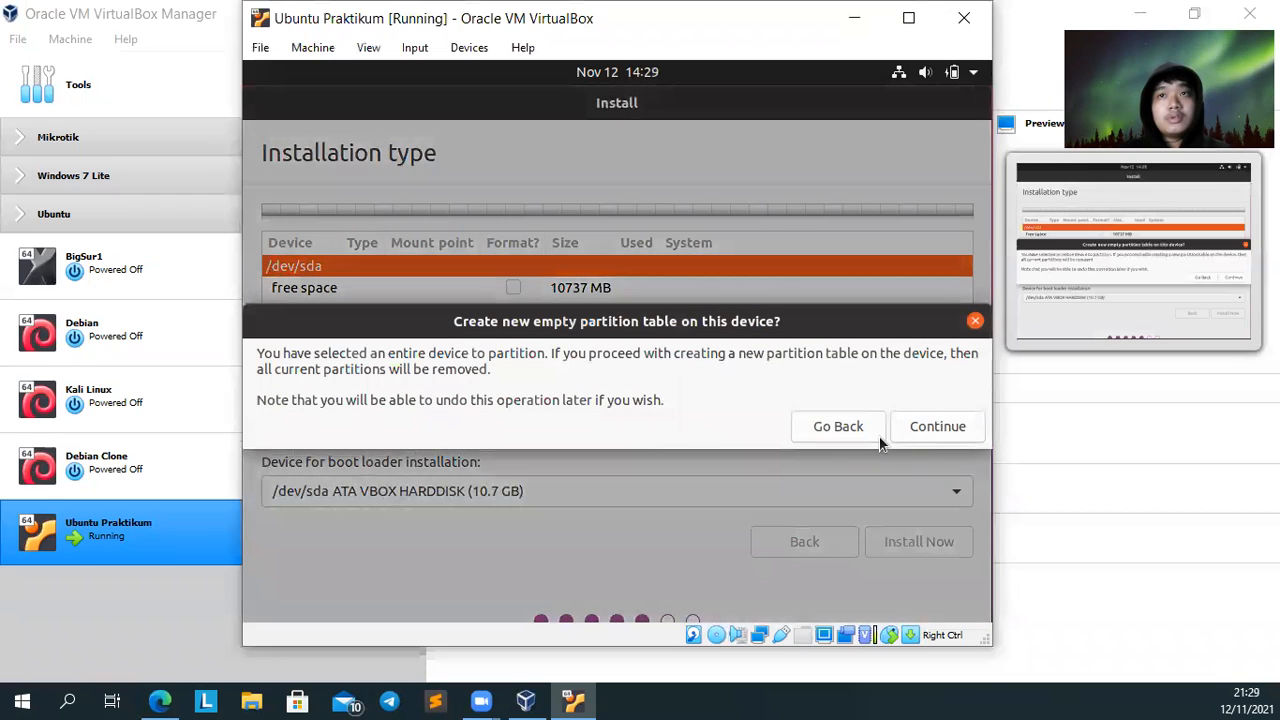
left_click(891, 428)
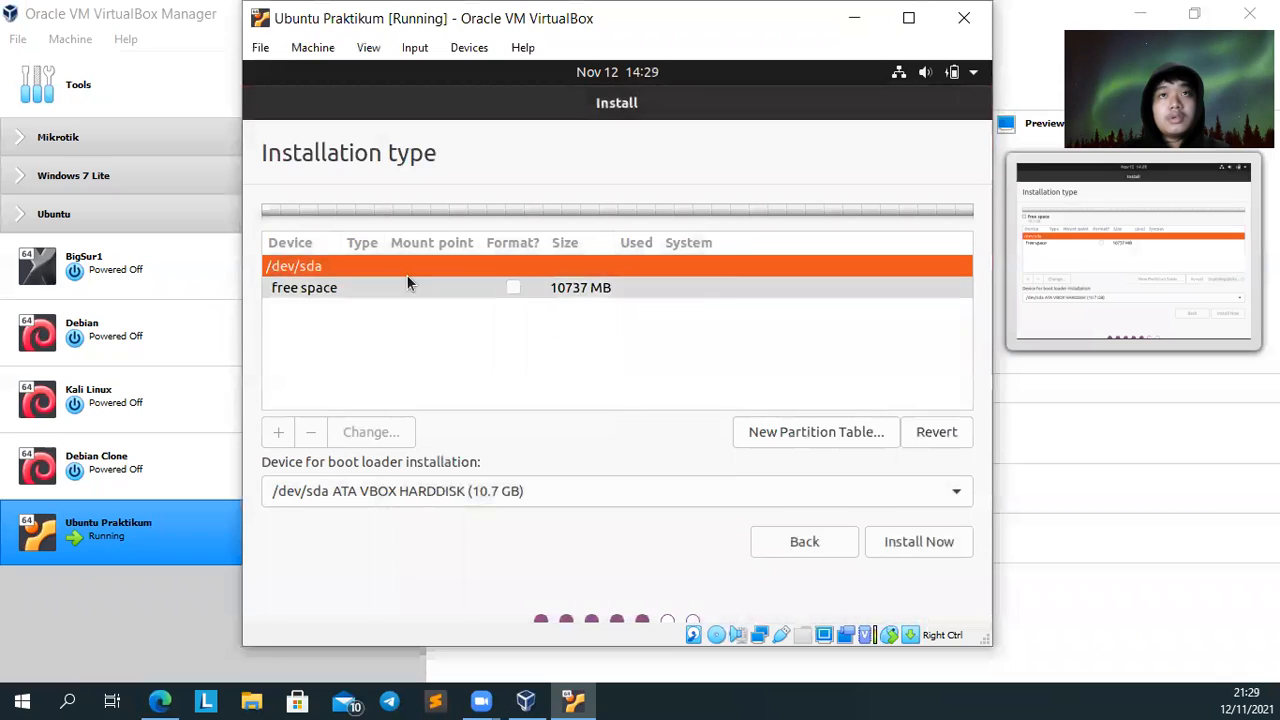
- Start a new primary partition at the beginning of the free space and set its use to swap area
left_click(400, 278)
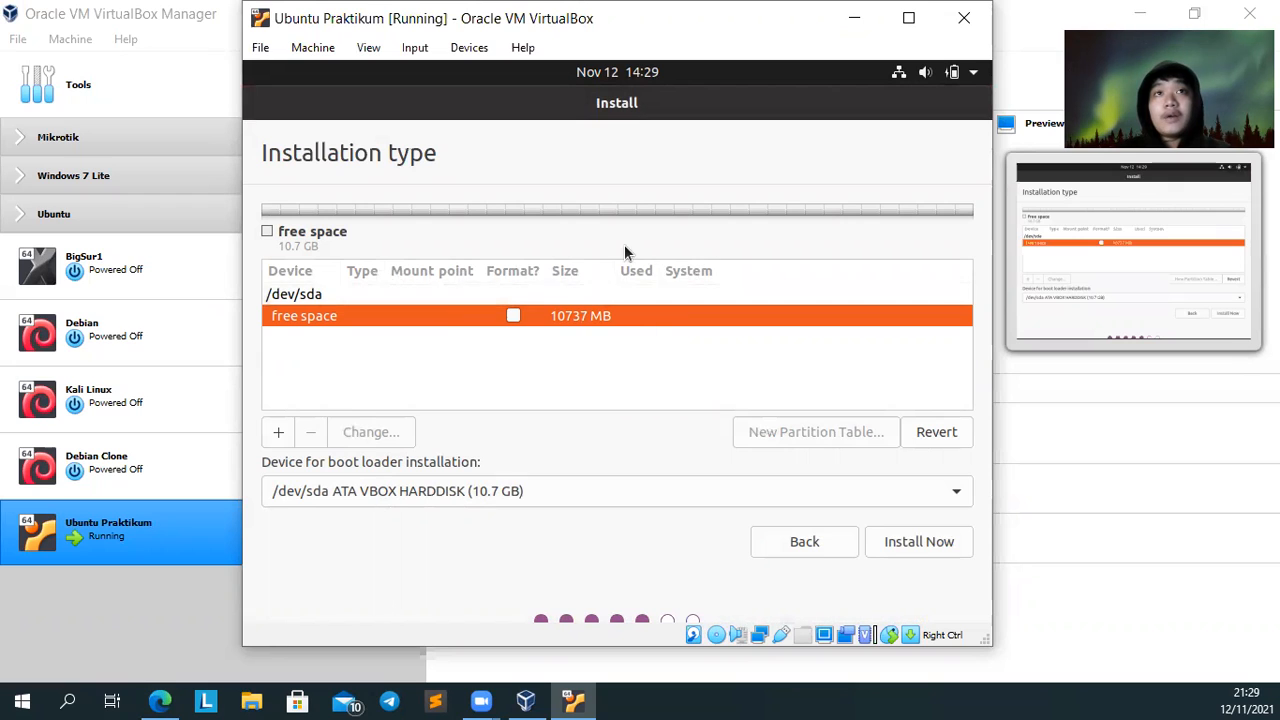
left_click(287, 437)
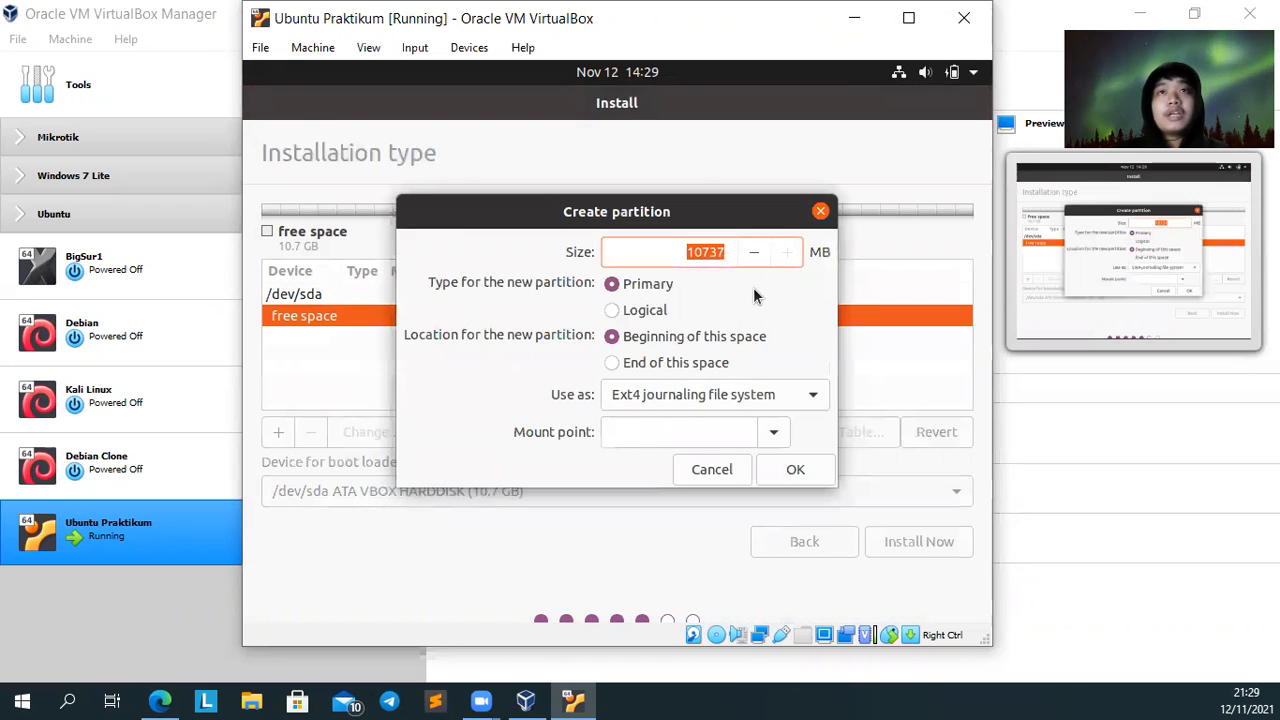
left_click(688, 399)
left_click(660, 400)
left_click(648, 402)
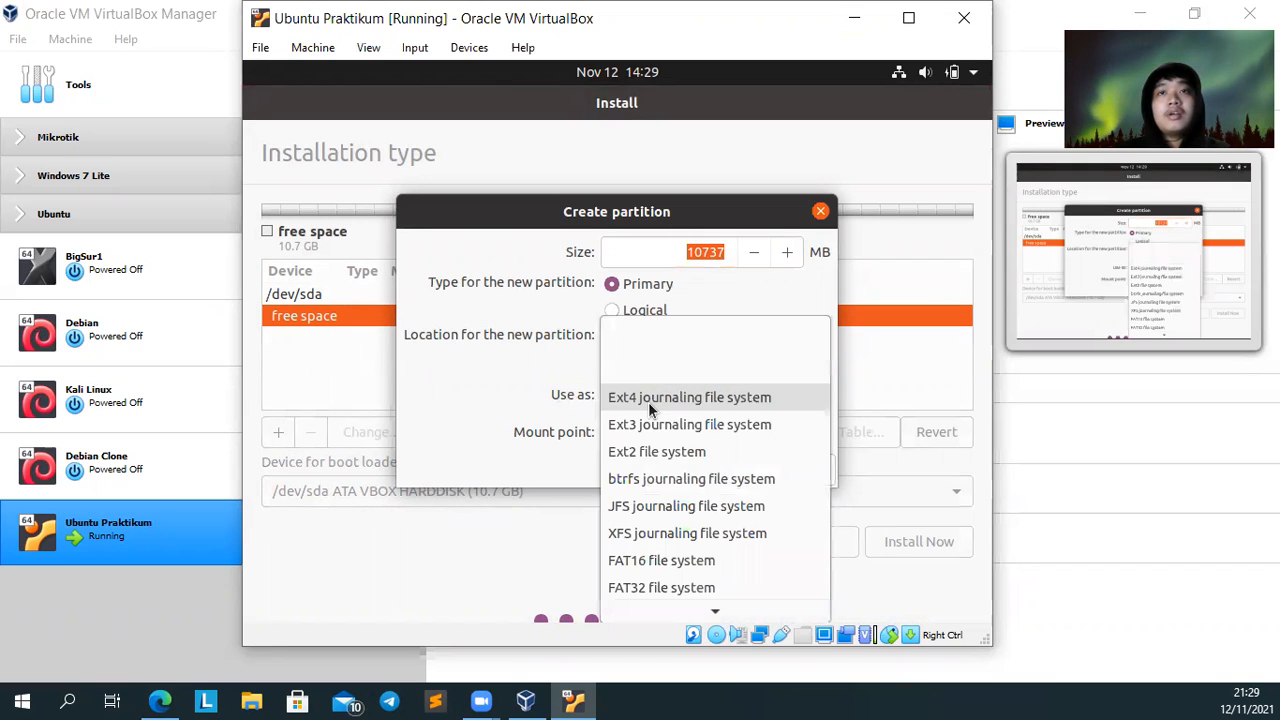
scroll(666, 520, "down", 1)
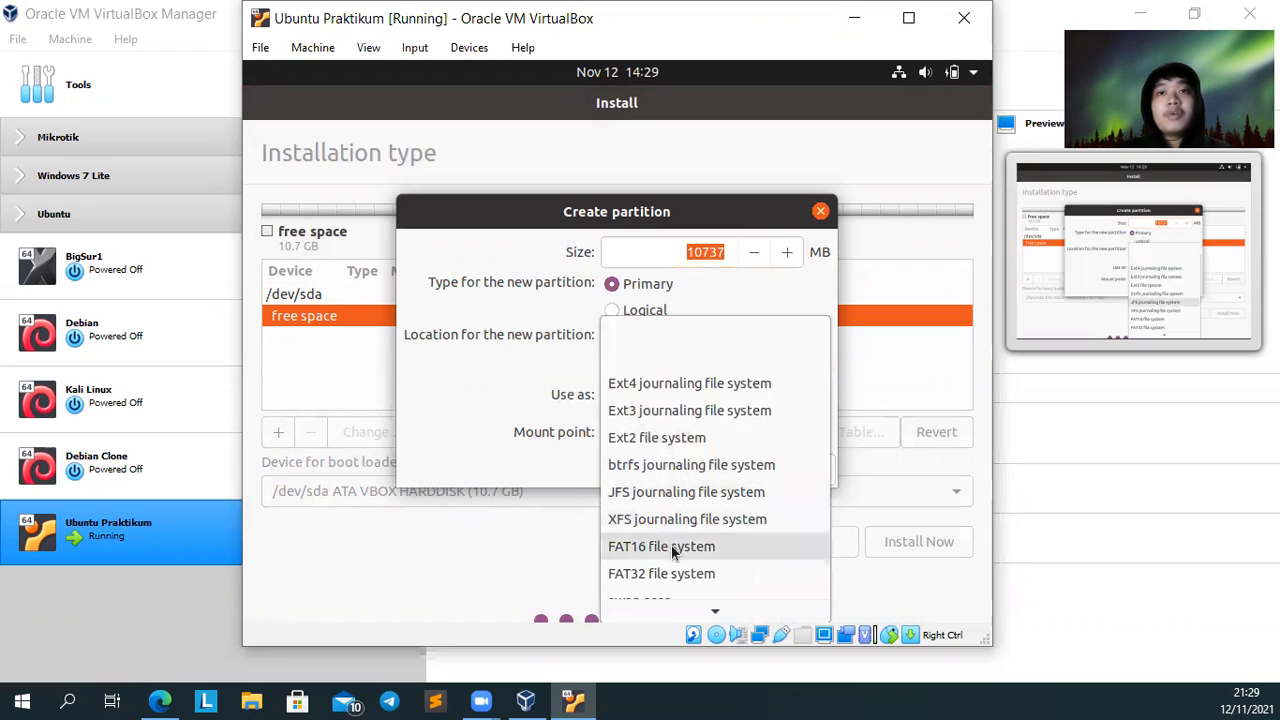
scroll(675, 573, "down", 1)
left_click(675, 553)
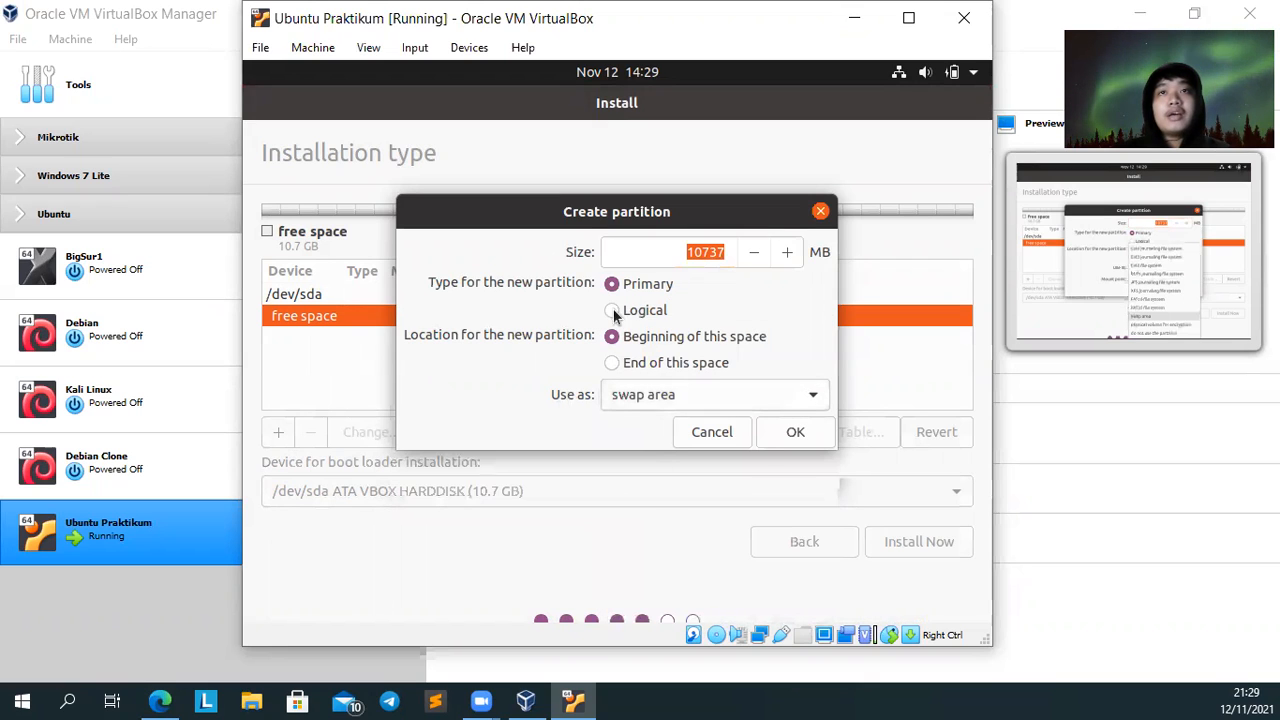
- Set the swap partition's size to 1073 MB and create it
left_click(702, 252)
left_click_drag(702, 252, 738, 254)
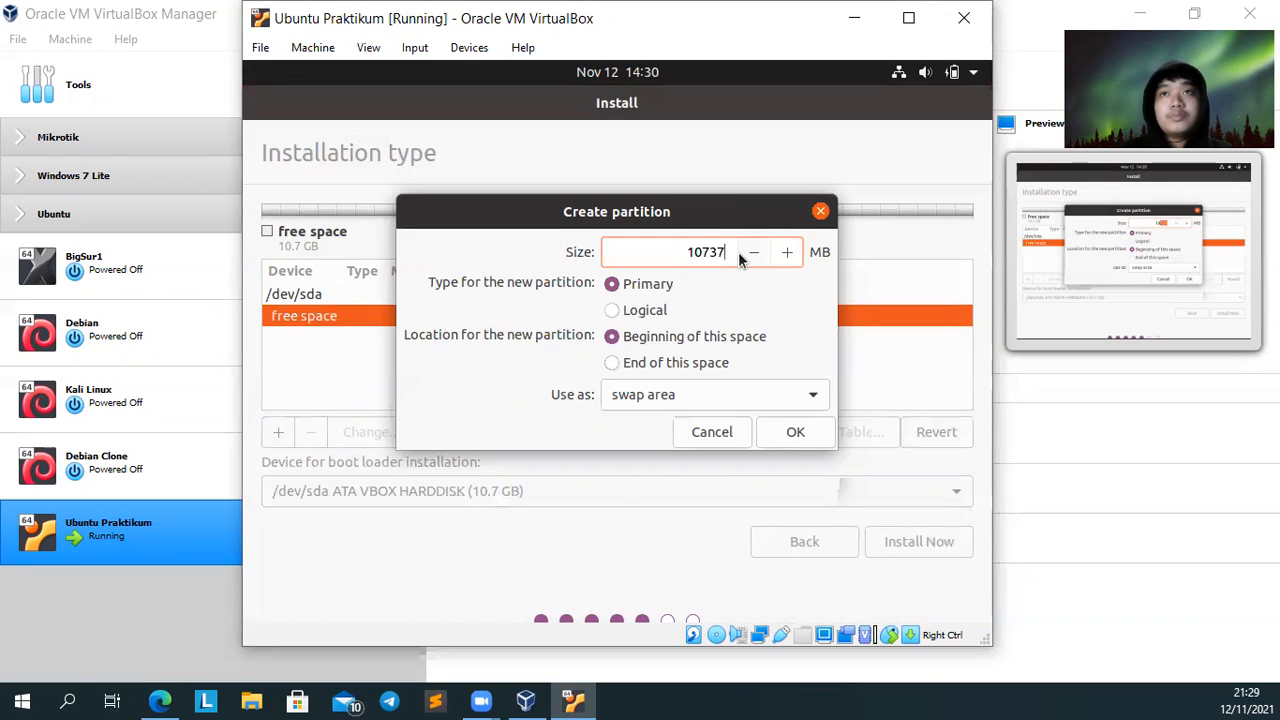
key("BackSpace")
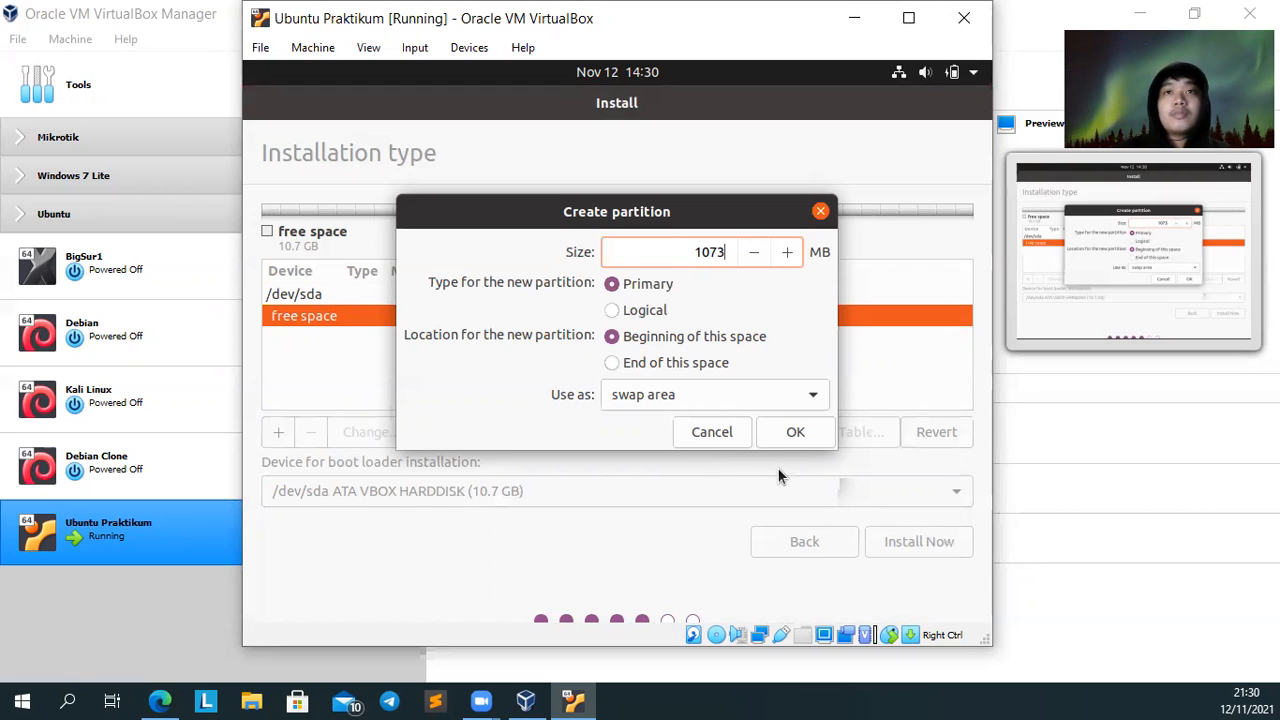
left_click(789, 435)
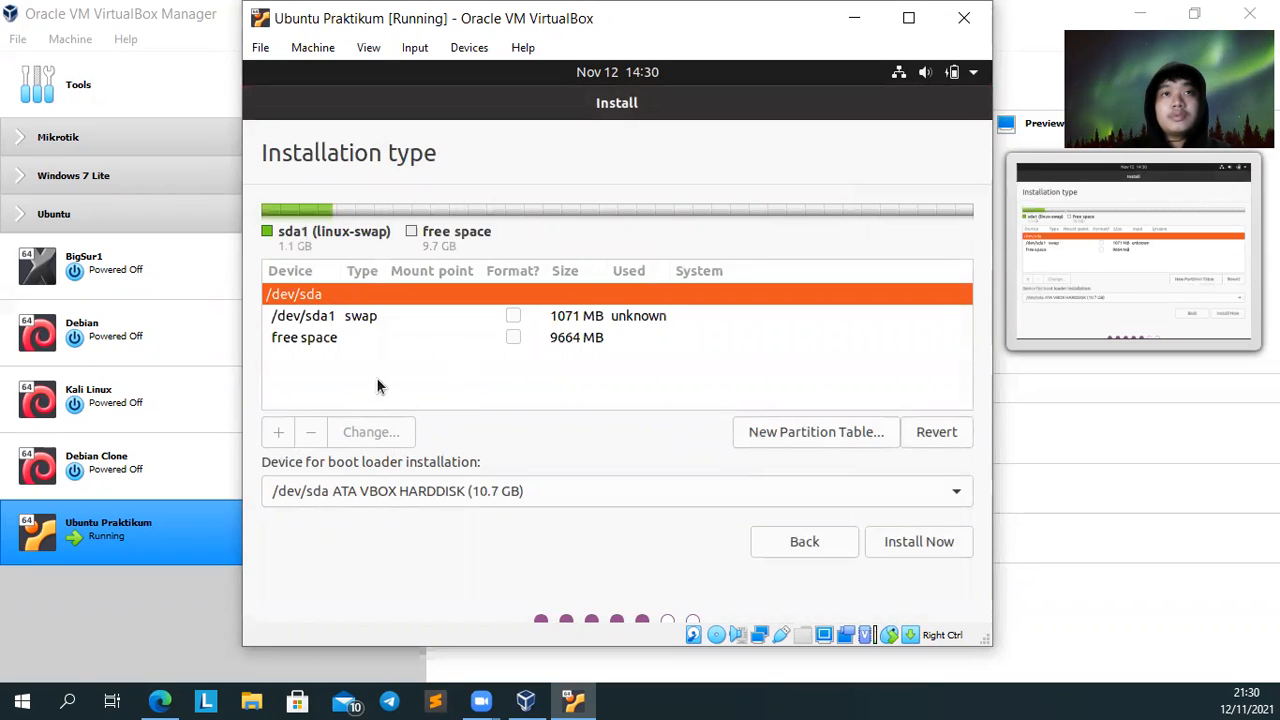
- Create a logical Ext4 partition from all the remaining free space, at its beginning, with mount point /
left_click(371, 317)
left_click(371, 337)
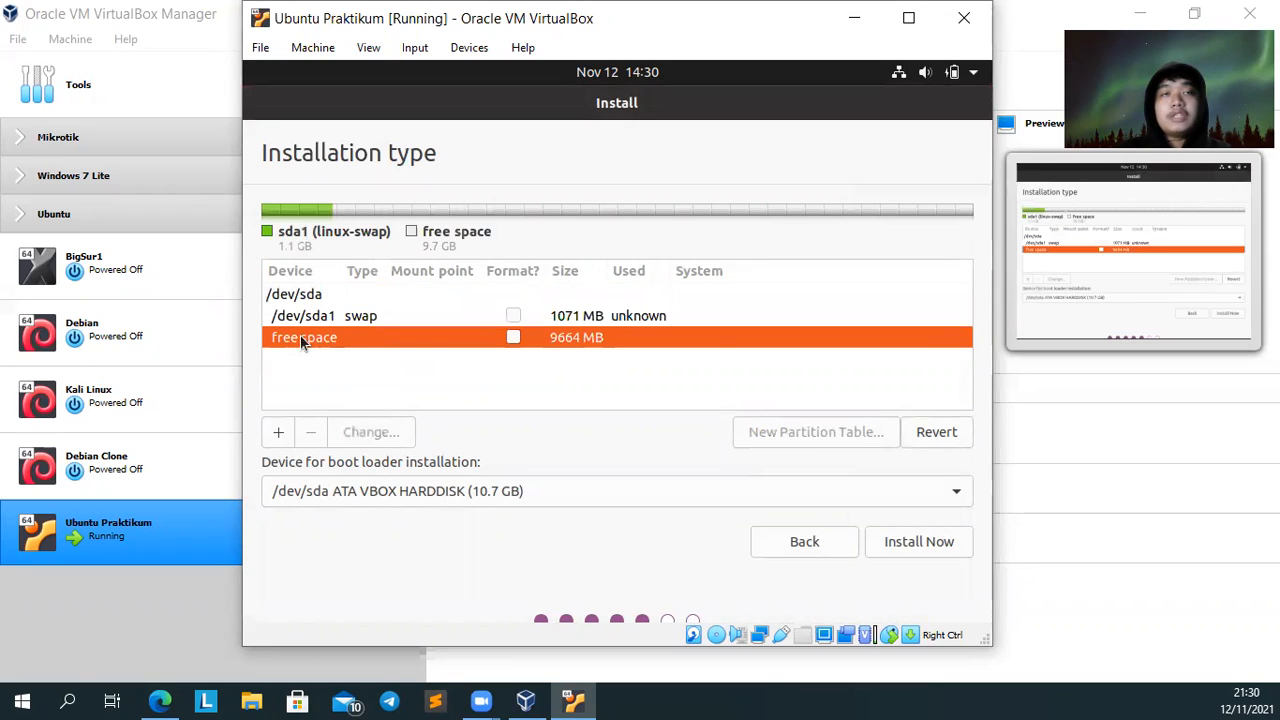
left_click(279, 433)
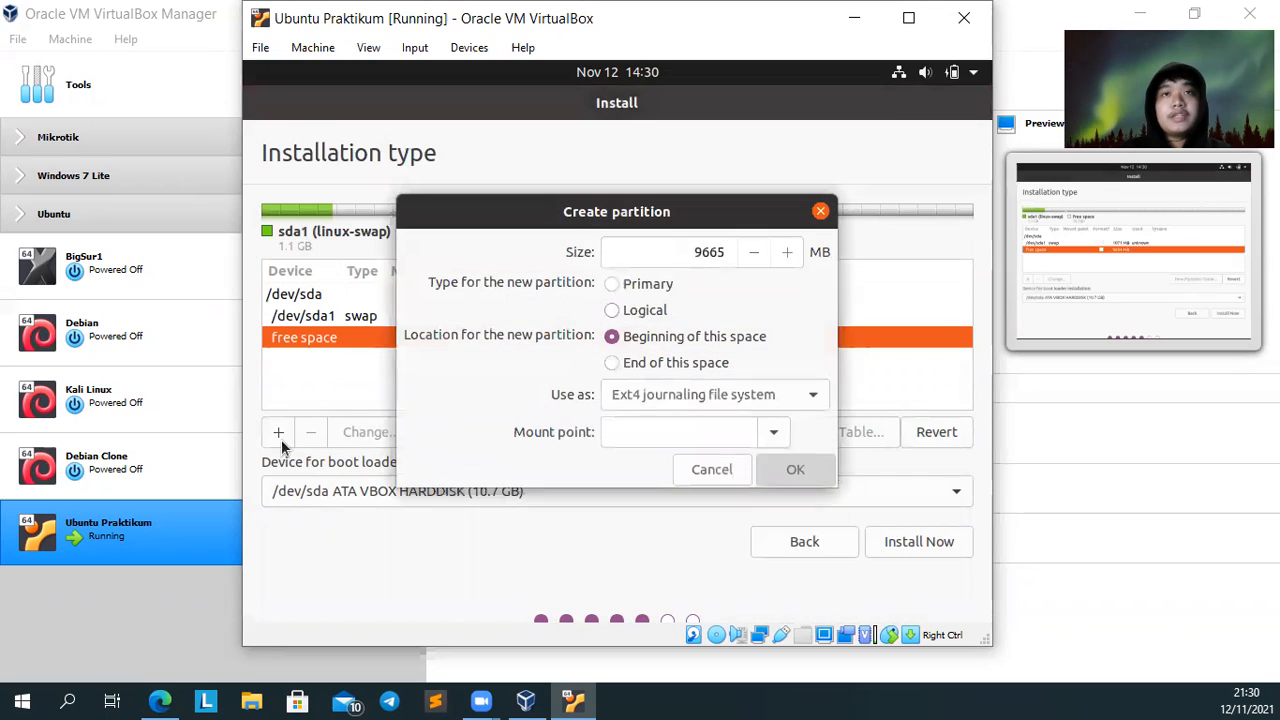
left_click(613, 310)
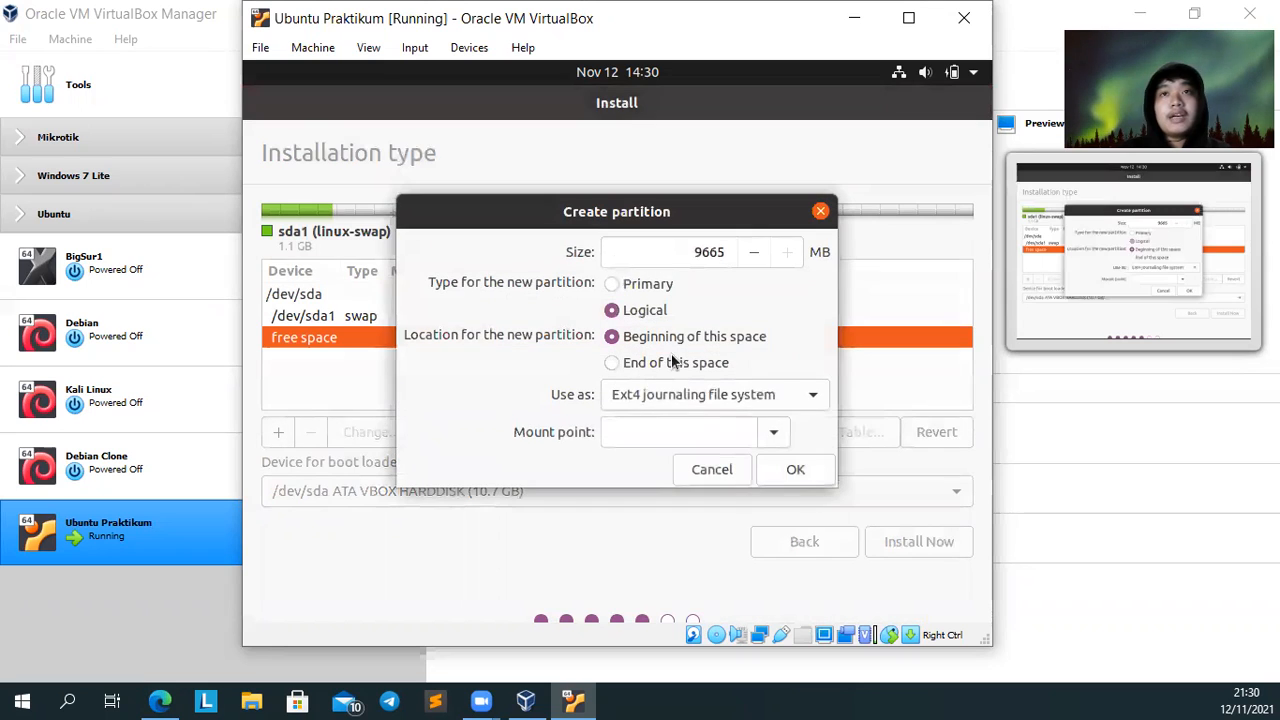
left_click(774, 432)
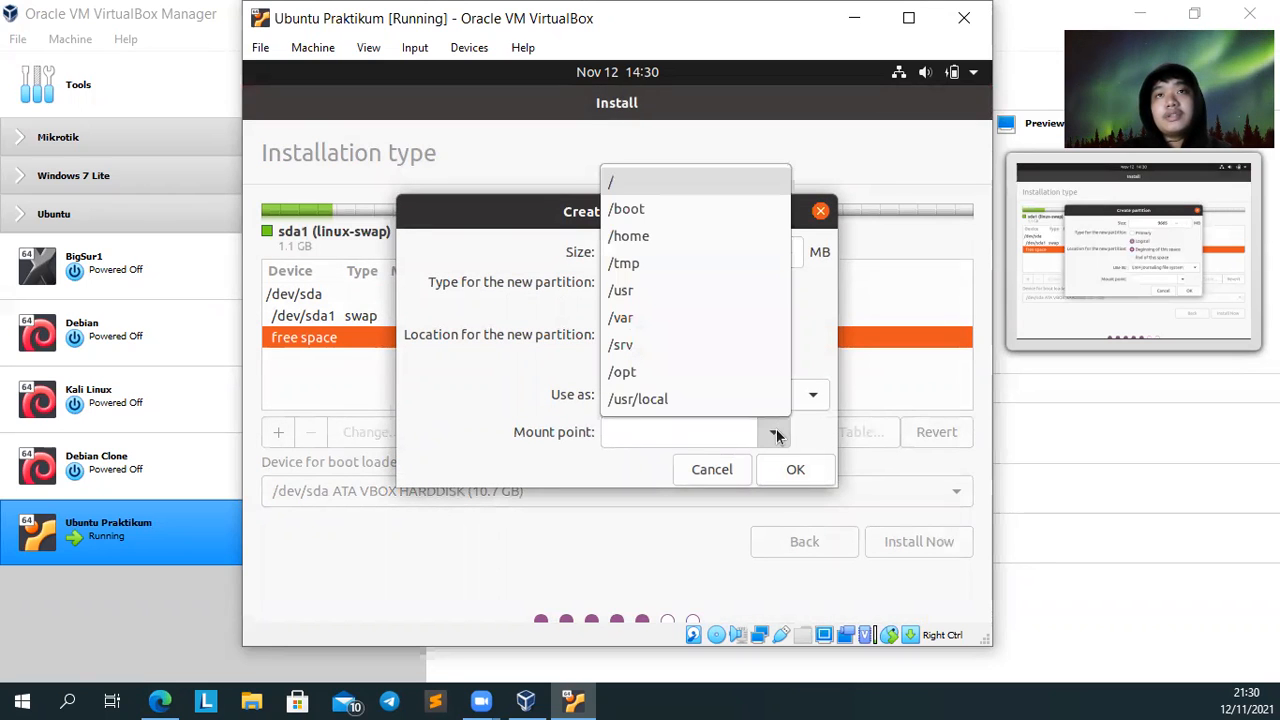
left_click(620, 182)
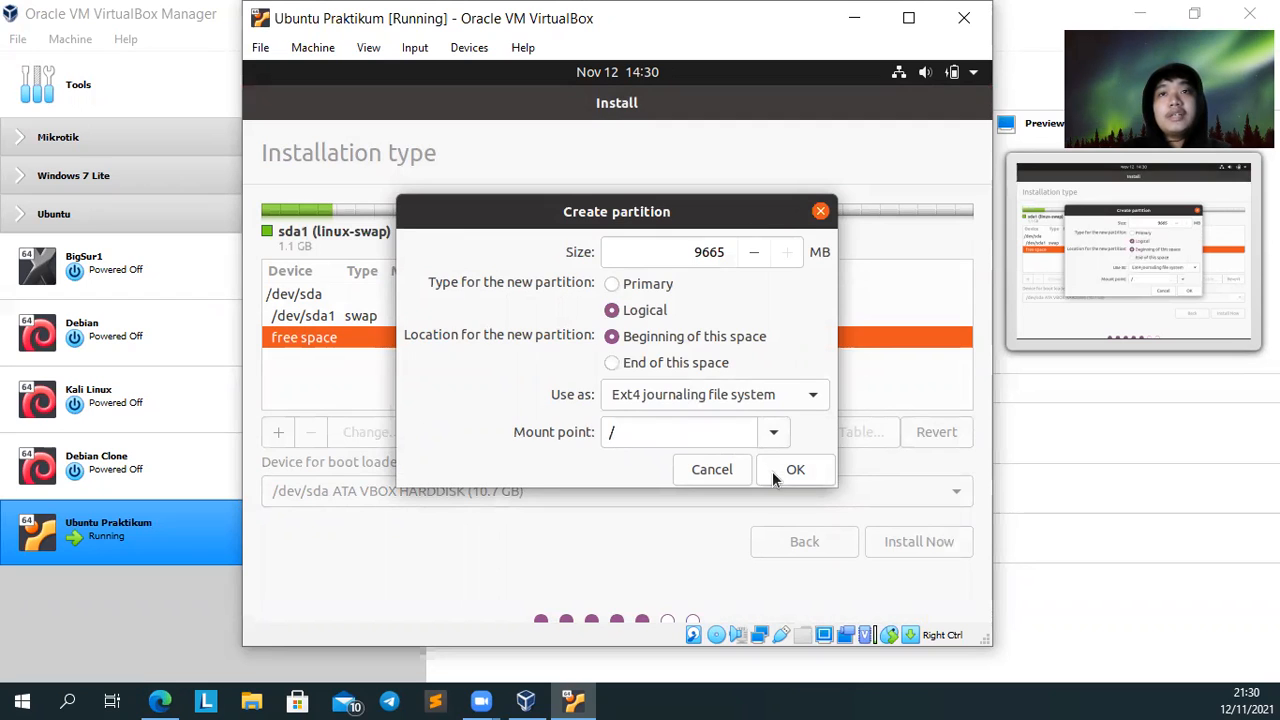
left_click(775, 470)
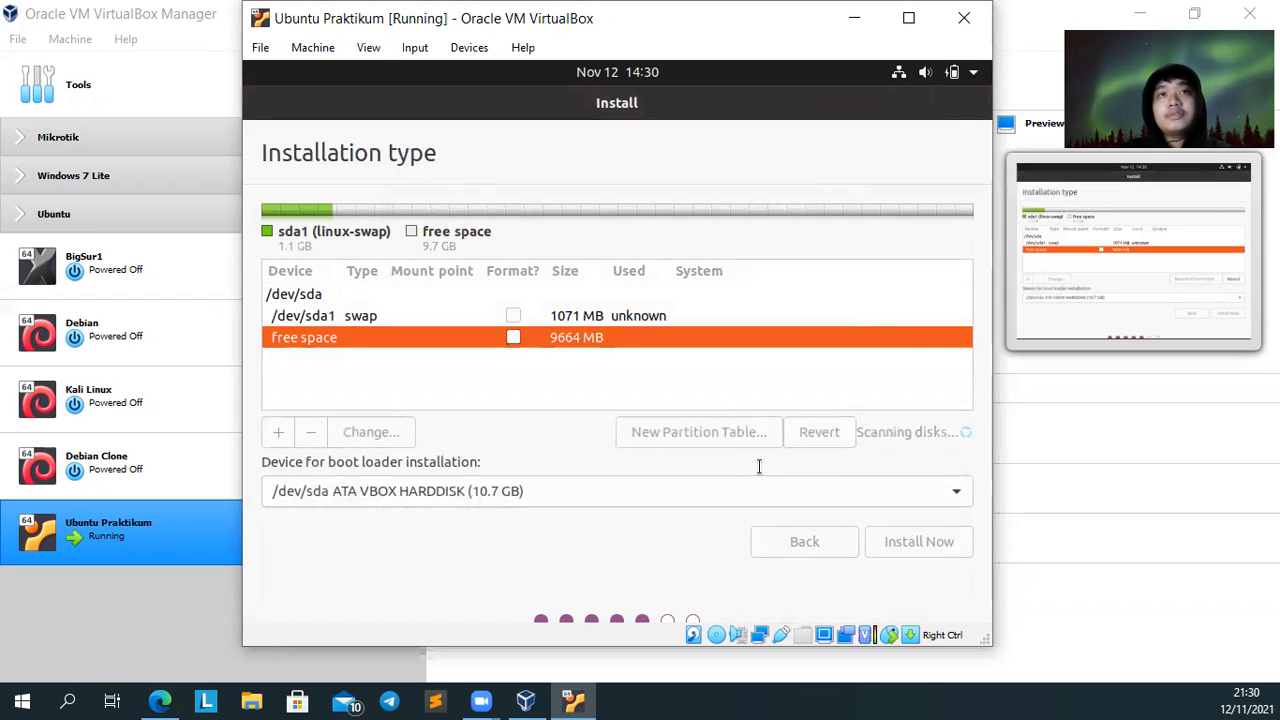
- Start the installation by writing the partition changes to disk, and set the location to Jakarta on the time zone map
left_click(480, 339)
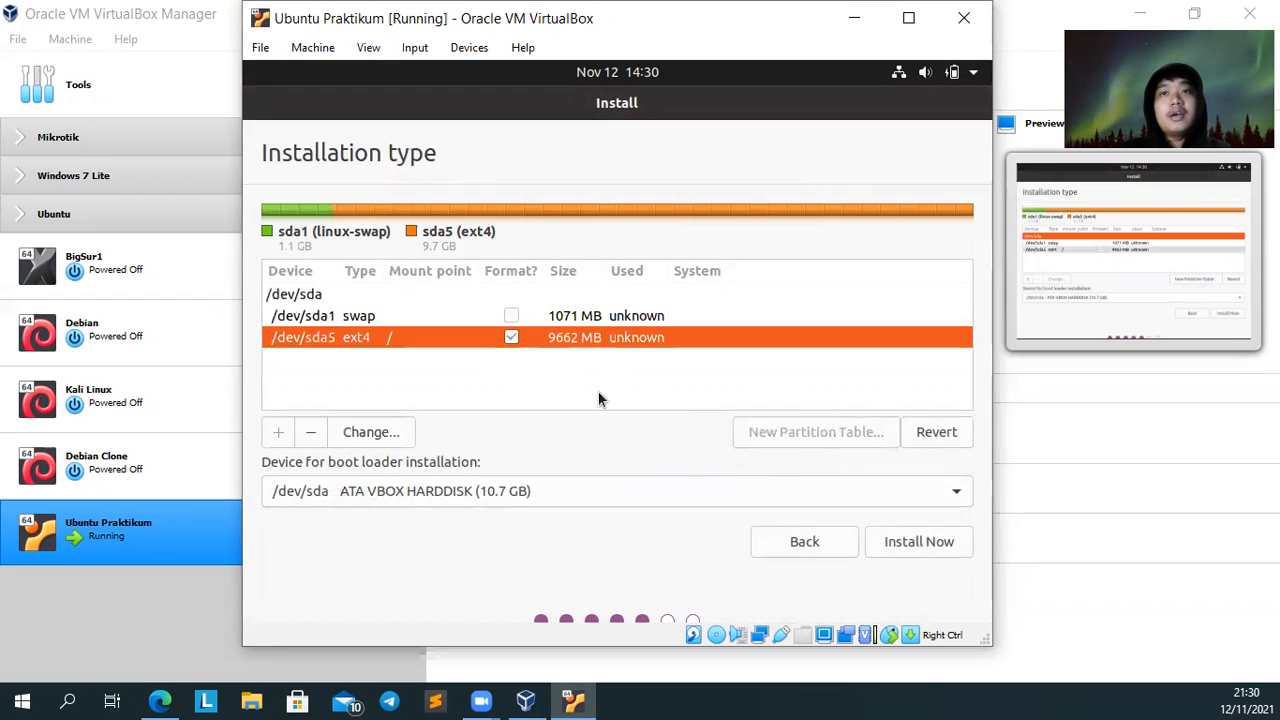
left_click(900, 542)
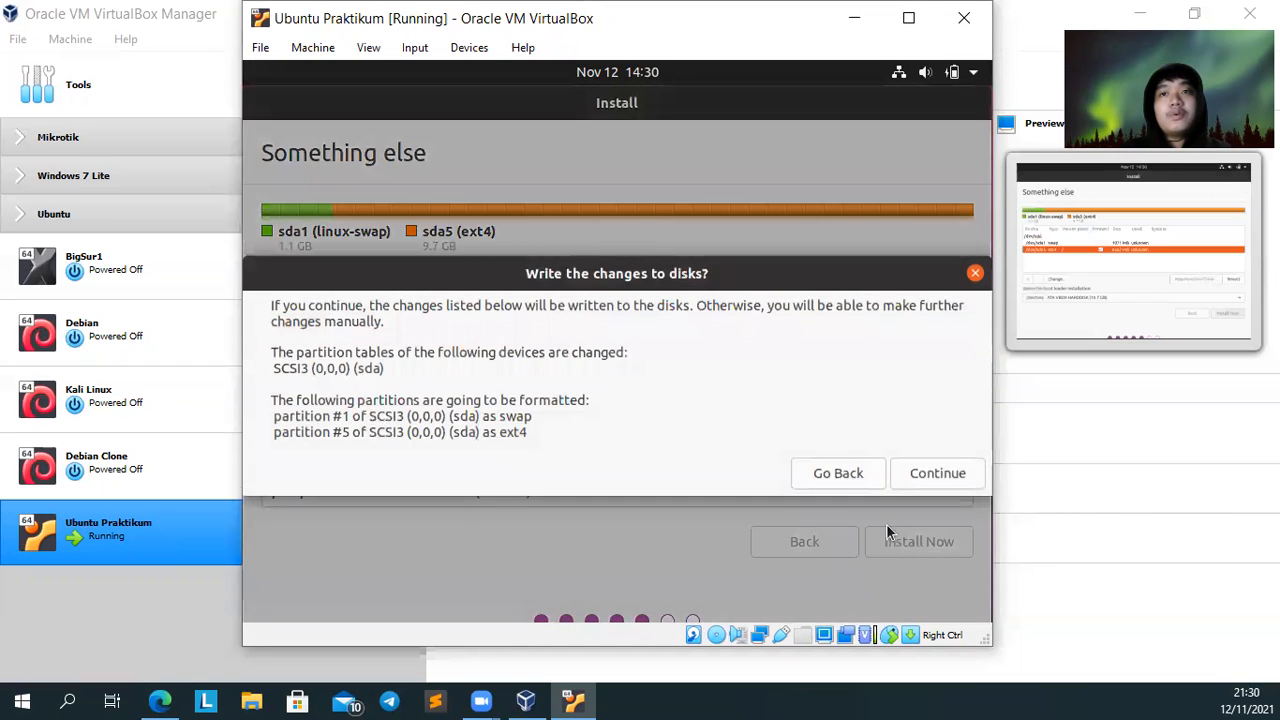
left_click(925, 476)
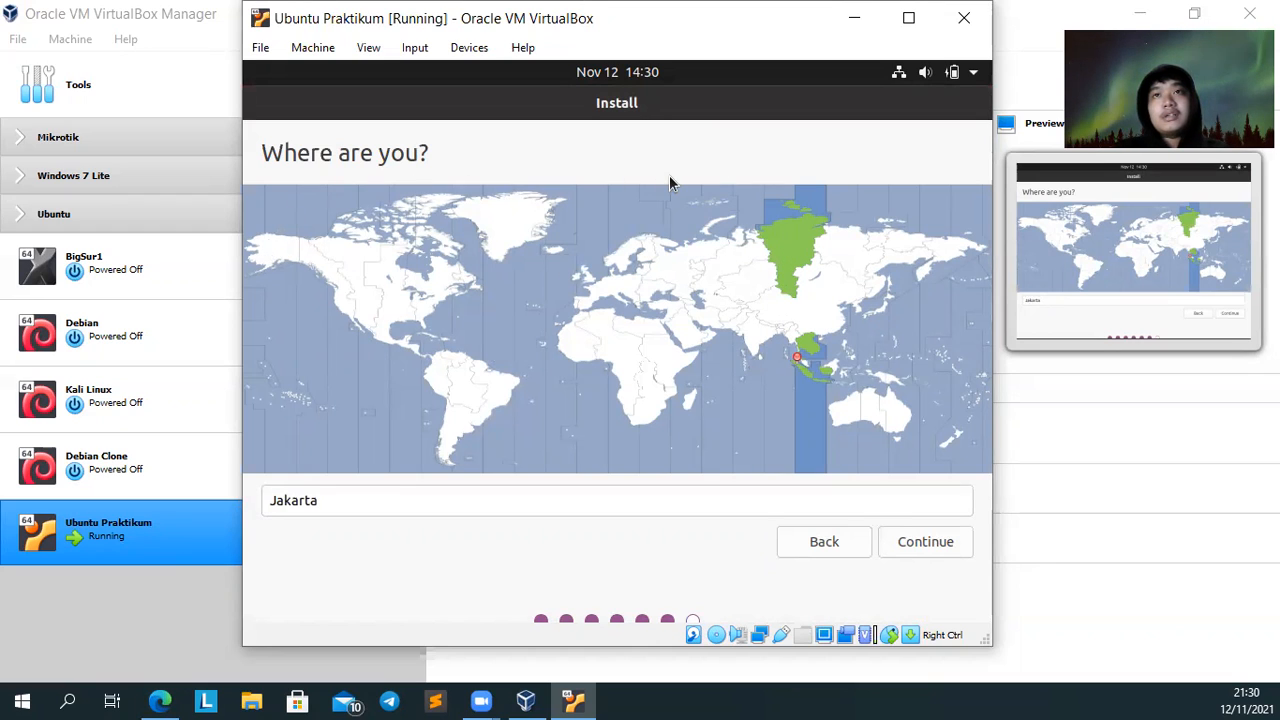
left_click(820, 385)
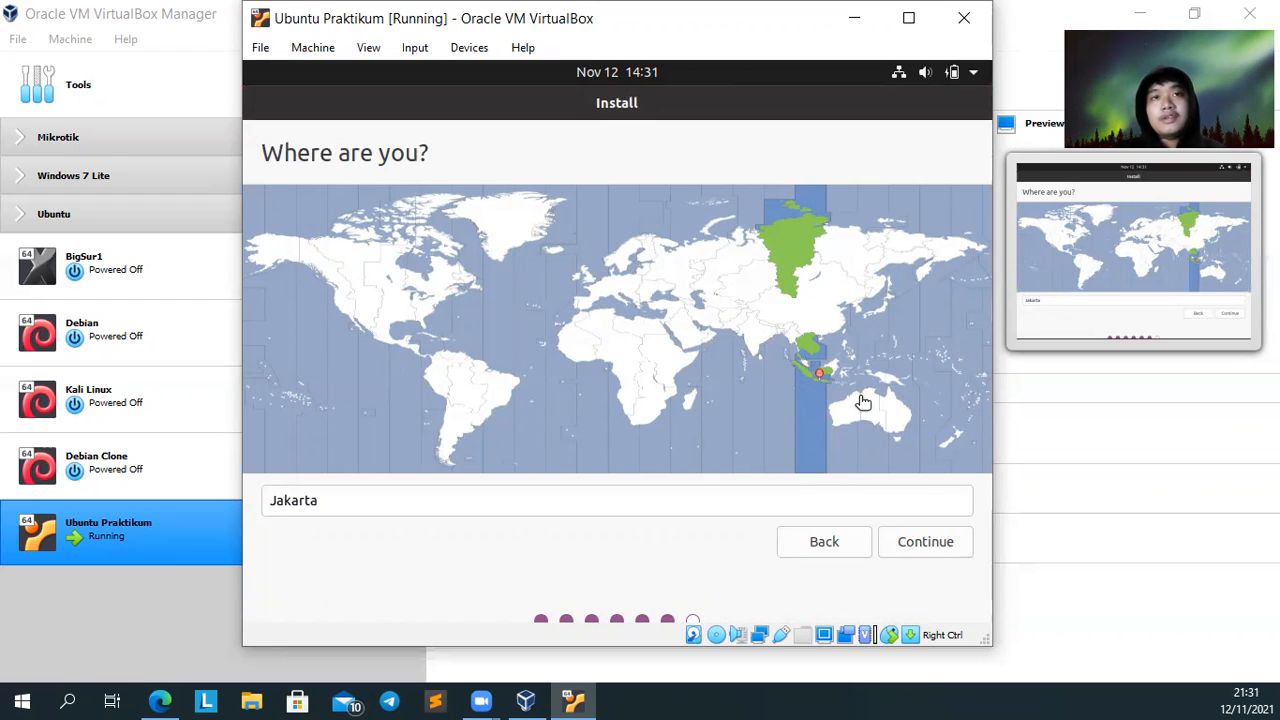
left_click(939, 537)
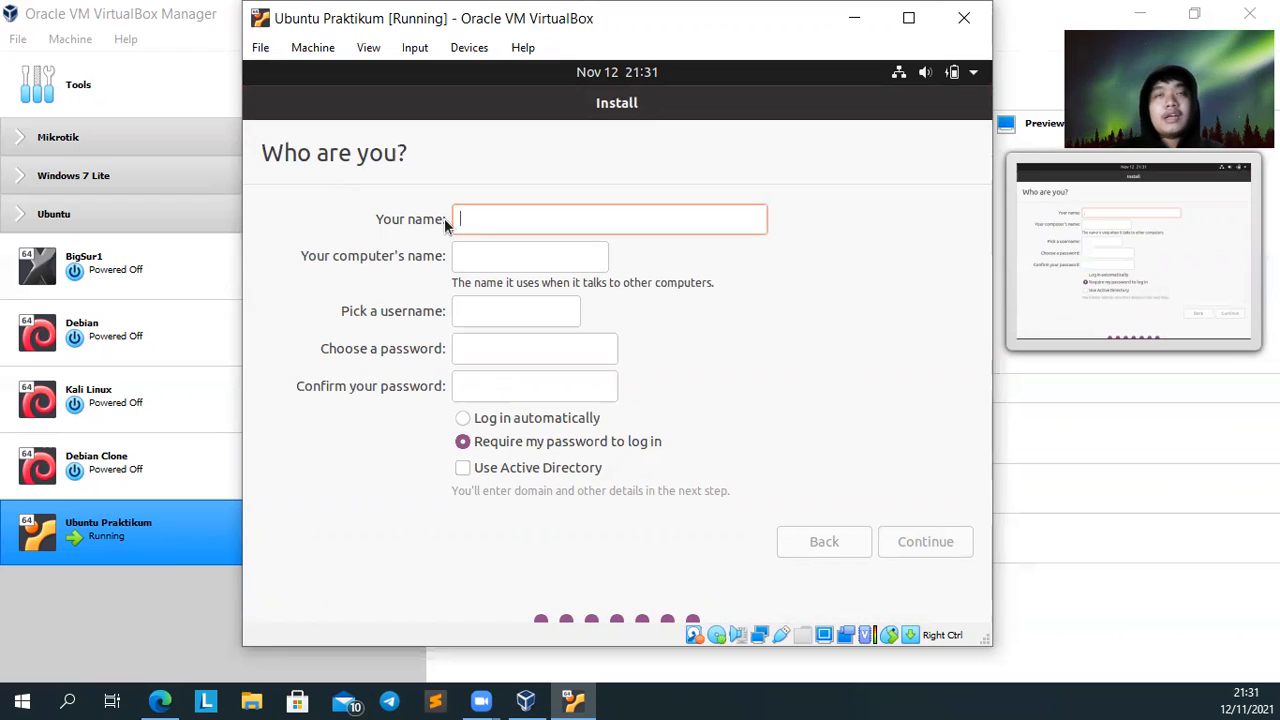
- Enter the user's full name for the new Ubuntu account
left_click_drag(302, 256, 413, 256)
double_click(423, 256)
left_click(486, 256)
left_click(494, 217)
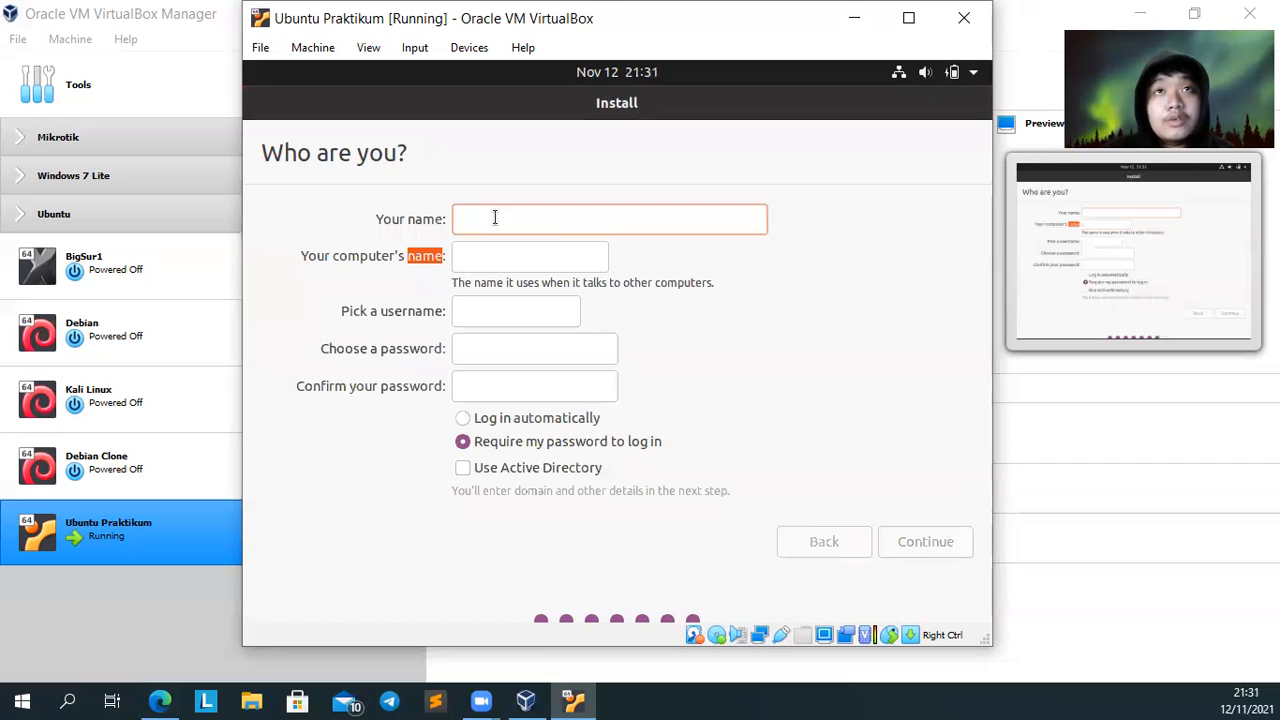
type("Sugen")
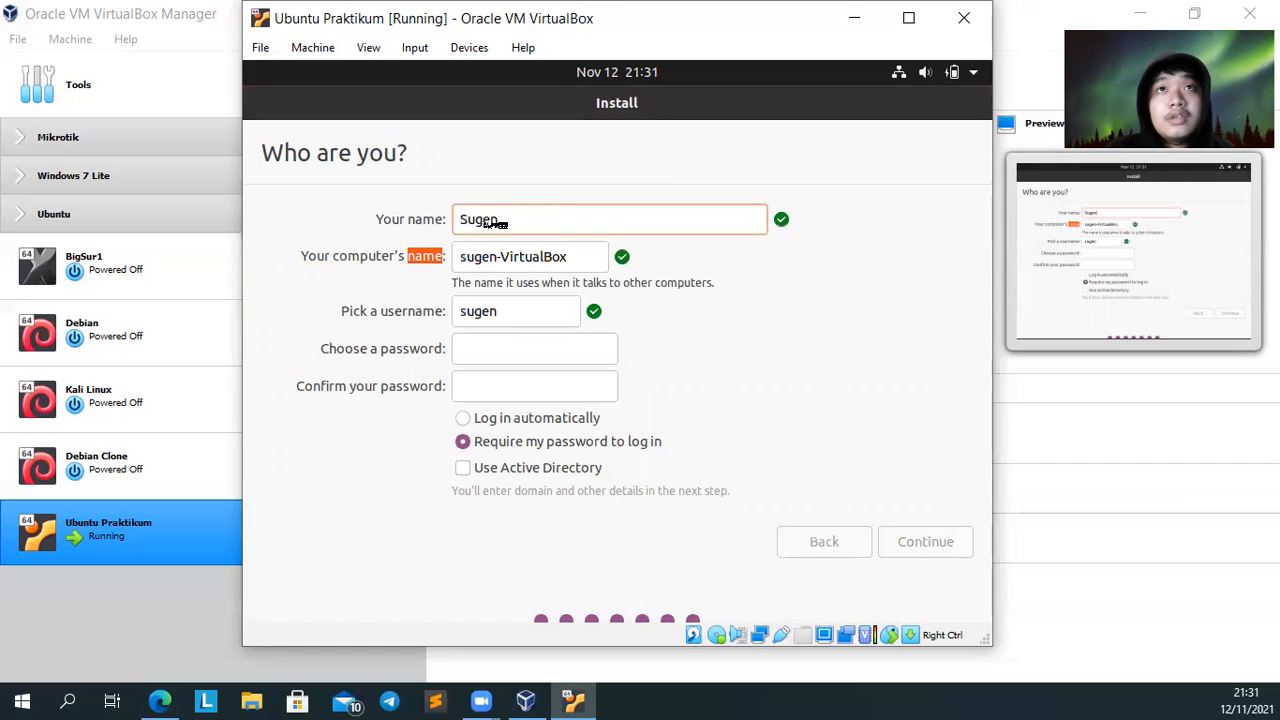
type(" Iman Santosa")
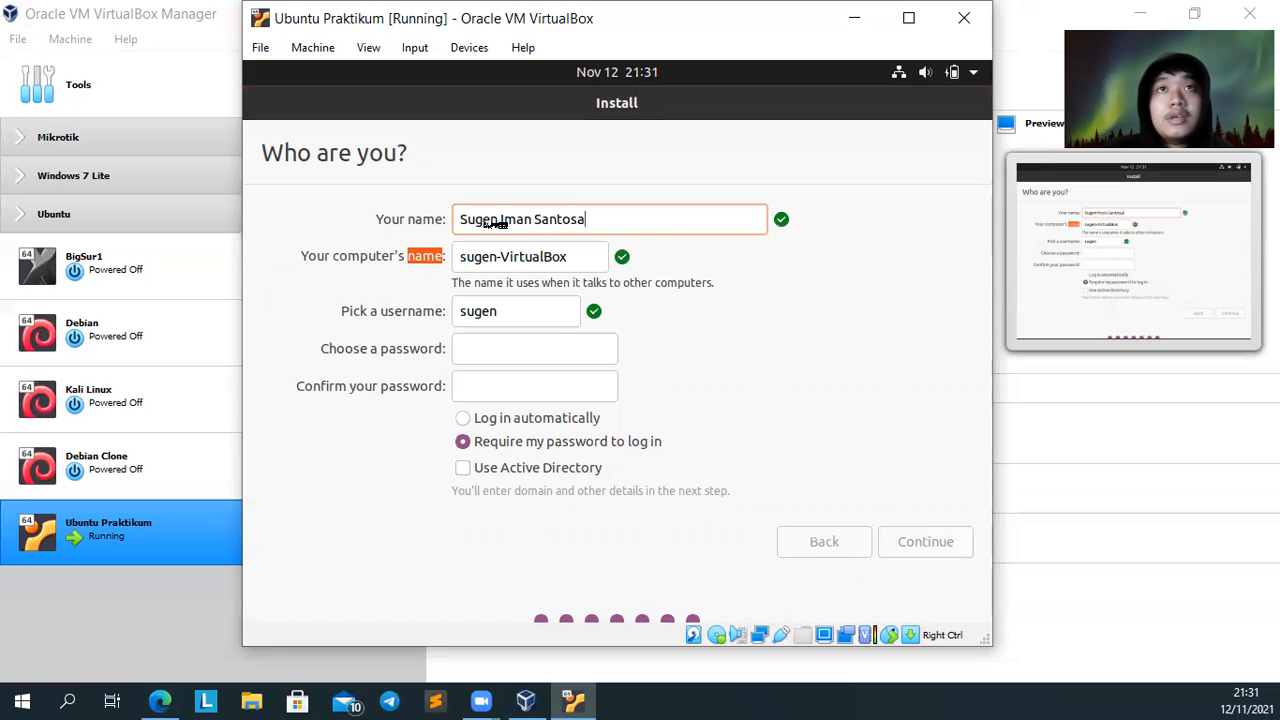
- Replace the suggested computer name with JarCo
double_click(516, 255)
left_click(517, 256)
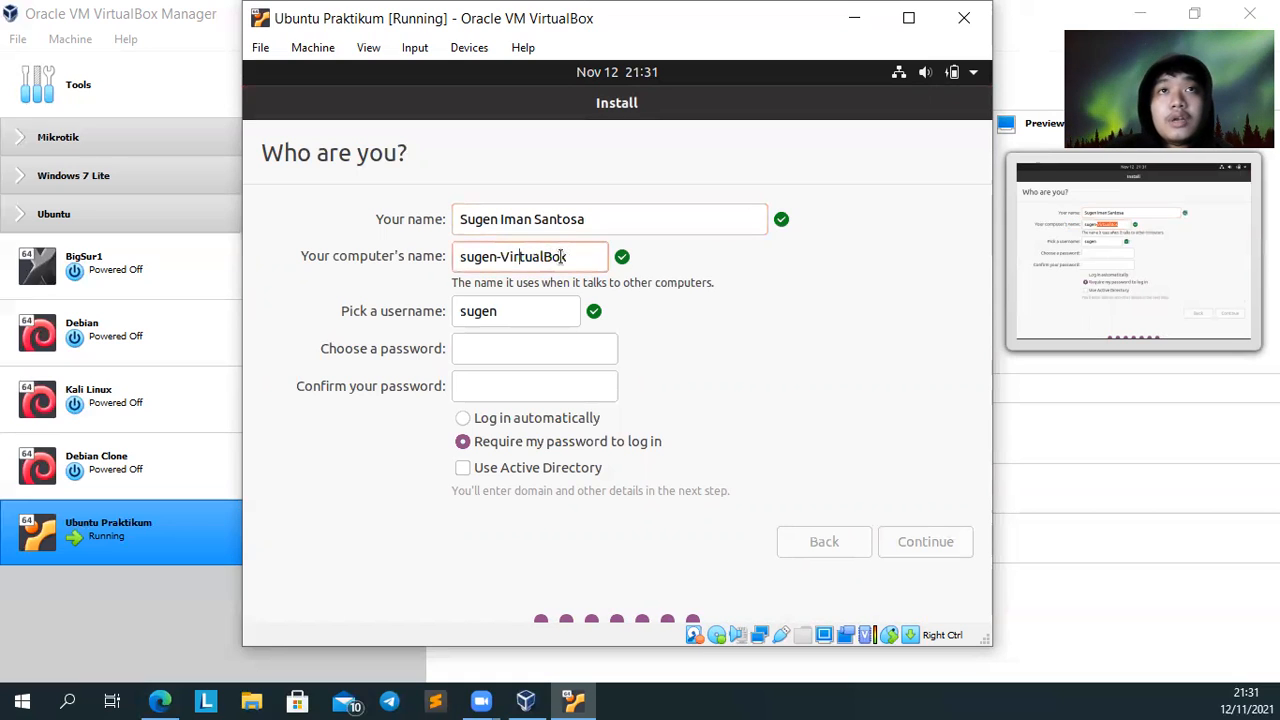
left_click_drag(563, 258, 434, 260)
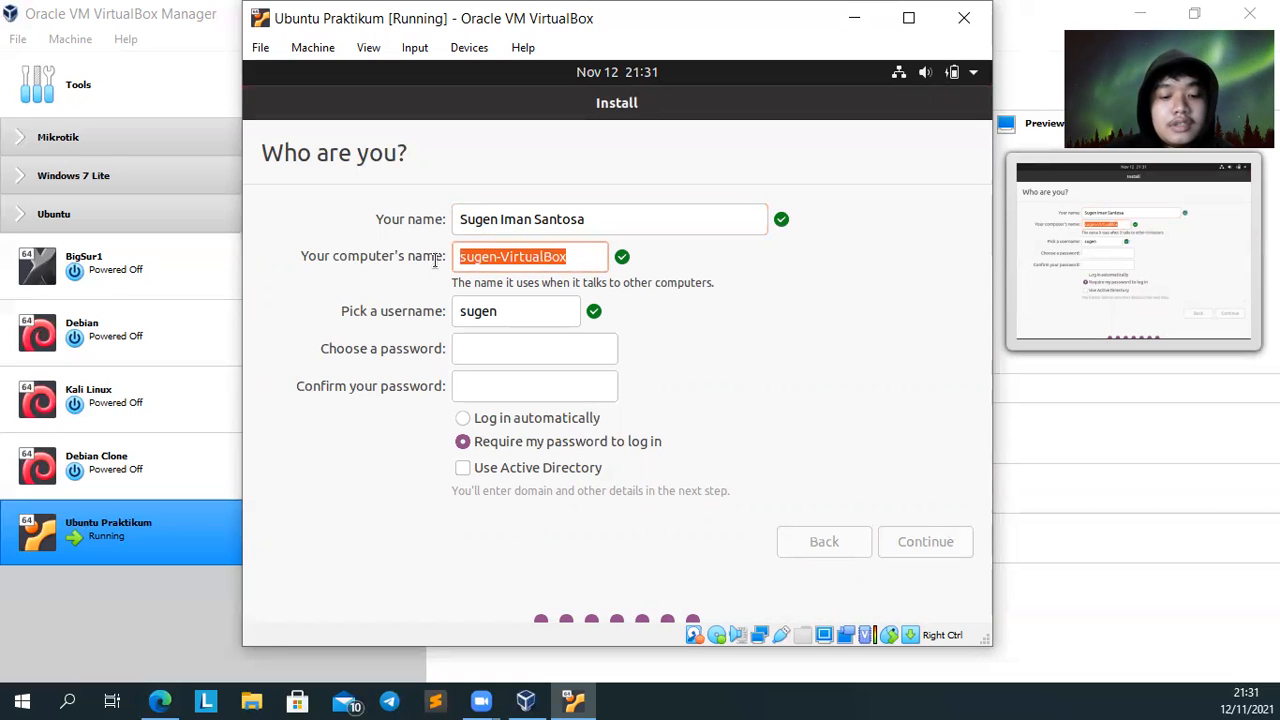
type("Ja")
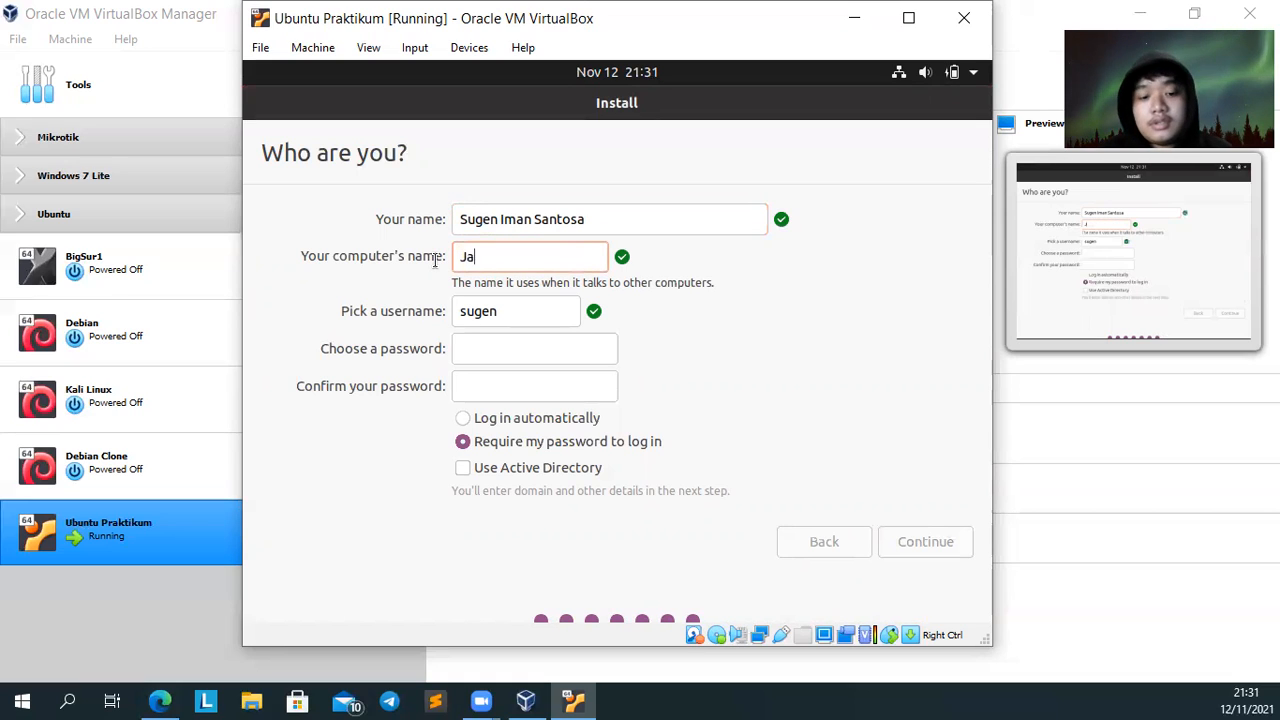
type("rCo")
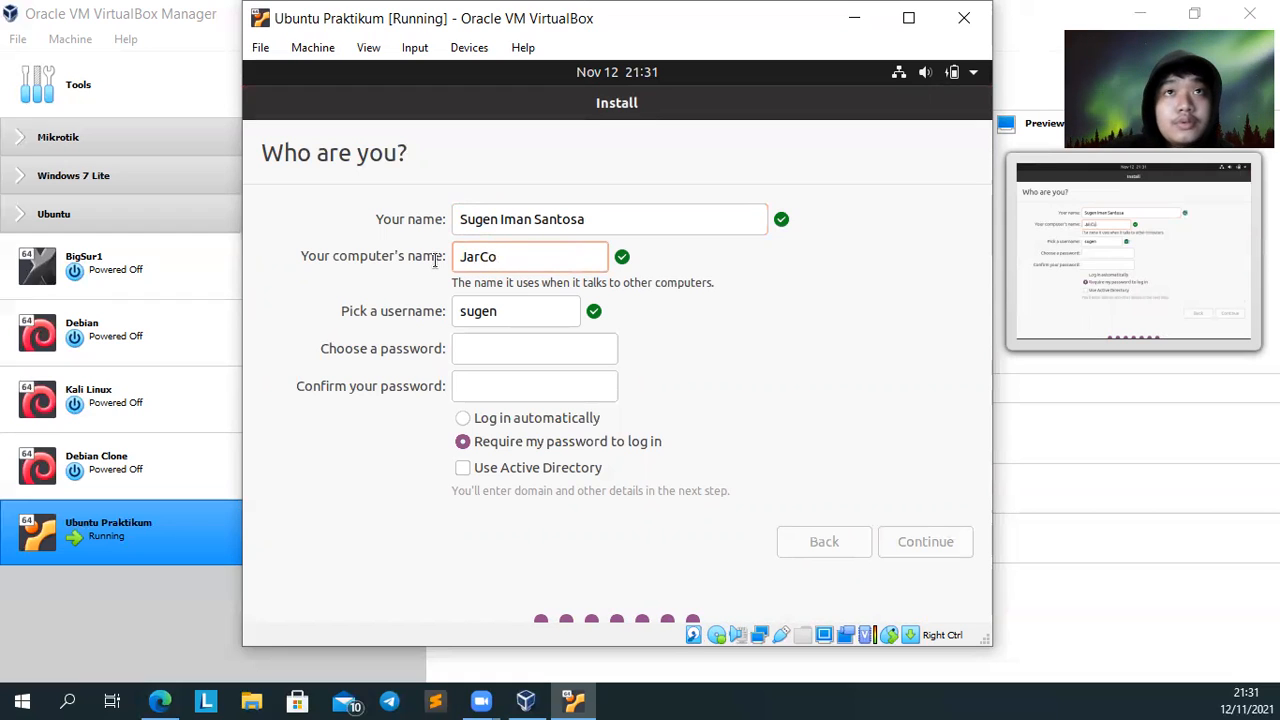
- Correct the spelling of the suggested username by adding a letter at its end
left_click(501, 310)
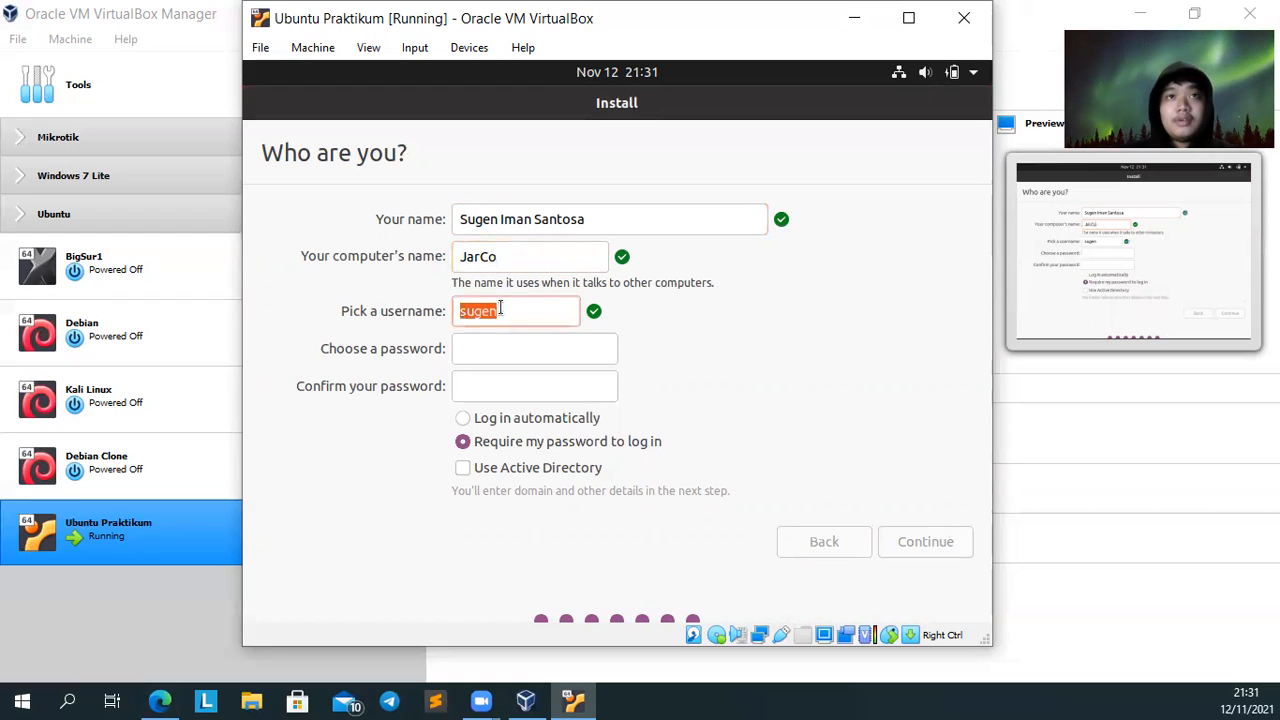
double_click(440, 312)
triple_click(440, 312)
double_click(493, 310)
left_click(512, 311)
type("g")
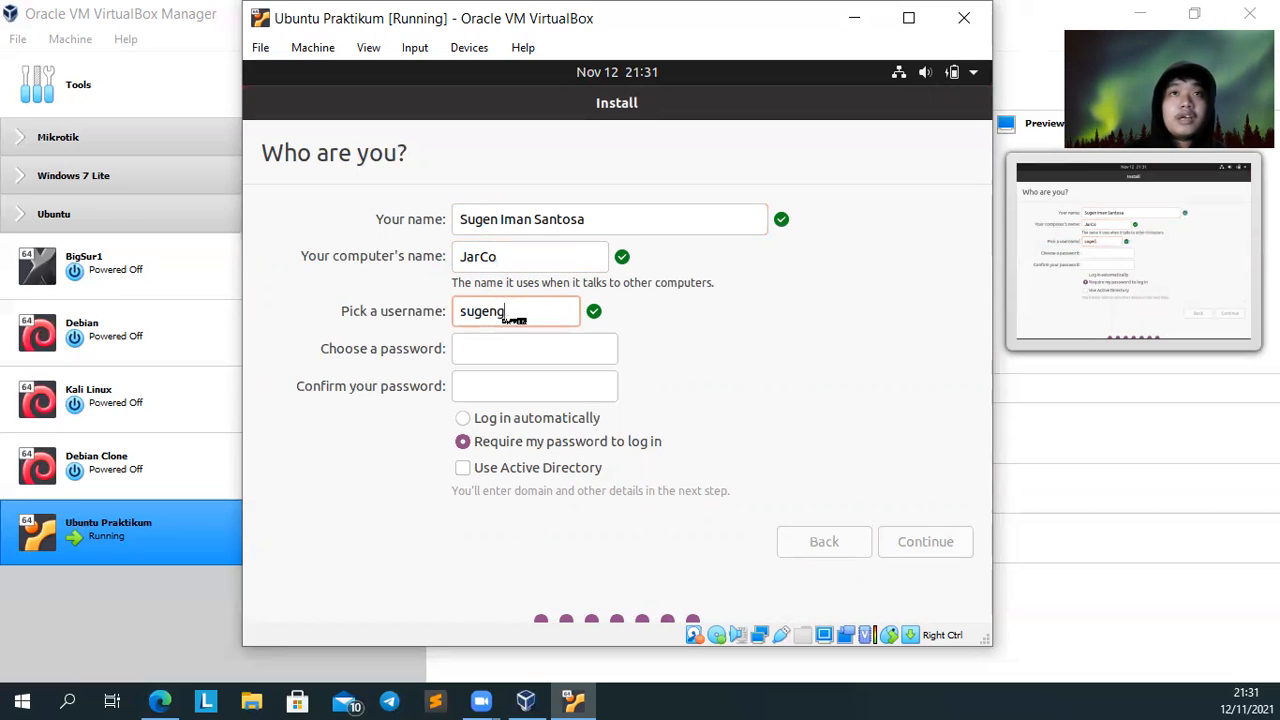
- Enter the account password and repeat it in the confirmation
left_click(509, 336)
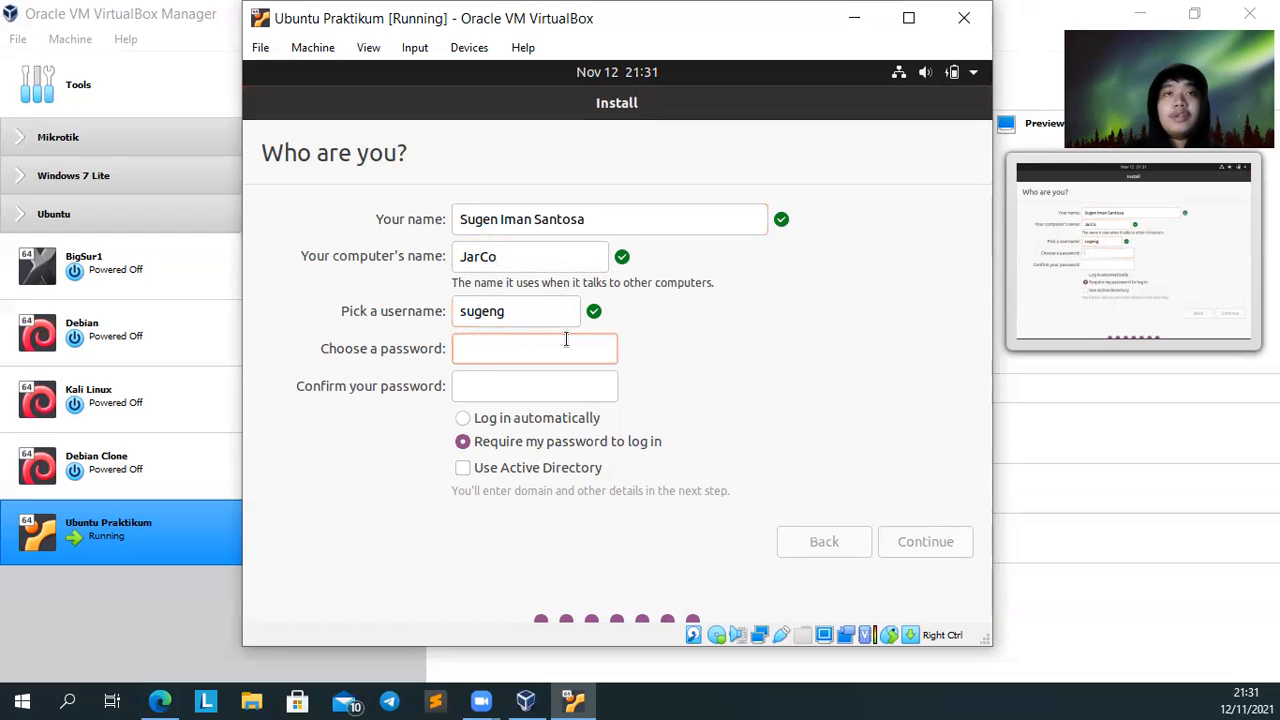
type("•••")
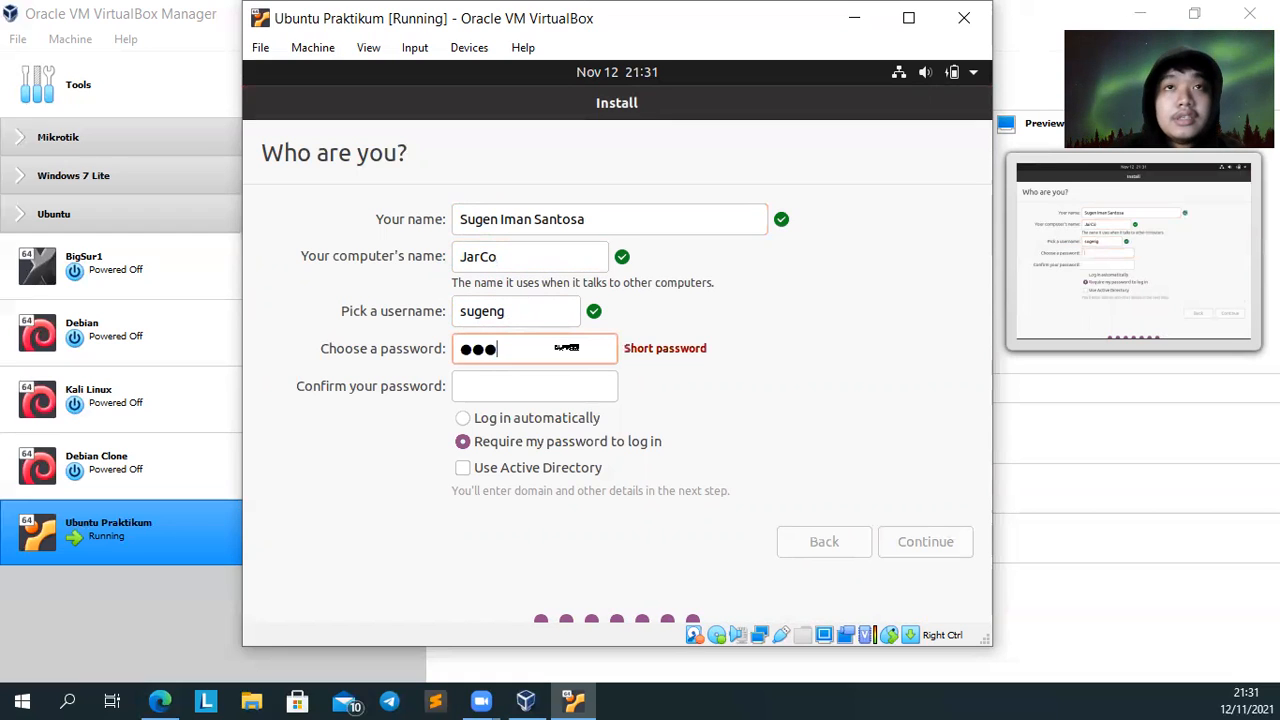
type("••••••")
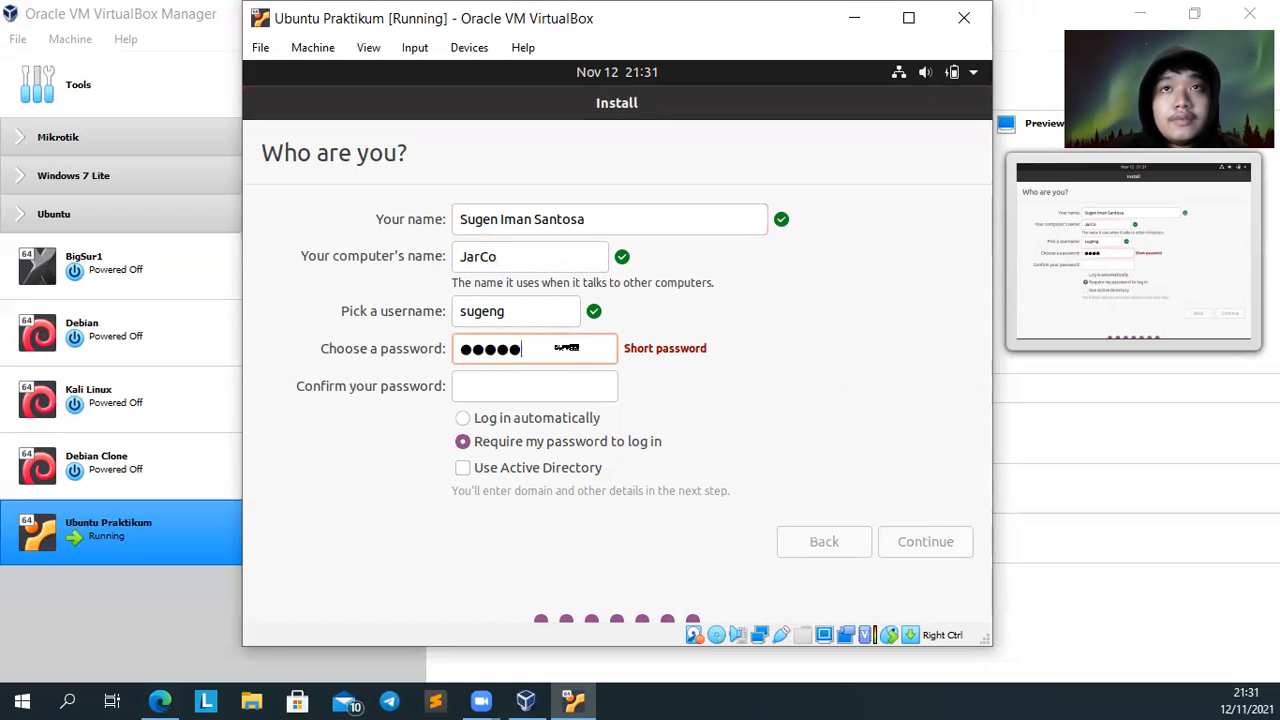
key("Tab")
type("•••••••••")
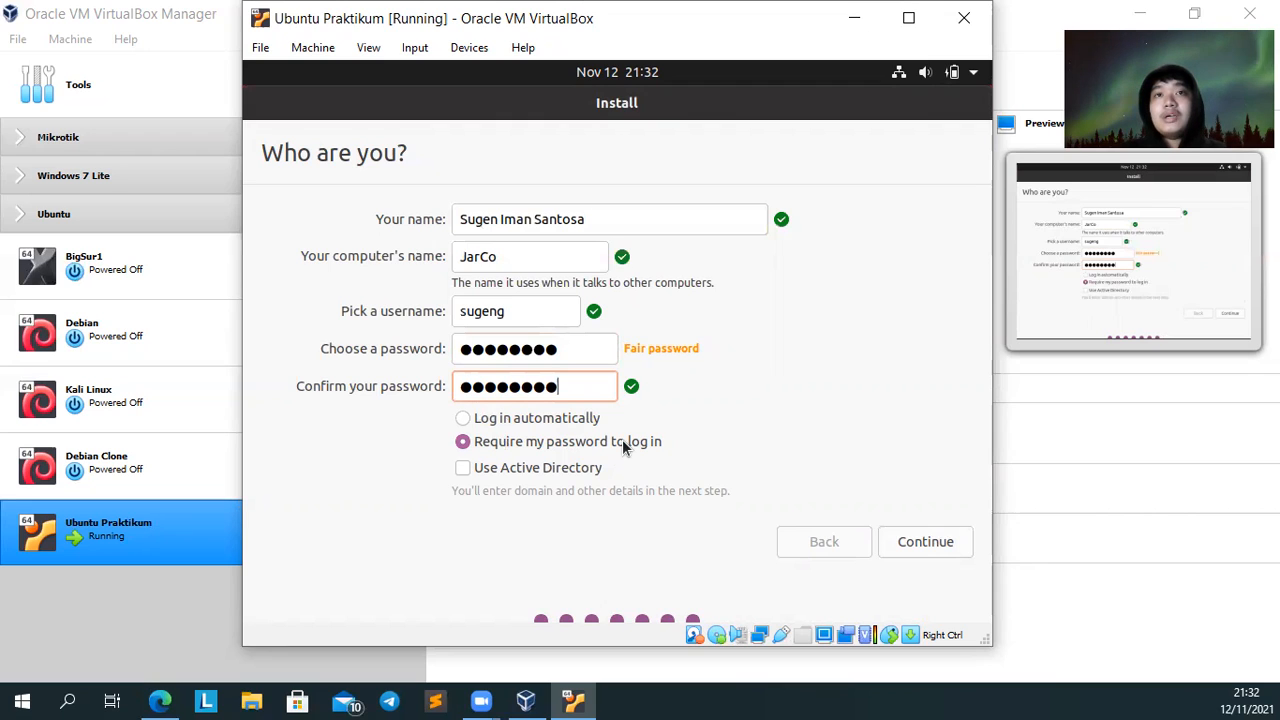
- Set the account to log in automatically and continue to the file copying stage of the installation
left_click(565, 424)
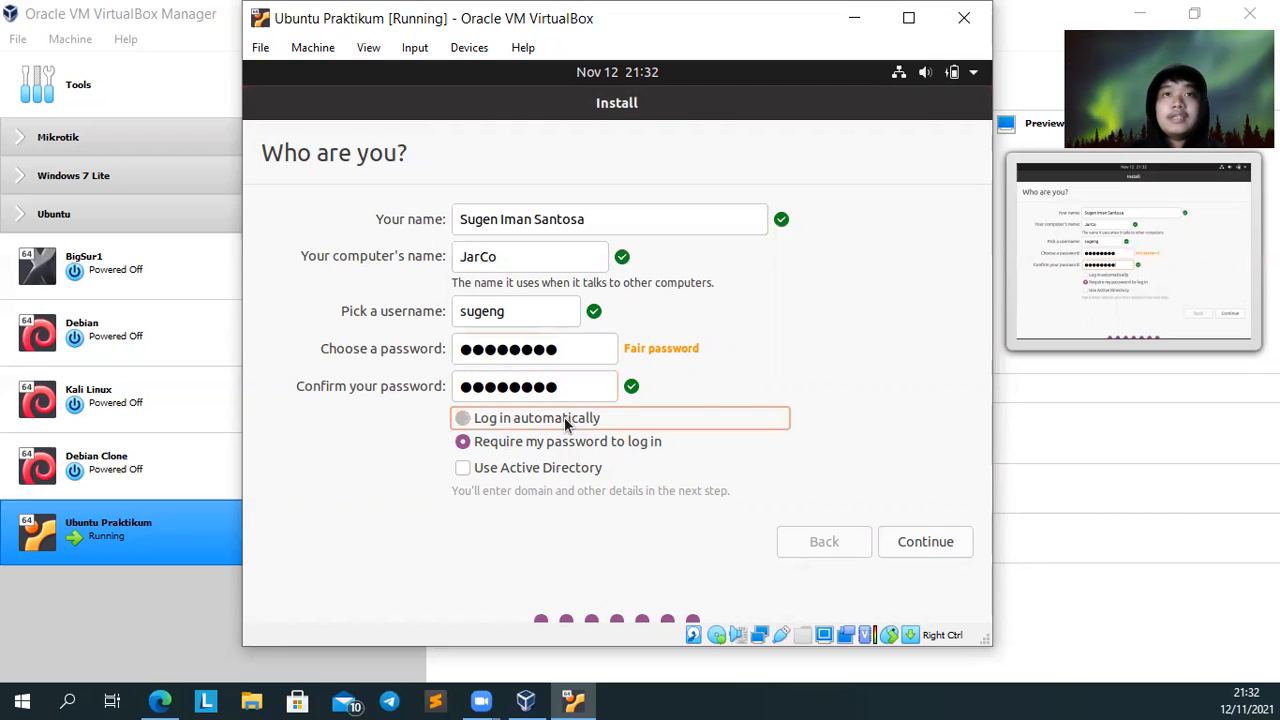
left_click(899, 542)
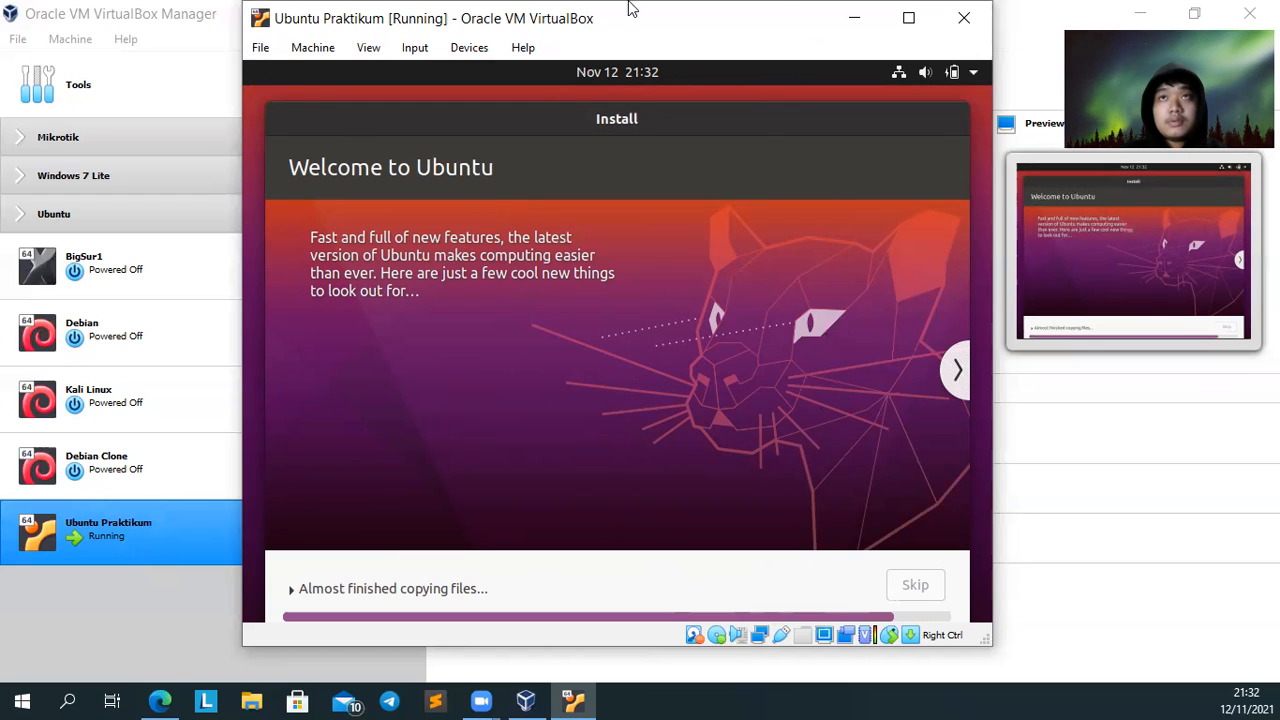
left_click(1047, 22)
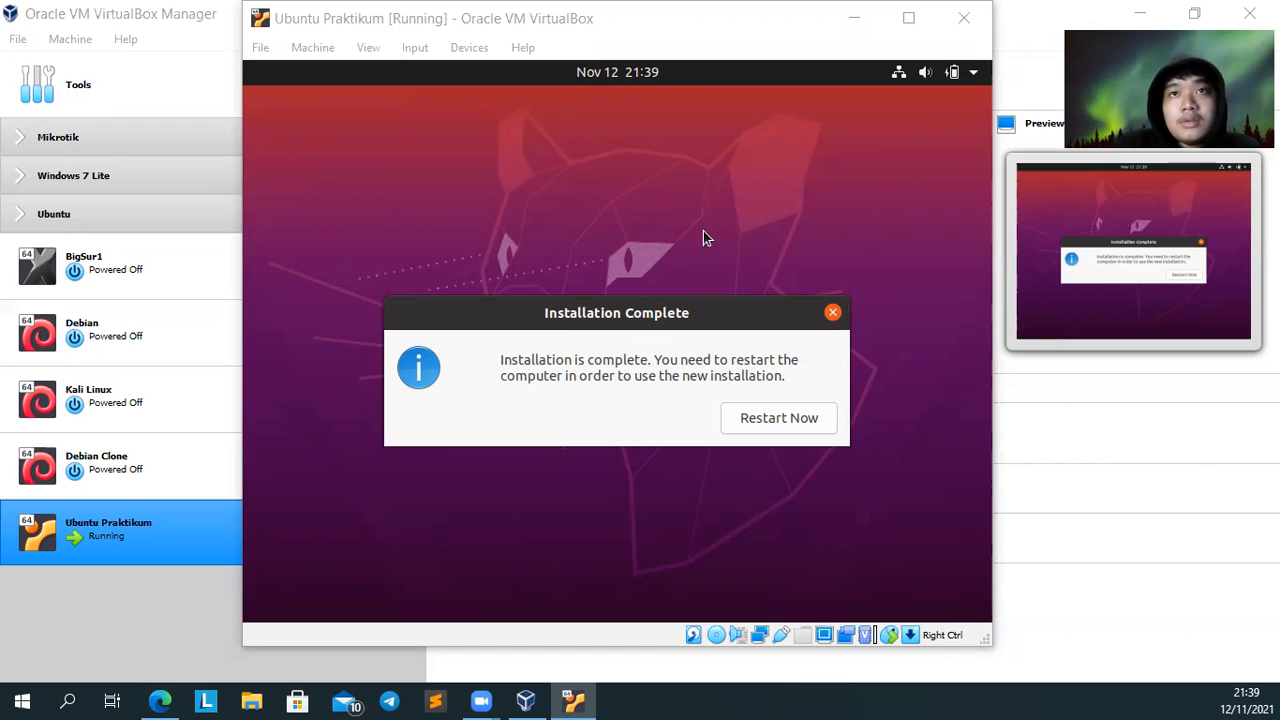
- Restart the virtual machine after the installation and confirm the removal of the installation medium so it reboots
left_click(774, 419)
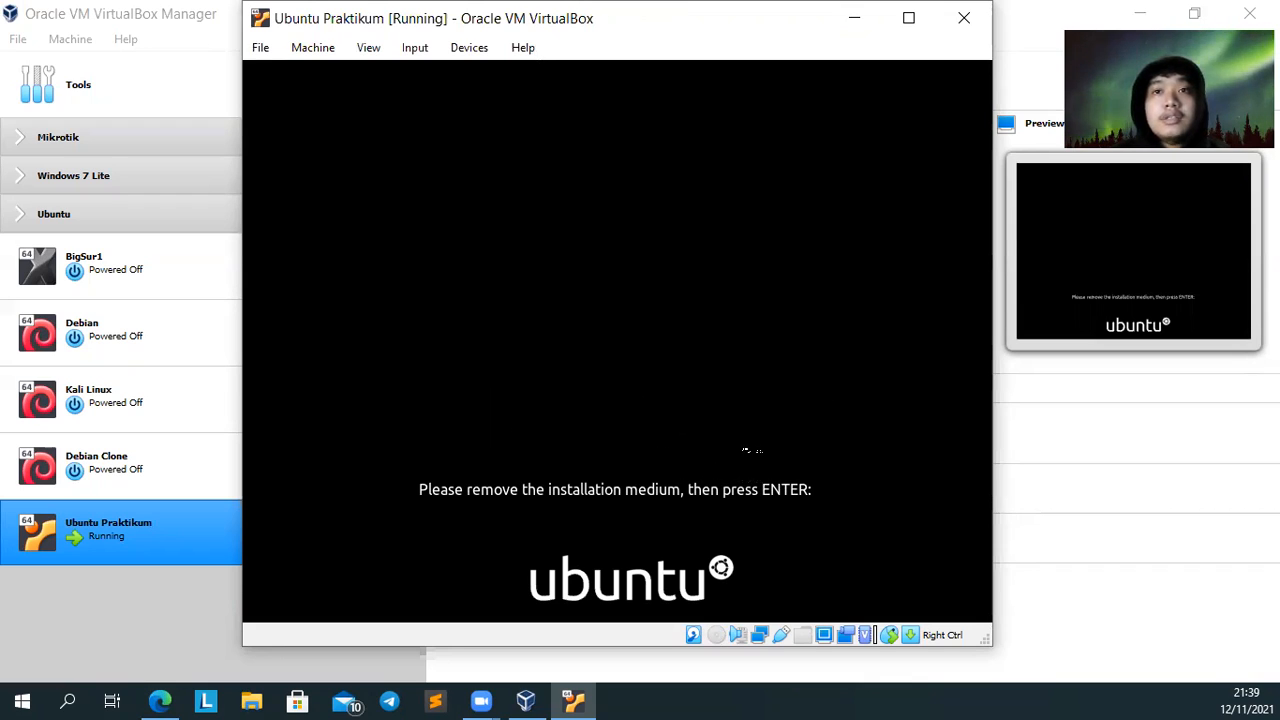
left_click(469, 47)
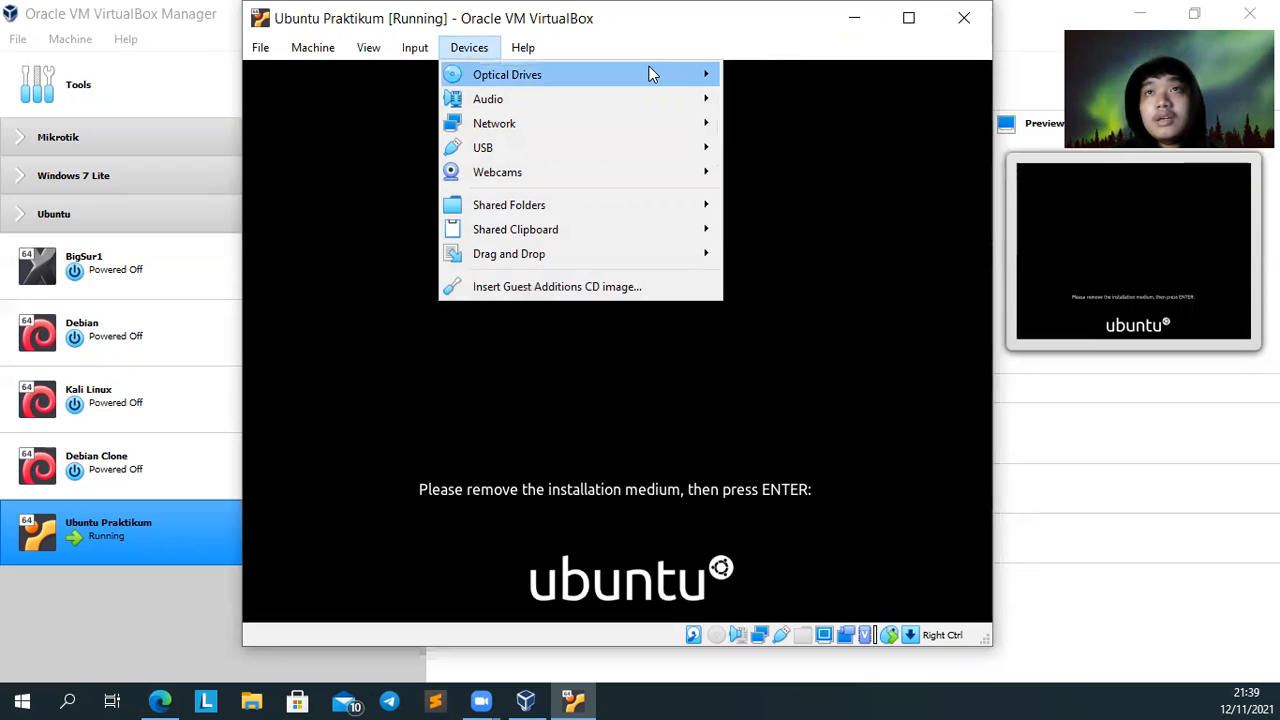
mouse_move(649, 66)
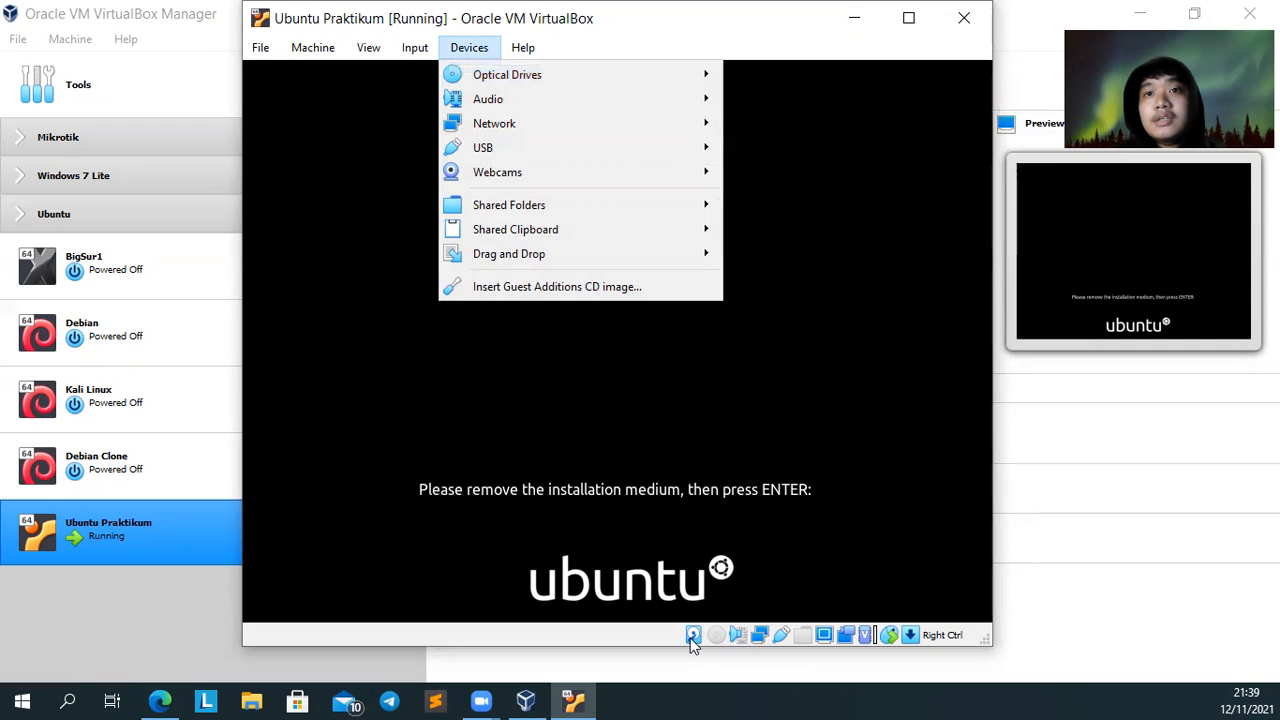
left_click(784, 414)
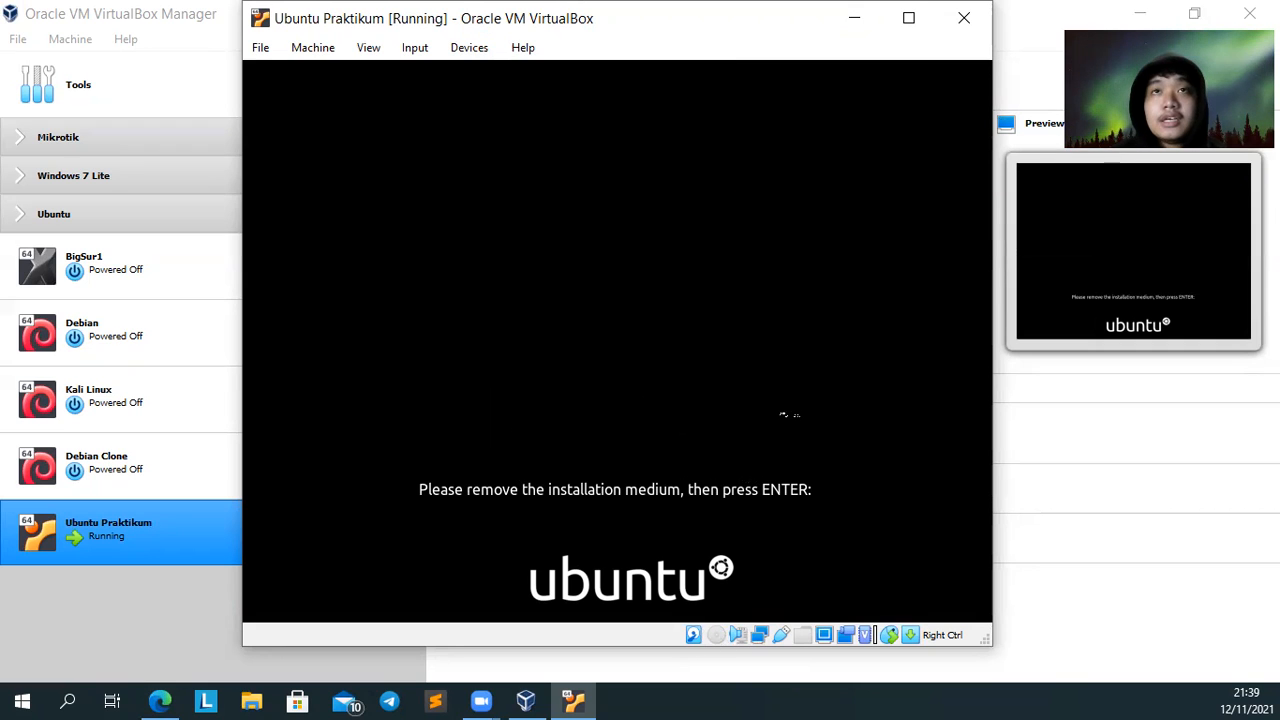
key("Return")
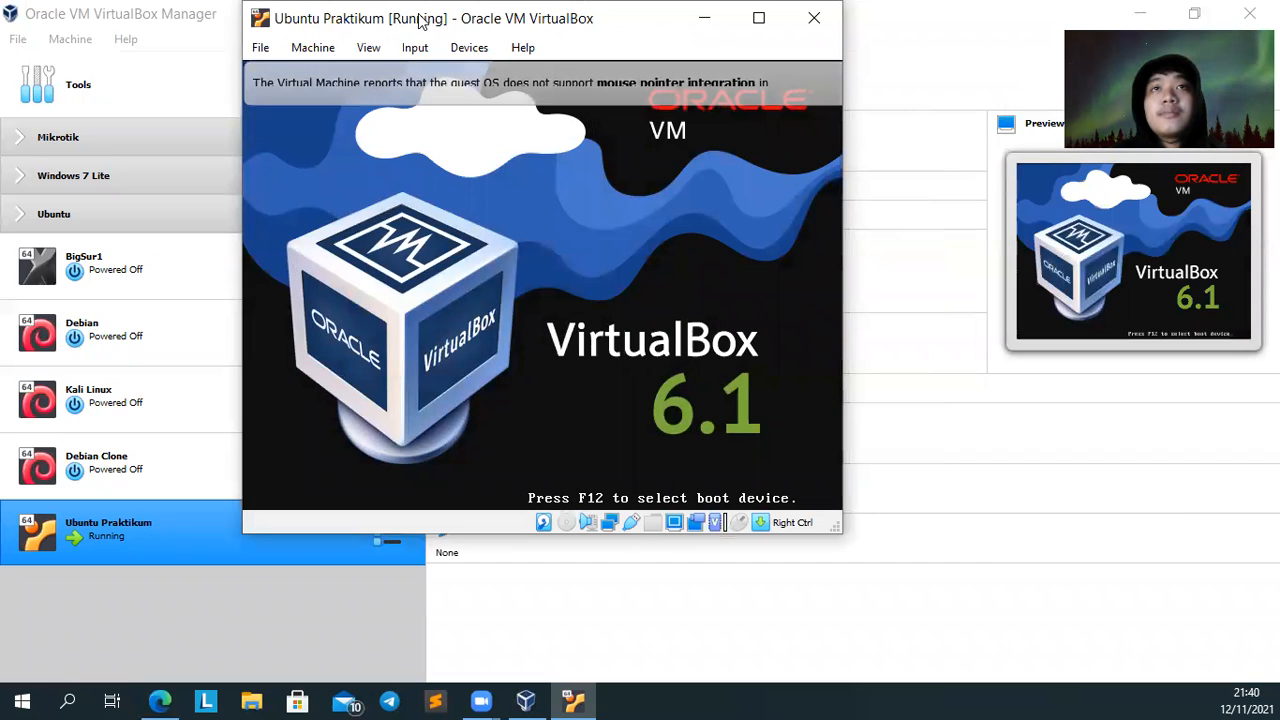
- Reposition the virtual machine window while Ubuntu boots and dismiss the mouse pointer integration notifications
left_click_drag(420, 18, 500, 68)
left_click(959, 129)
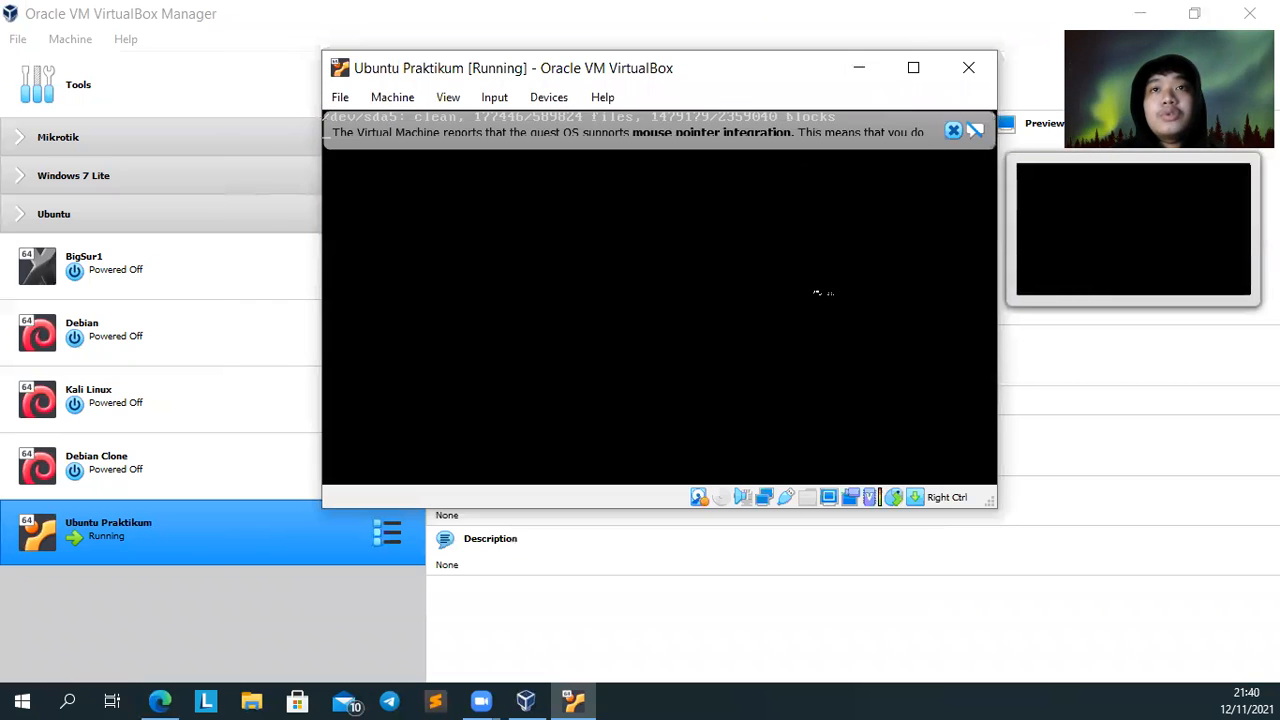
left_click(1029, 119)
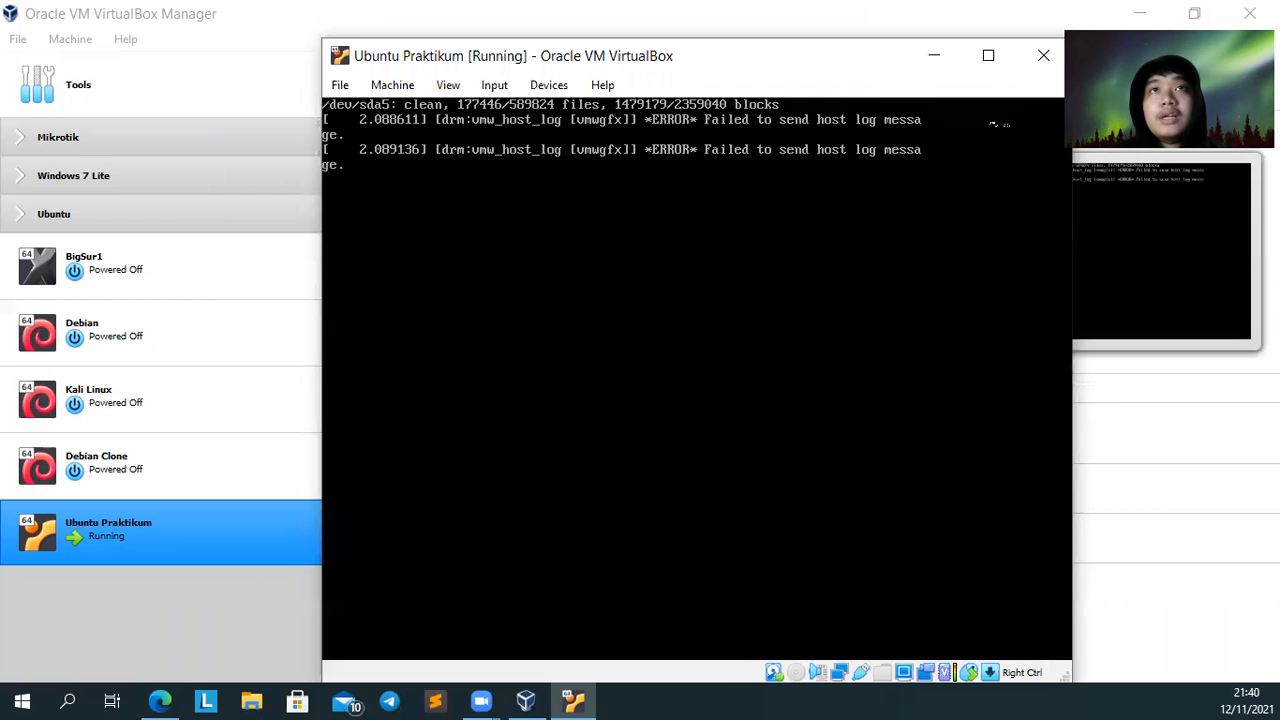
left_click_drag(847, 56, 823, 49)
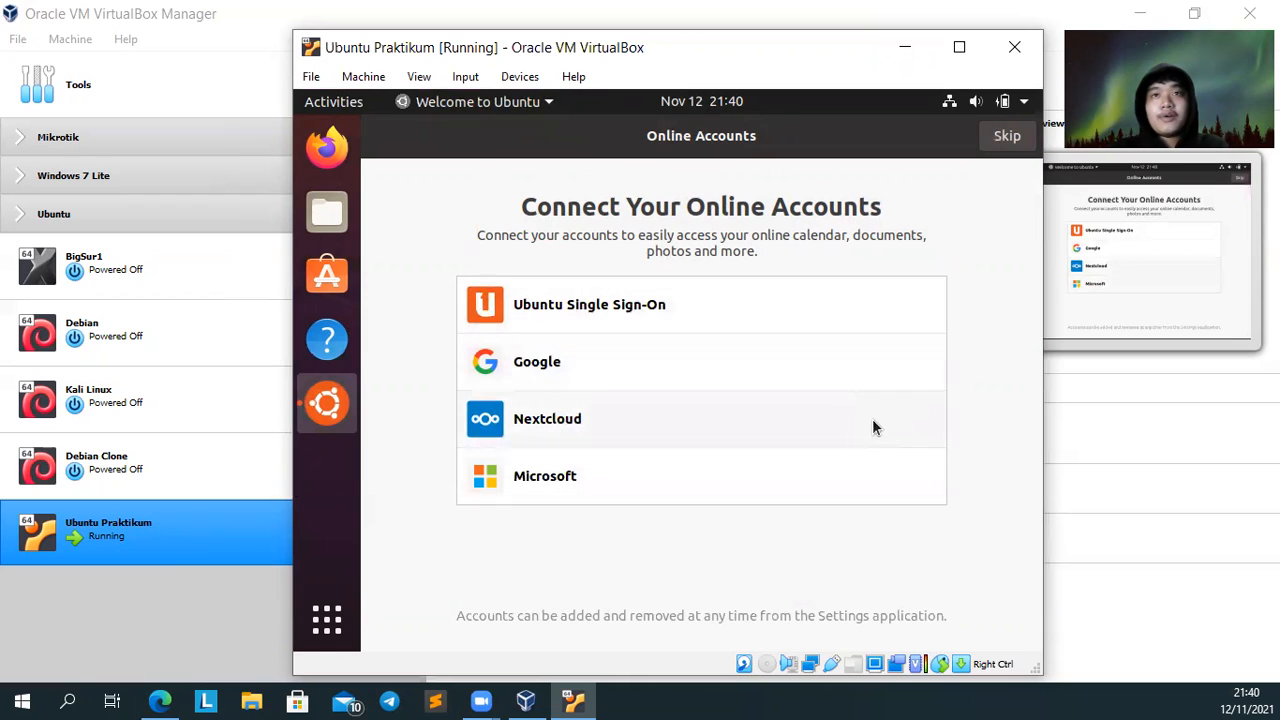
- Complete the Ubuntu welcome setup, skipping online accounts and Livepatch and keeping the option to send system info to Canonical
left_click(1005, 137)
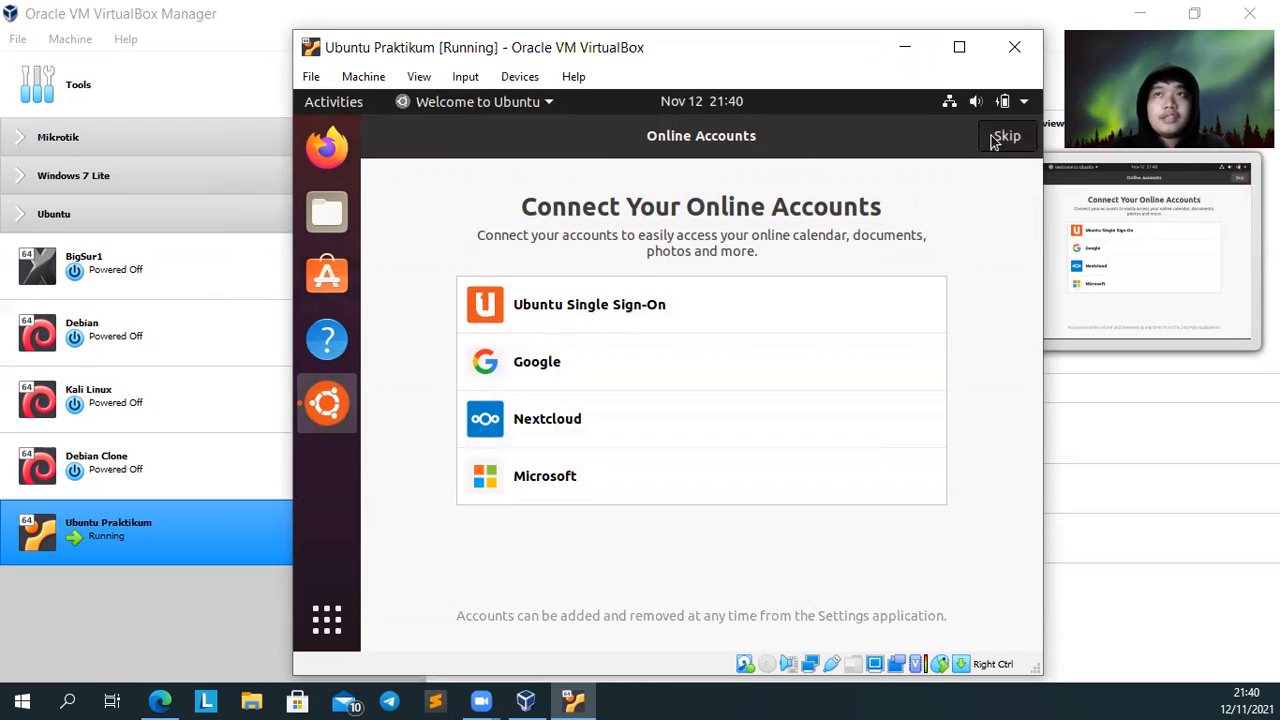
left_click(993, 142)
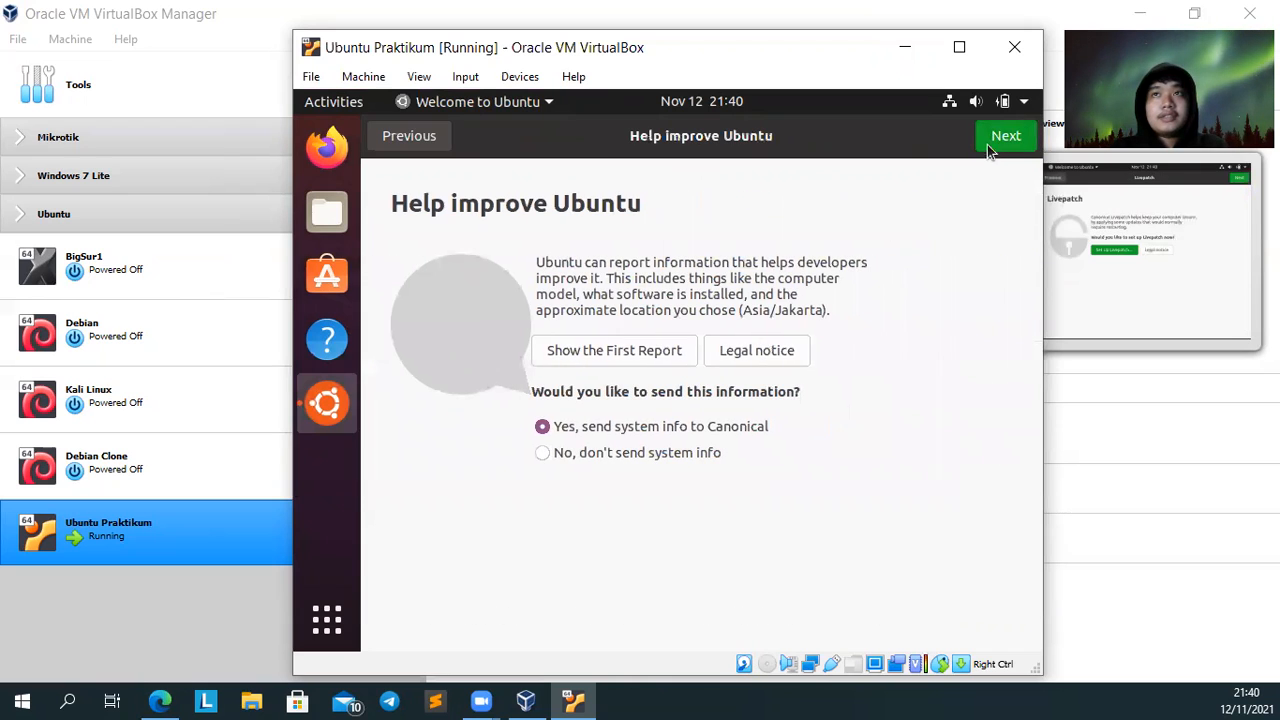
left_click(991, 141)
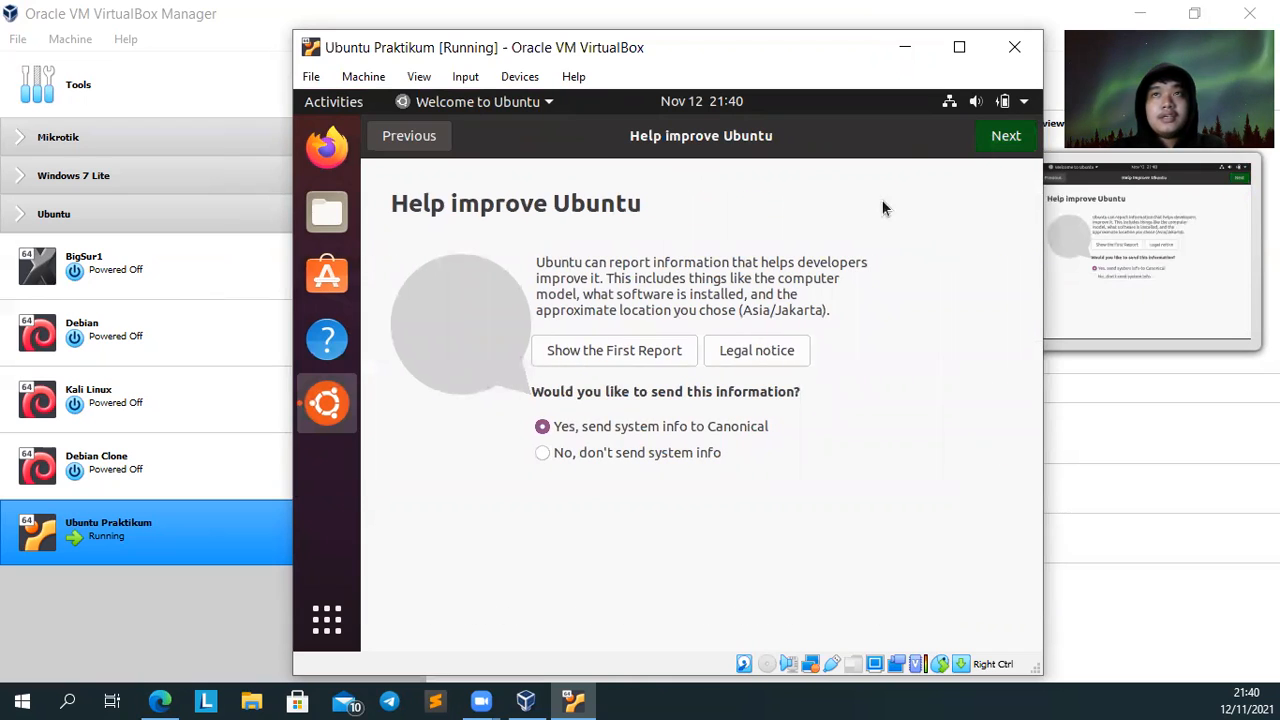
left_click(978, 140)
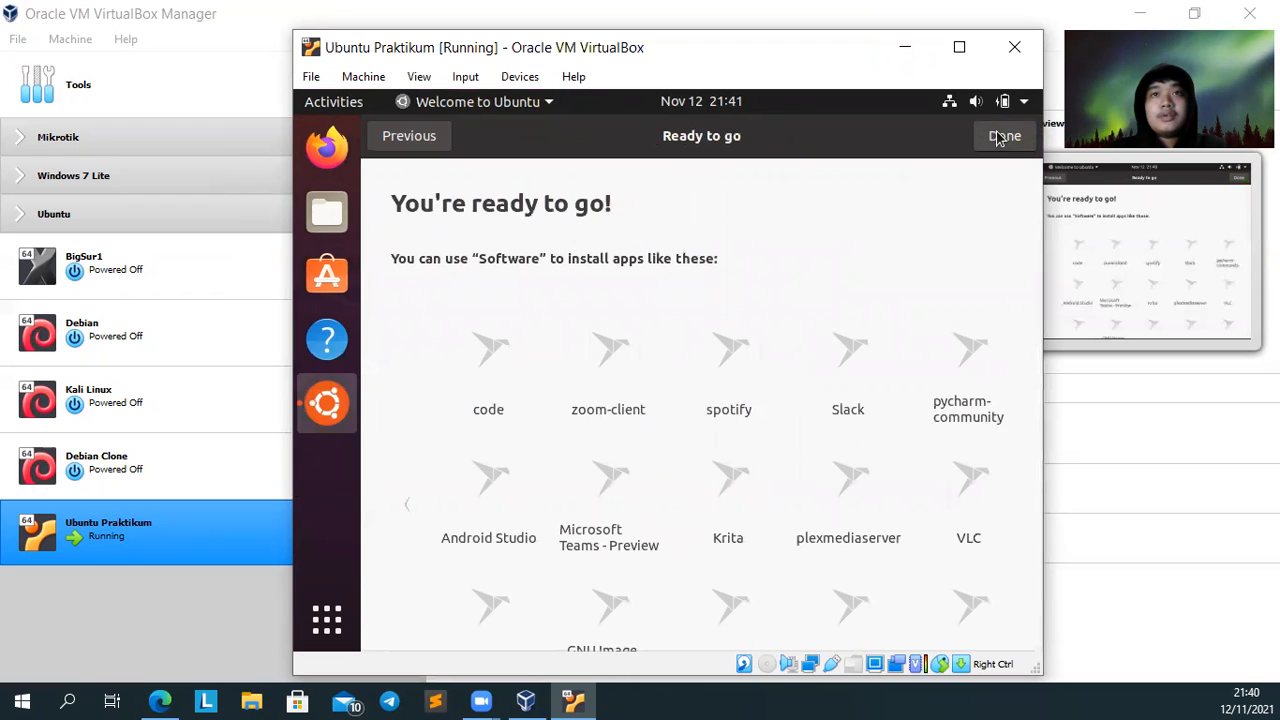
left_click(996, 131)
left_click_drag(536, 200, 688, 436)
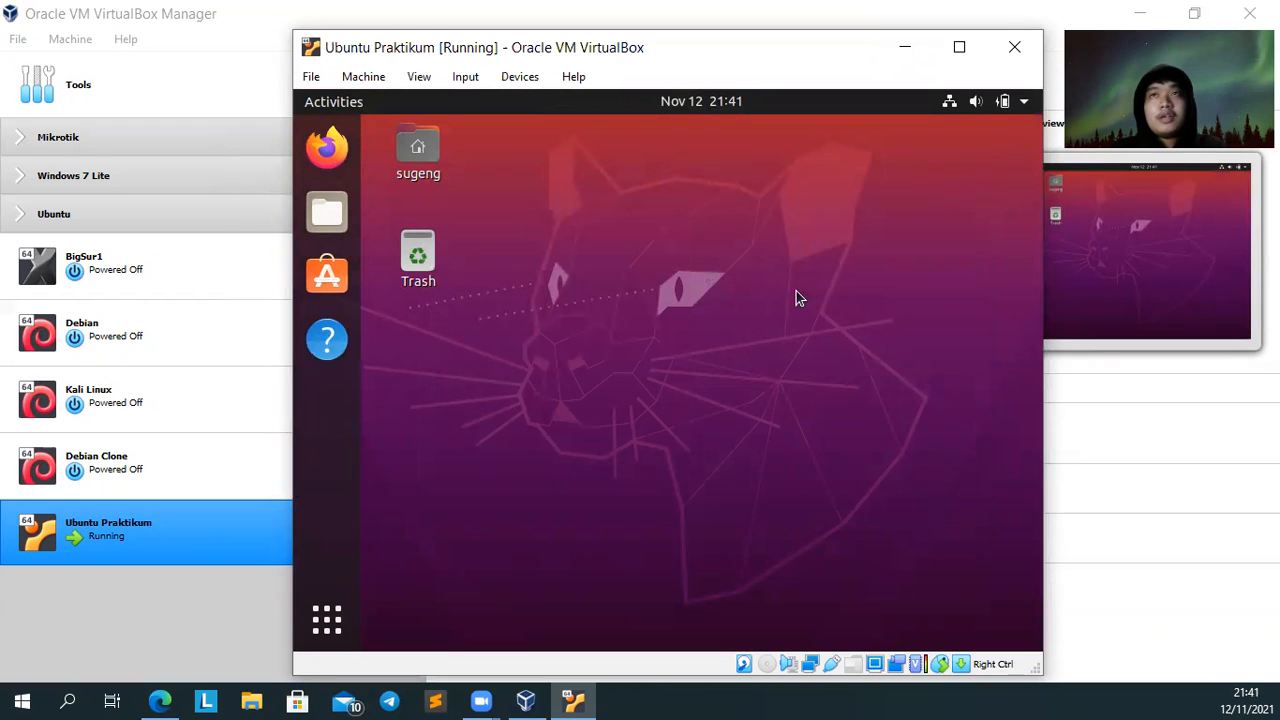
- Check internet access in the virtual machine by opening YouTube in a new Firefox tab and viewing its home page
left_click(338, 148)
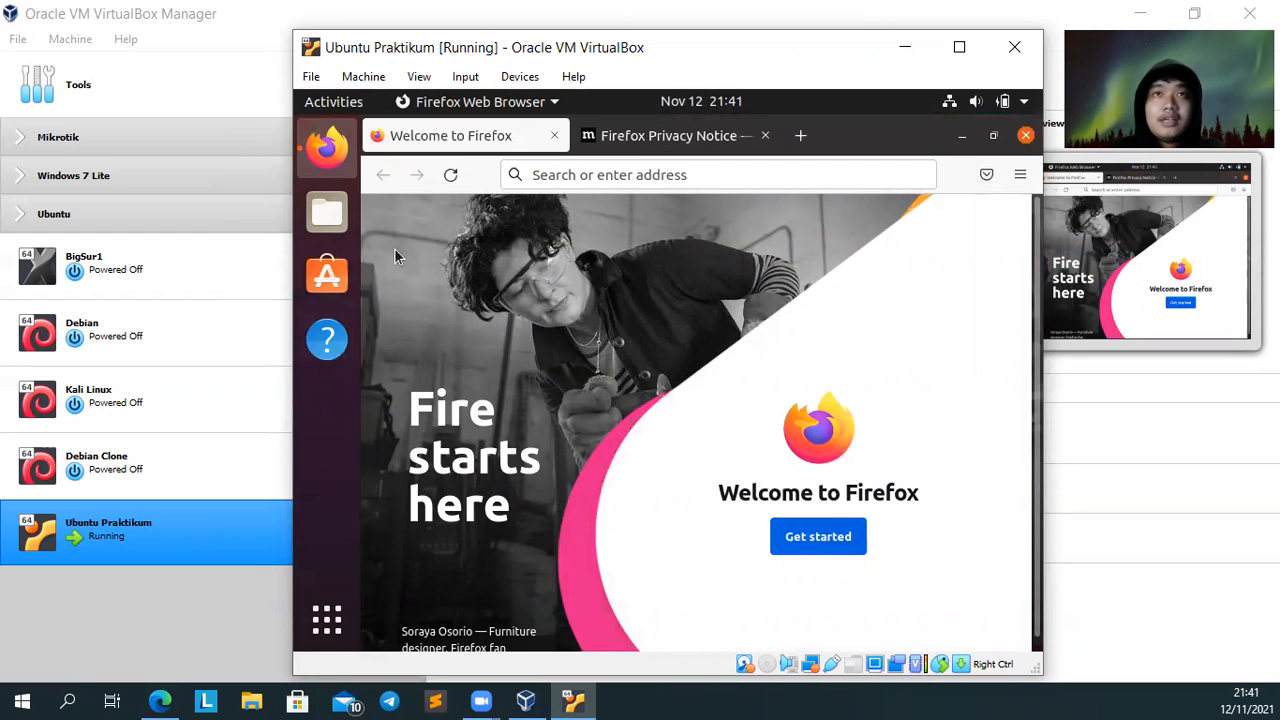
left_click(800, 137)
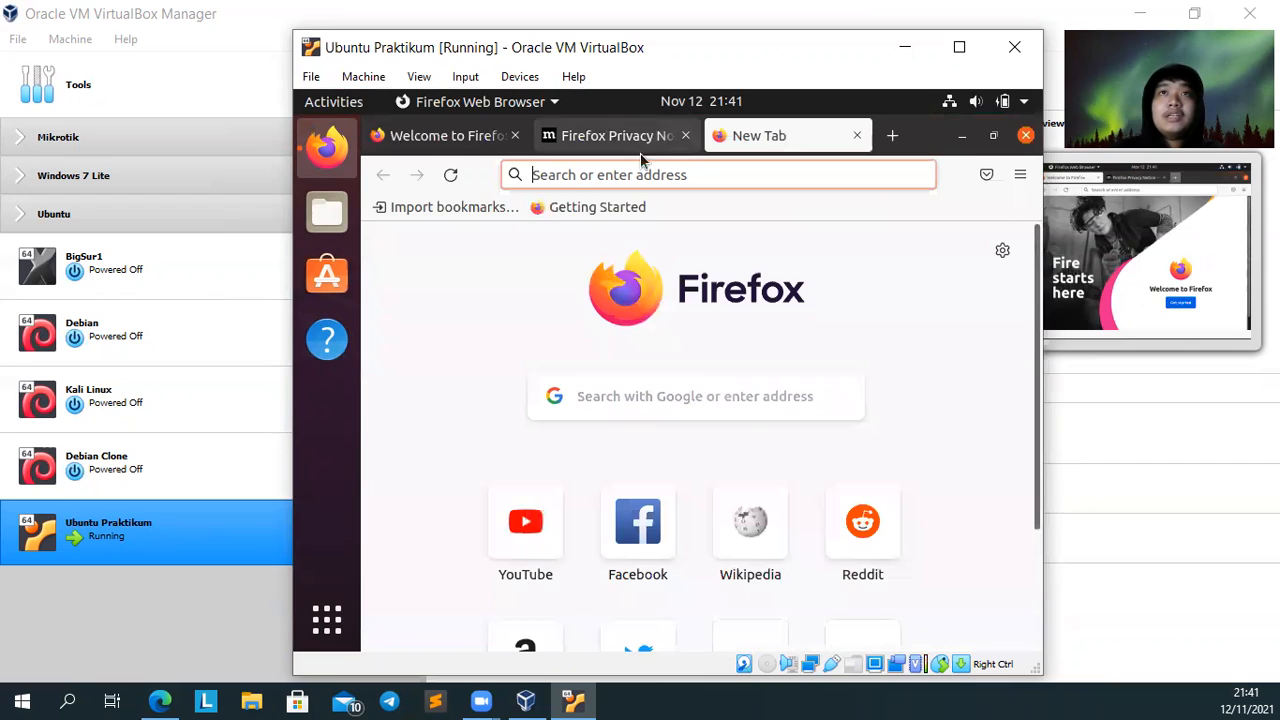
left_click(528, 515)
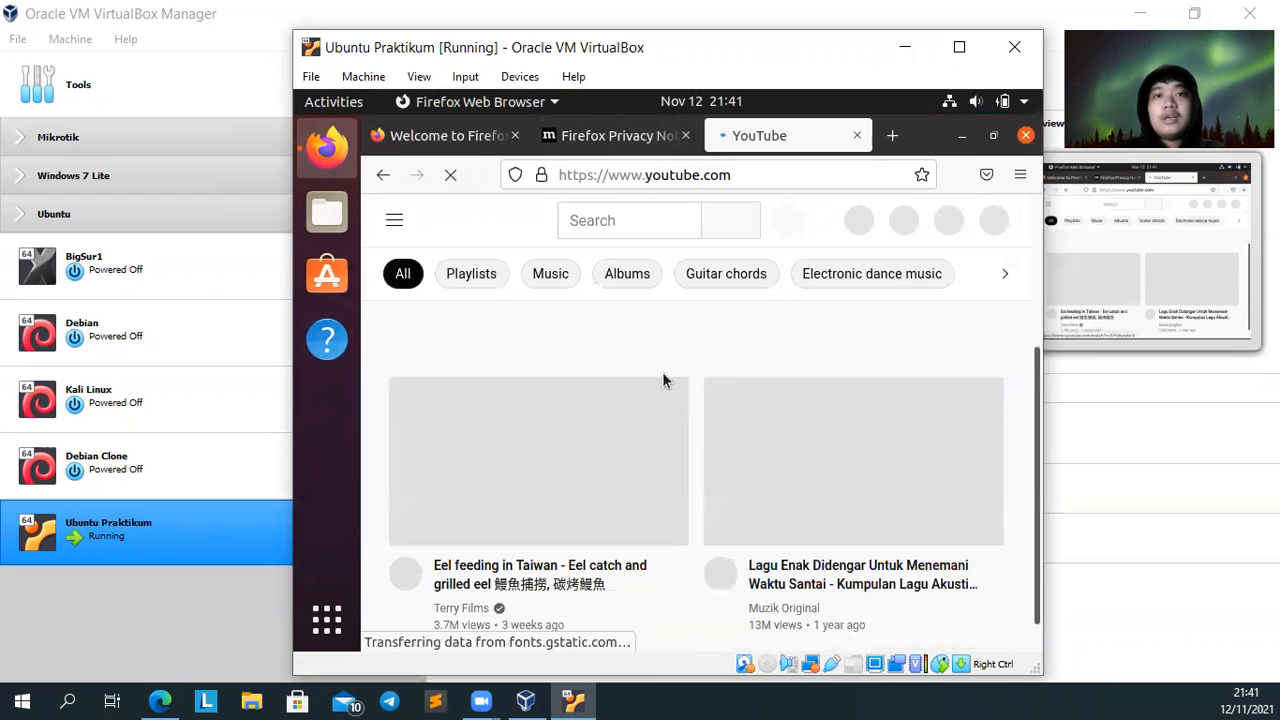
scroll(647, 465, "down", 1)
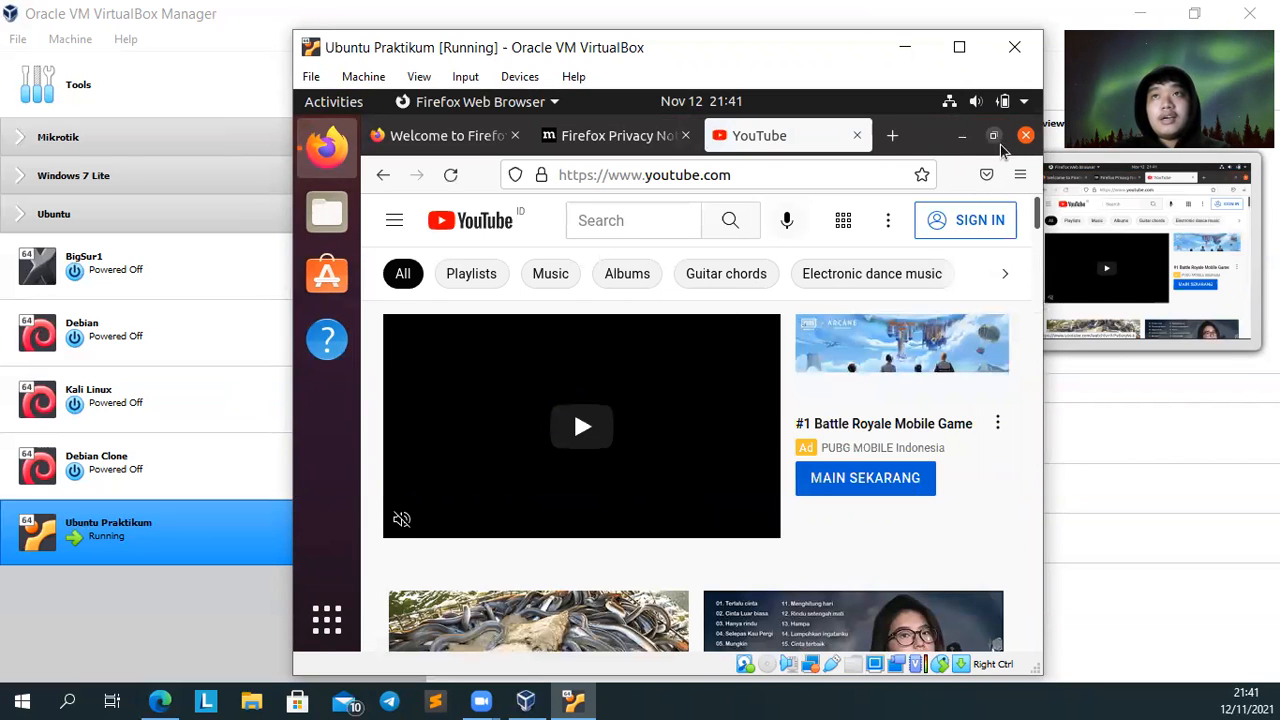
- Close Firefox with all its tabs and dismiss the Software Updater without installing the updates
left_click(1027, 137)
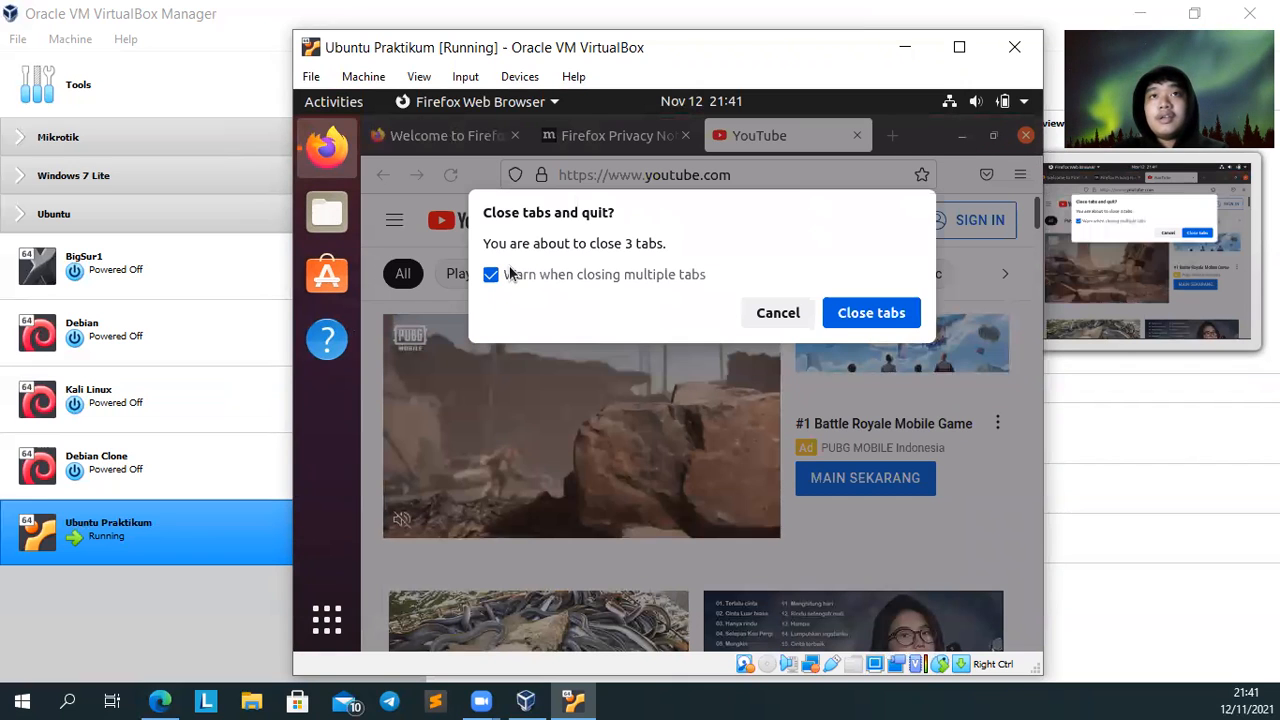
left_click(866, 313)
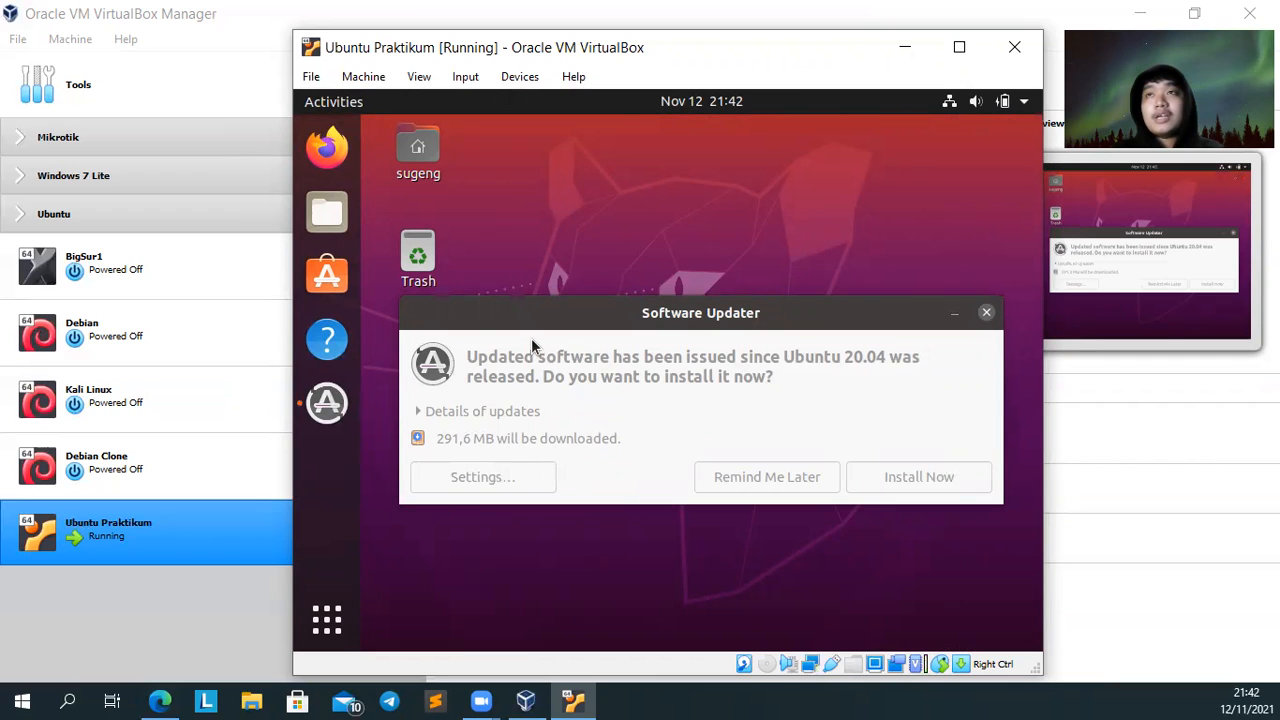
left_click_drag(589, 322, 591, 248)
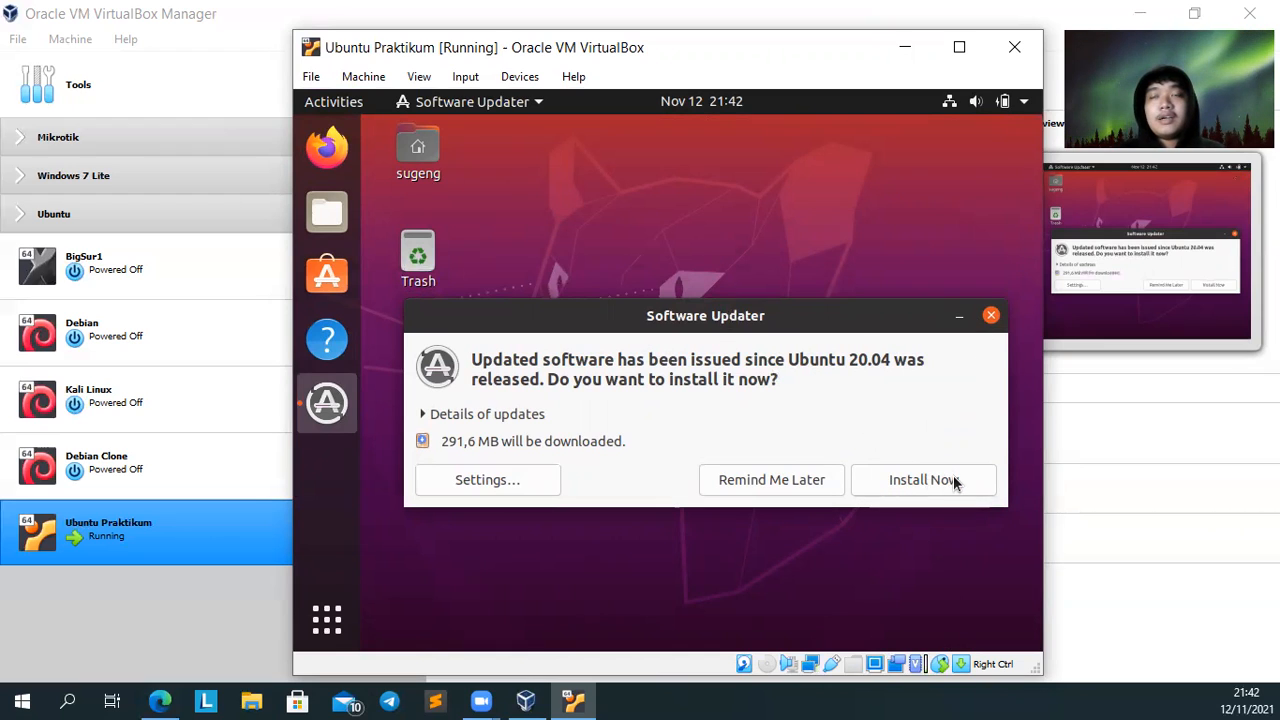
left_click(991, 316)
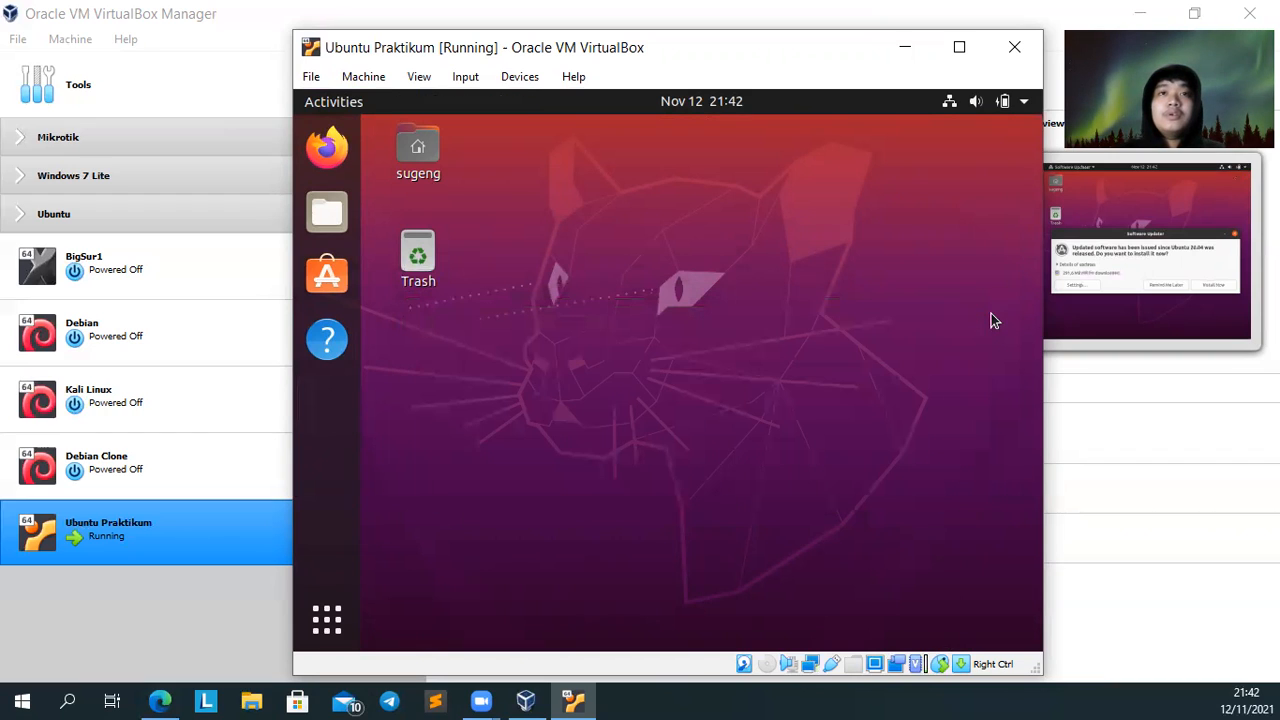